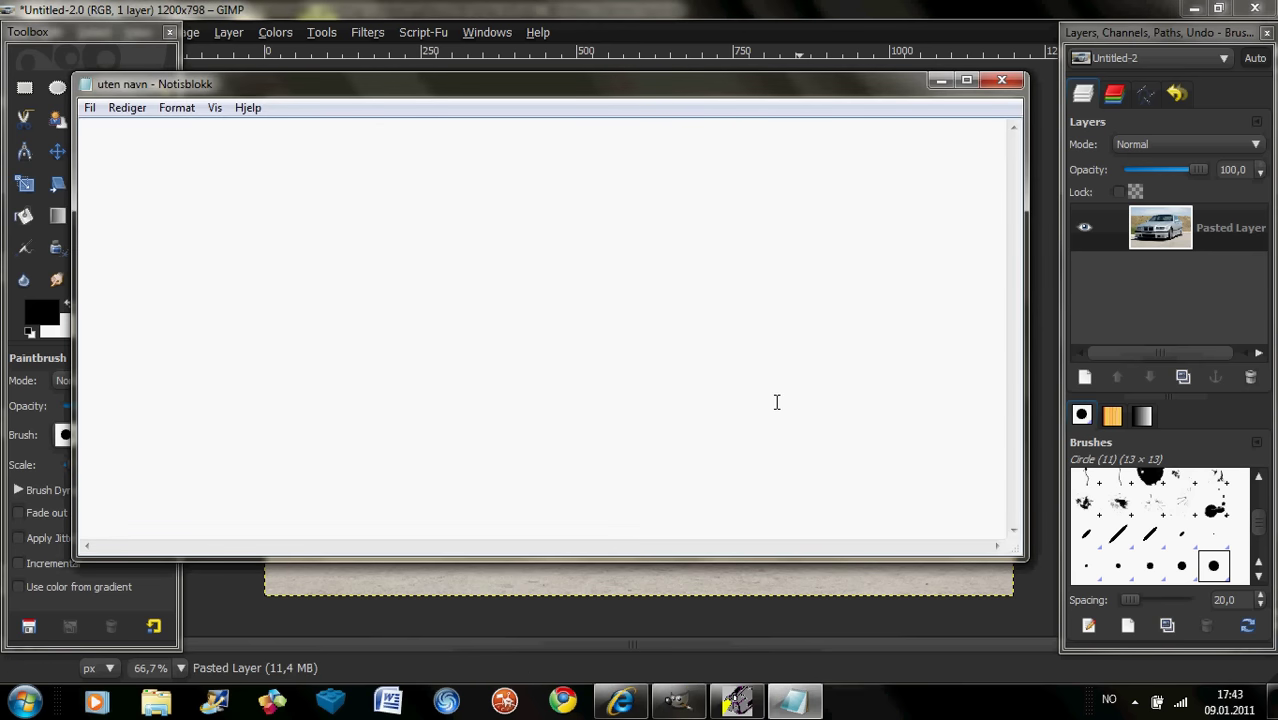
- Write 'Today I'am gonna tune a car in gimp (BMW M3 E36)' in Notepad, correcting typos
text(Hel)
text(lo Y)
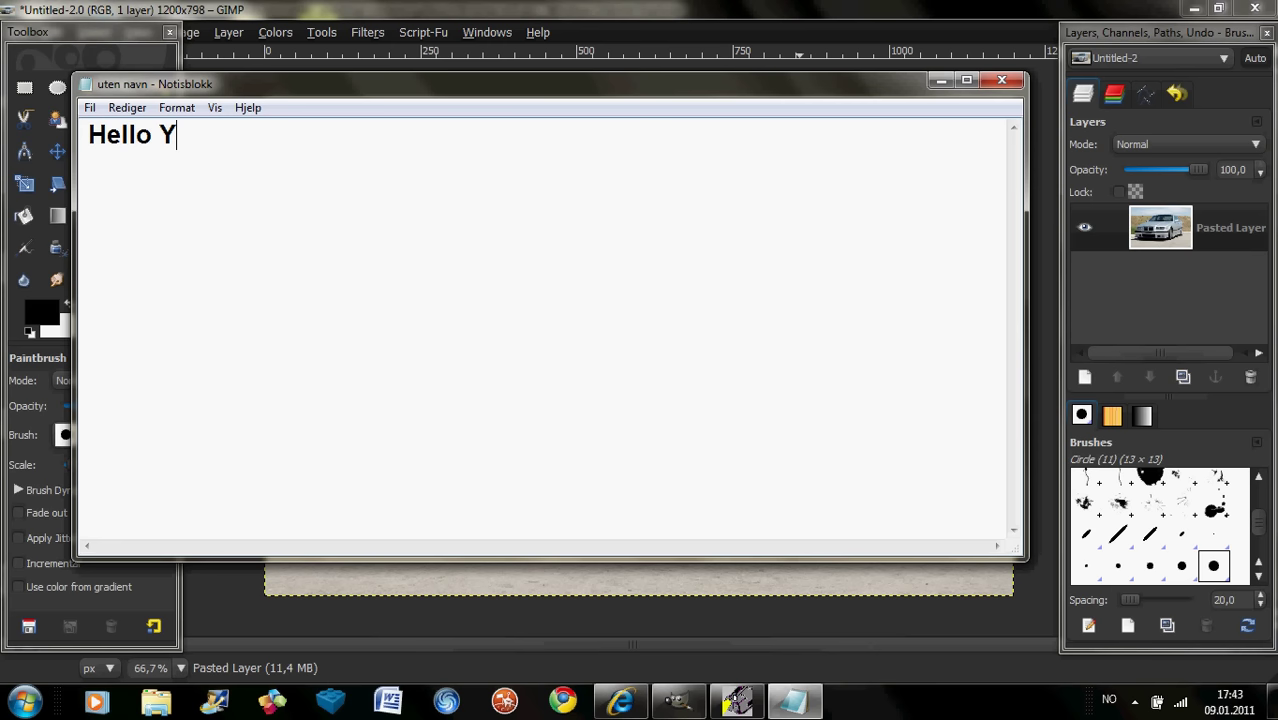
text(ouT)
text(ube)
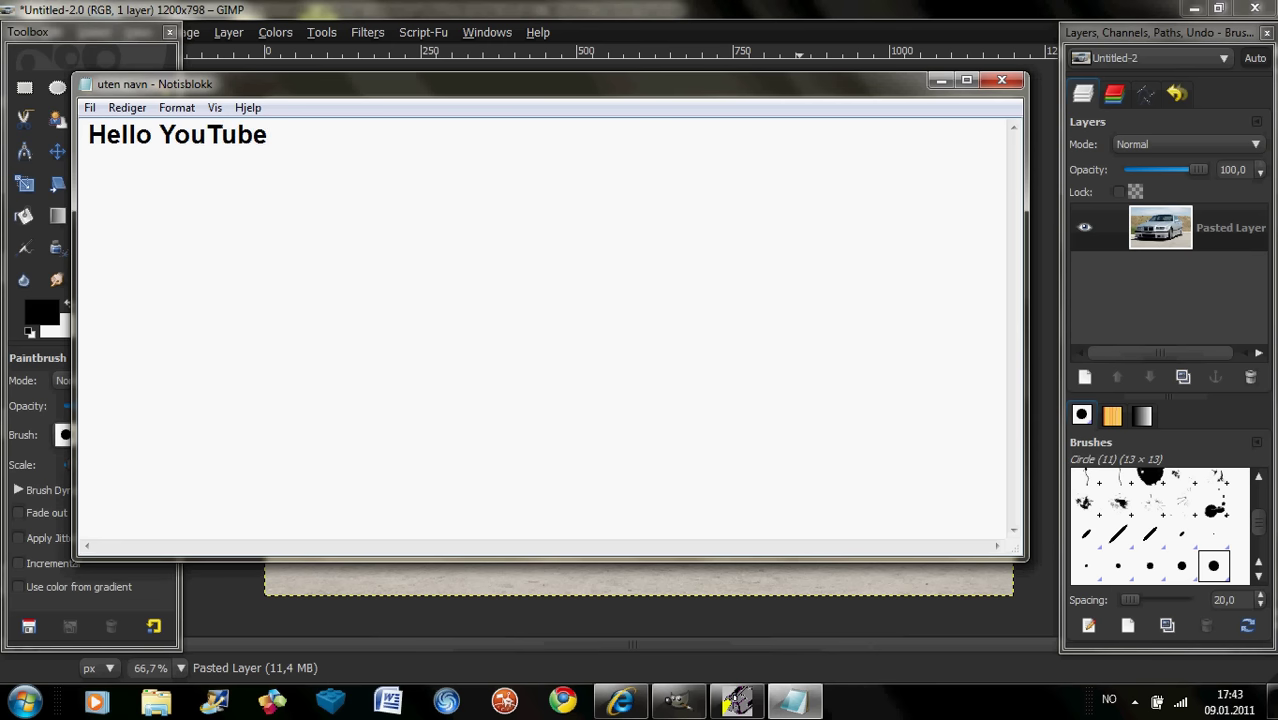
key(BackSpace)
key(BackSpace)
key(BackSpace)
key(BackSpace)
key(BackSpace)
key(BackSpace)
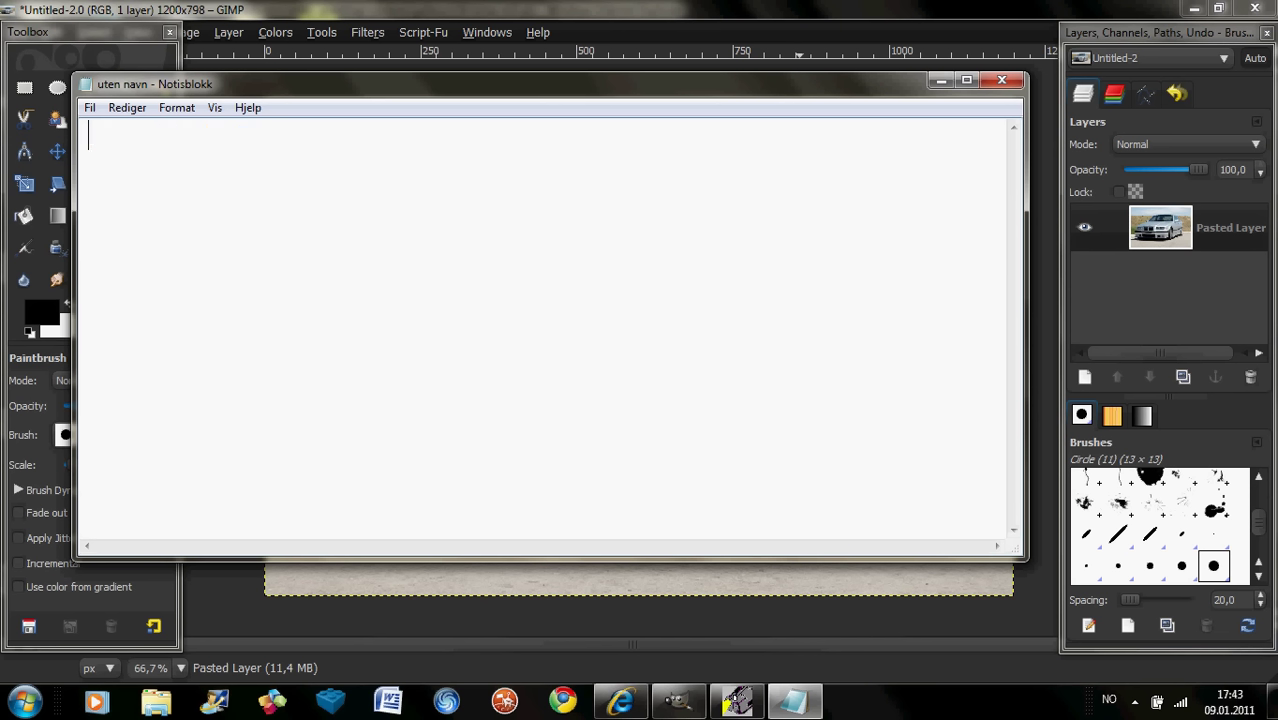
text(To)
text(day )
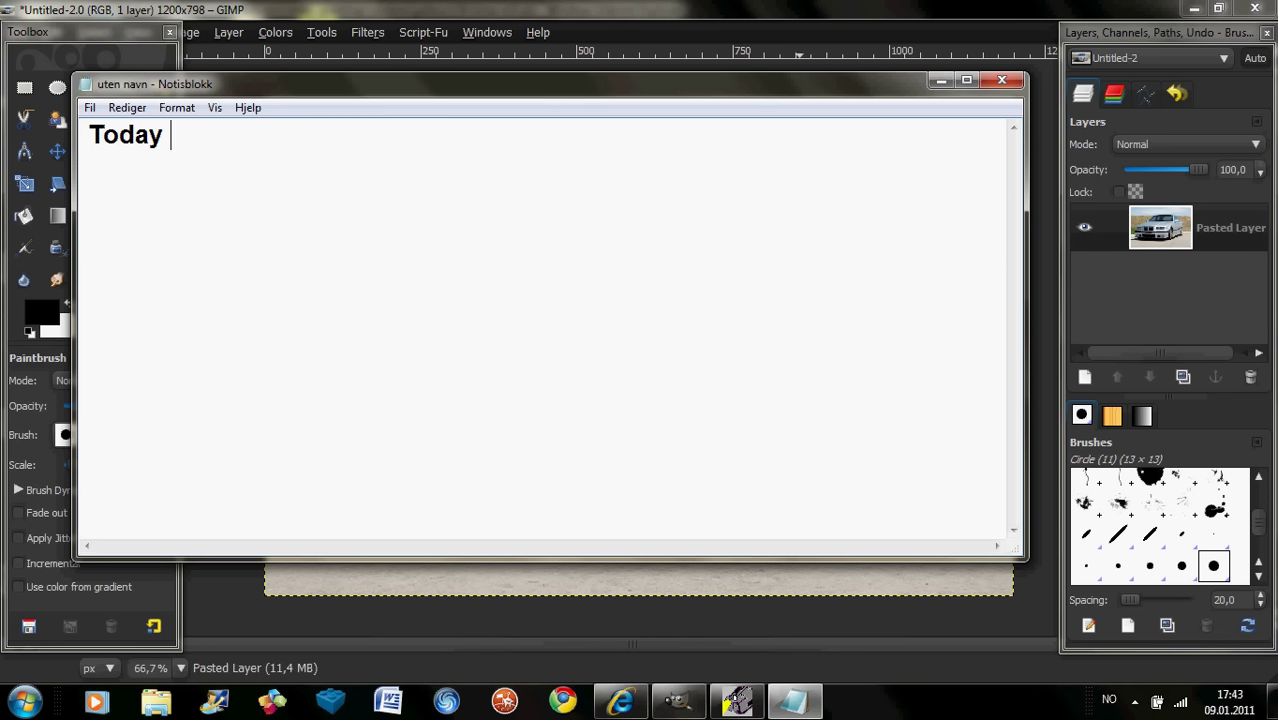
text(Iæ)
text(a)
key(BackSpace)
key(BackSpace)
text(am )
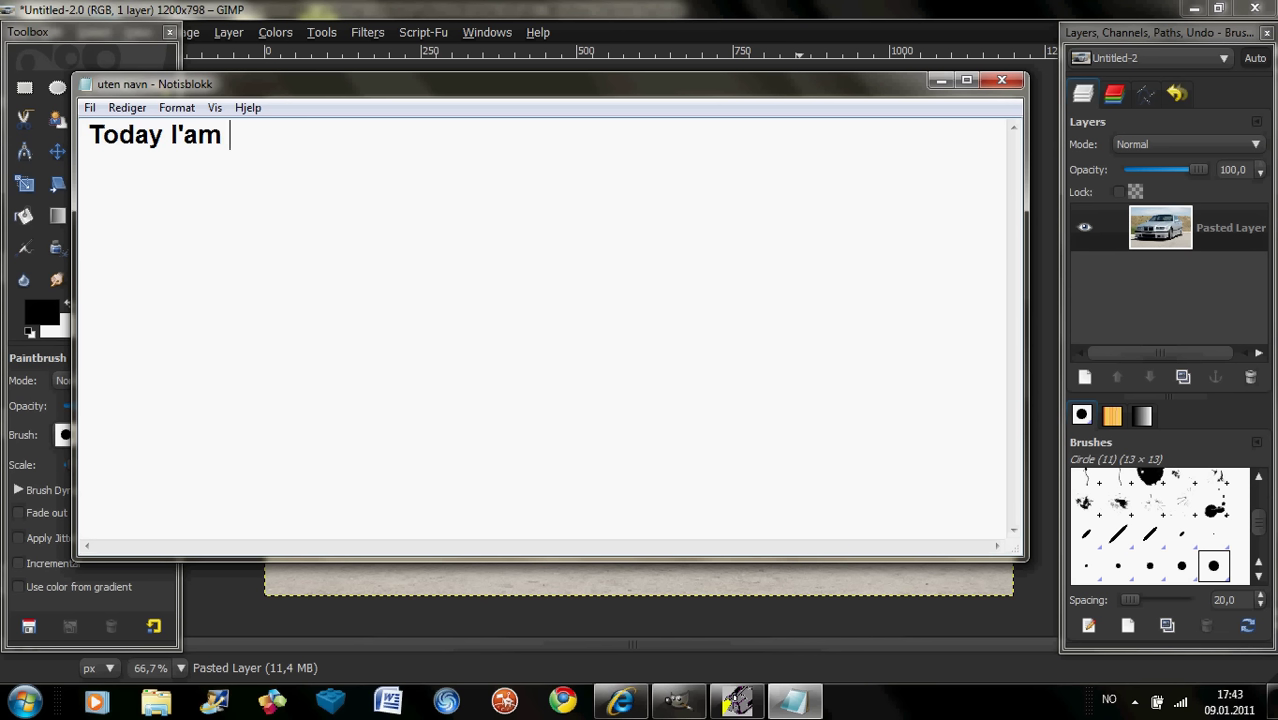
text(go)
text(nna s)
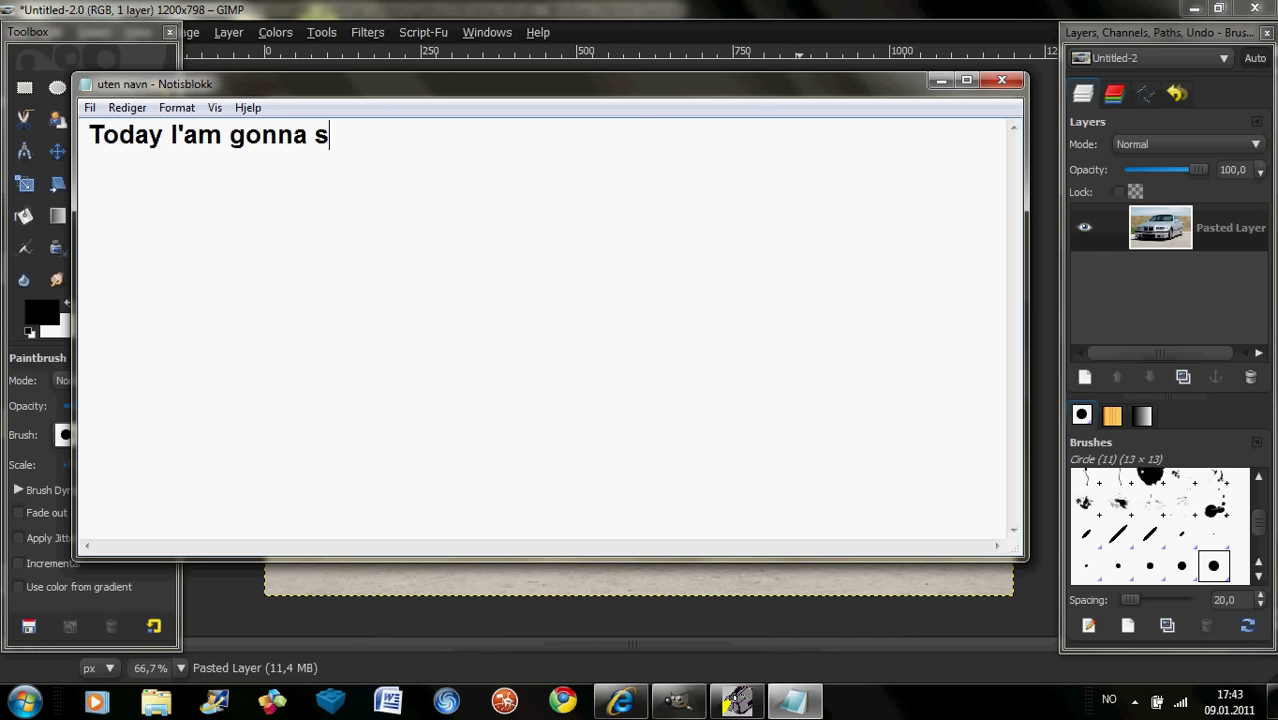
key(BackSpace)
text(t)
text(u n)
key(BackSpace)
text(ne a )
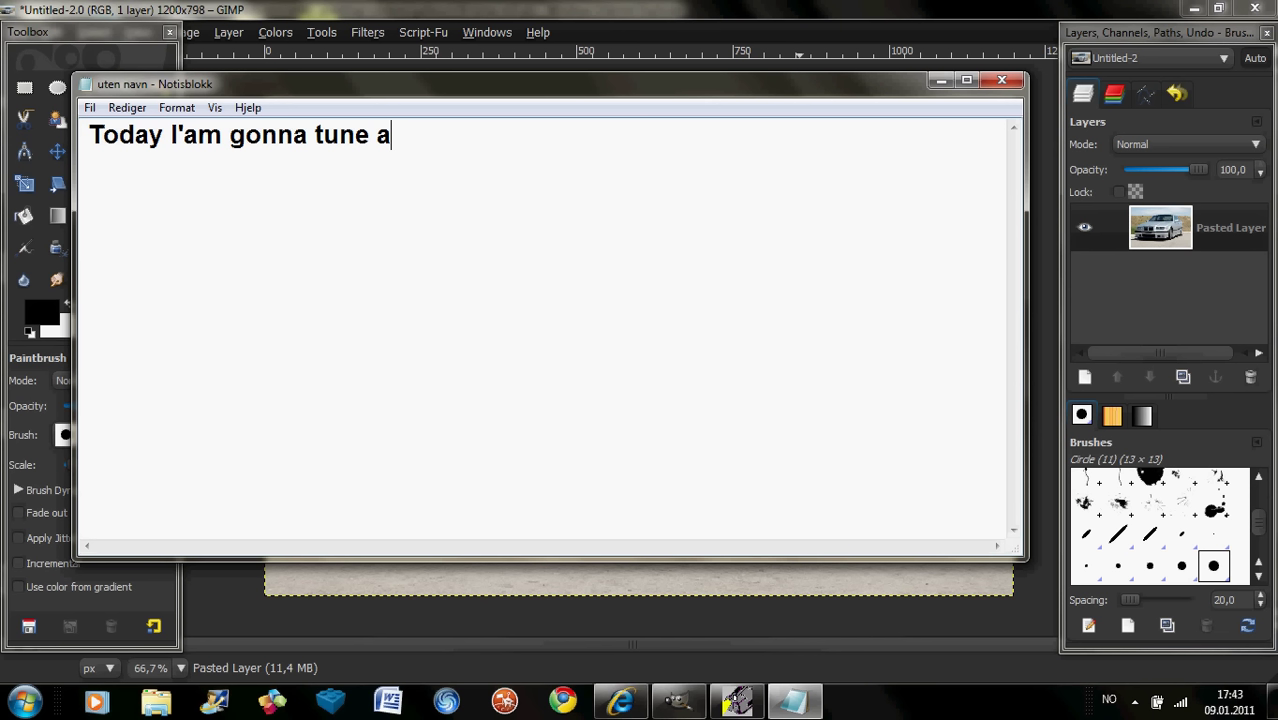
text(car )
text(in gim)
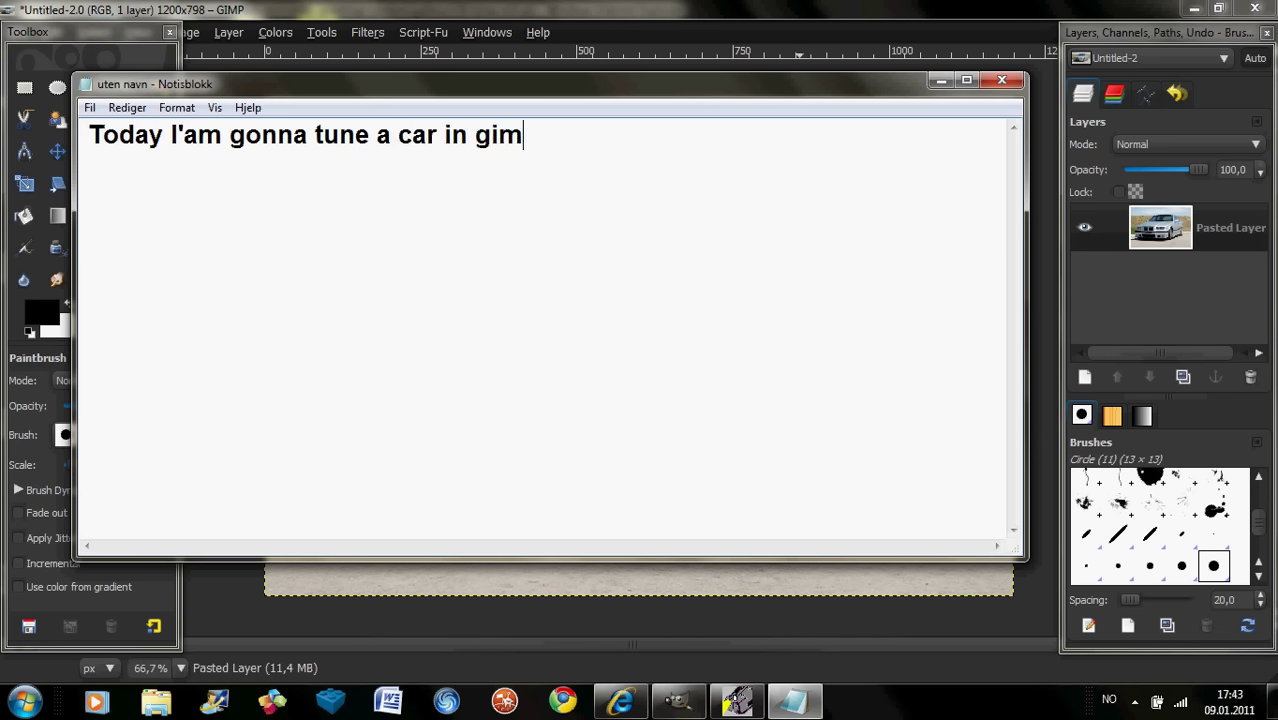
text(p )
text(()
text(M)
key(BackSpace)
text(BMW )
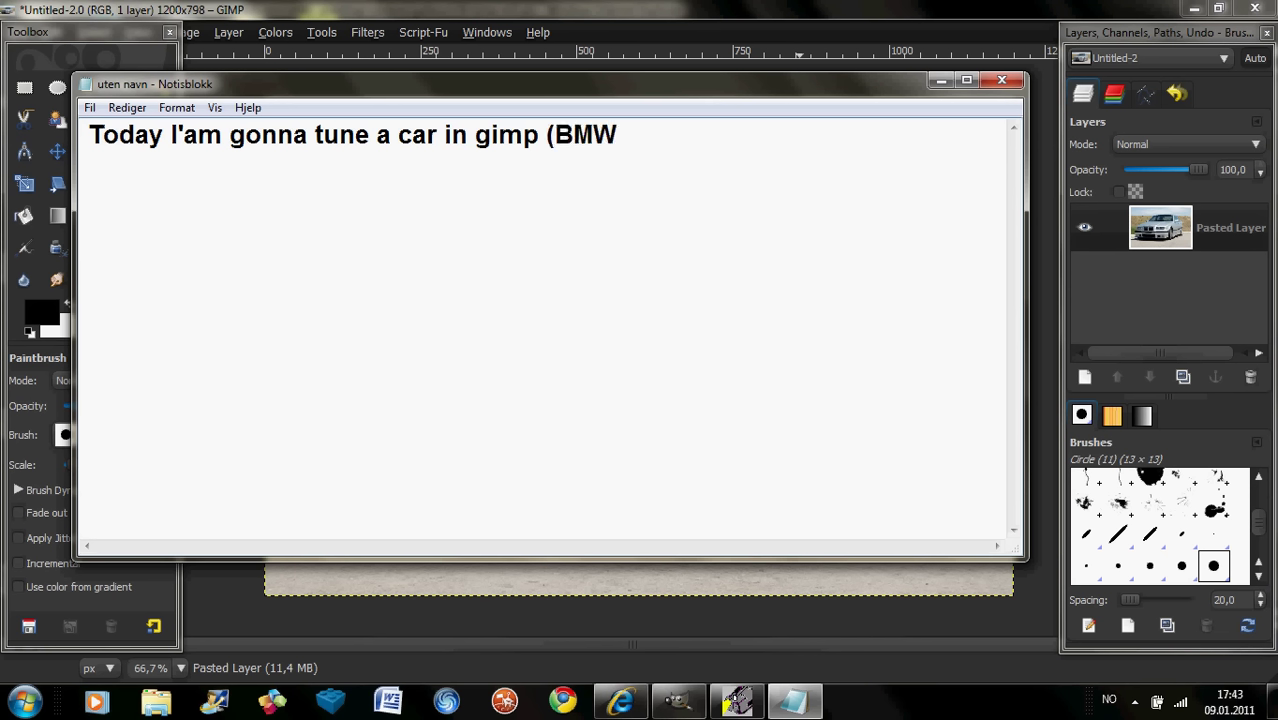
text(M3 )
text(E)
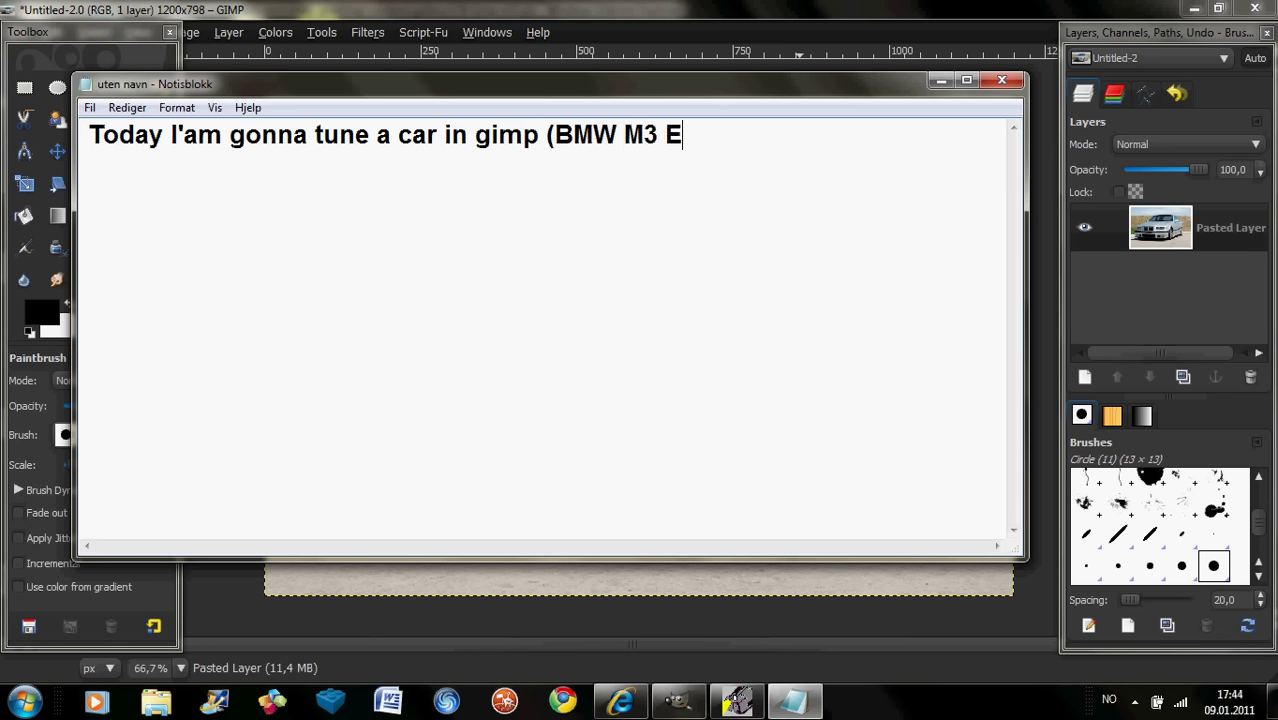
text(36)
text(=)
key(BackSpace)
text())
- Hide Notepad and zoom the car photo in GIMP to 200%
click(942, 81)
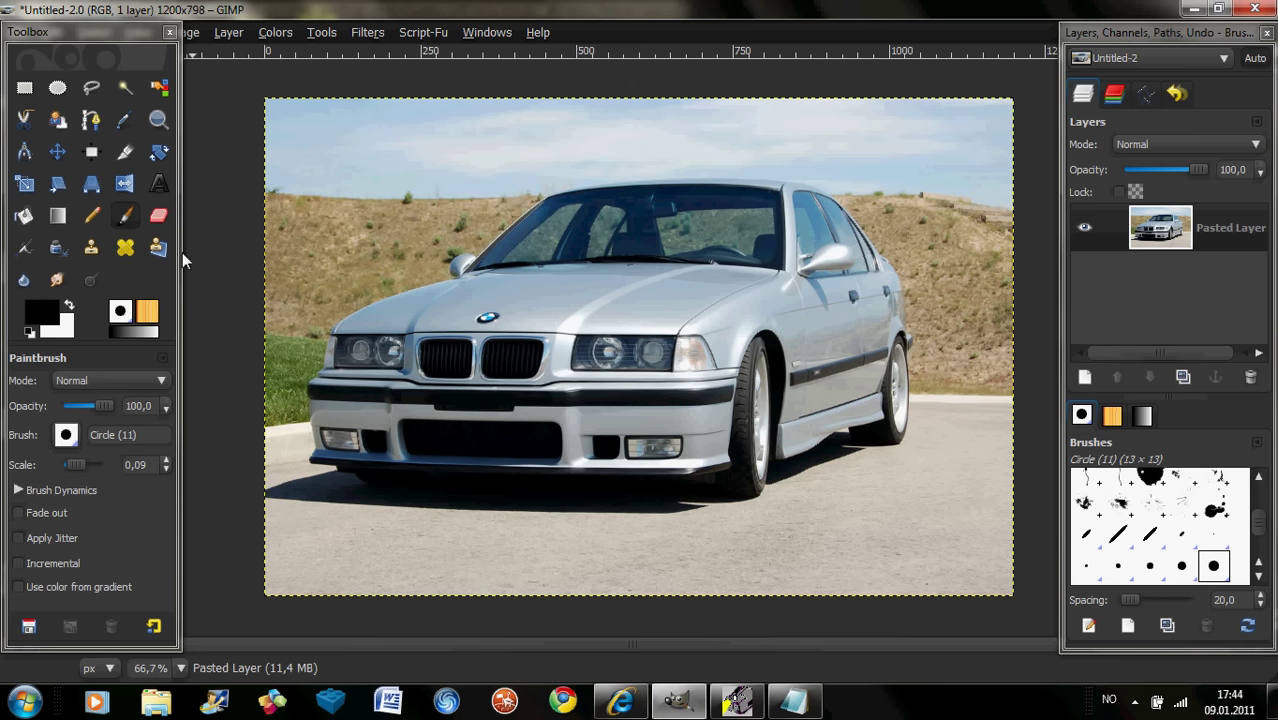
click(181, 668)
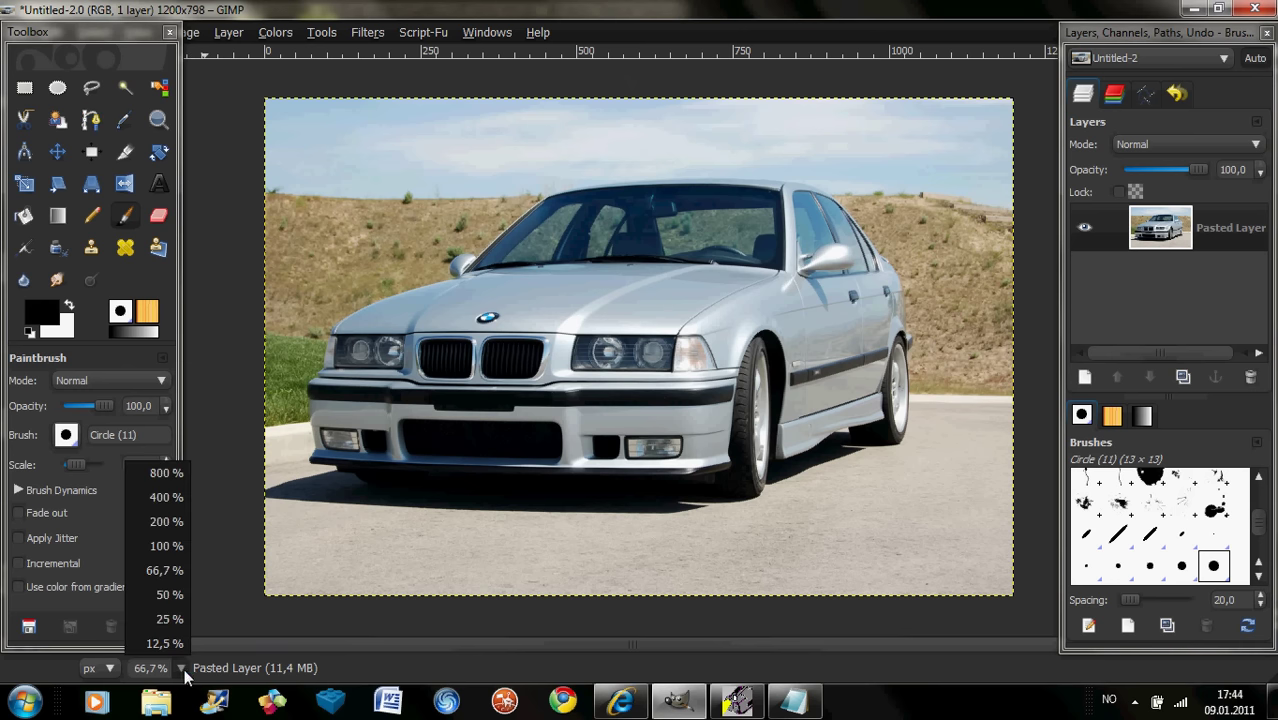
click(166, 521)
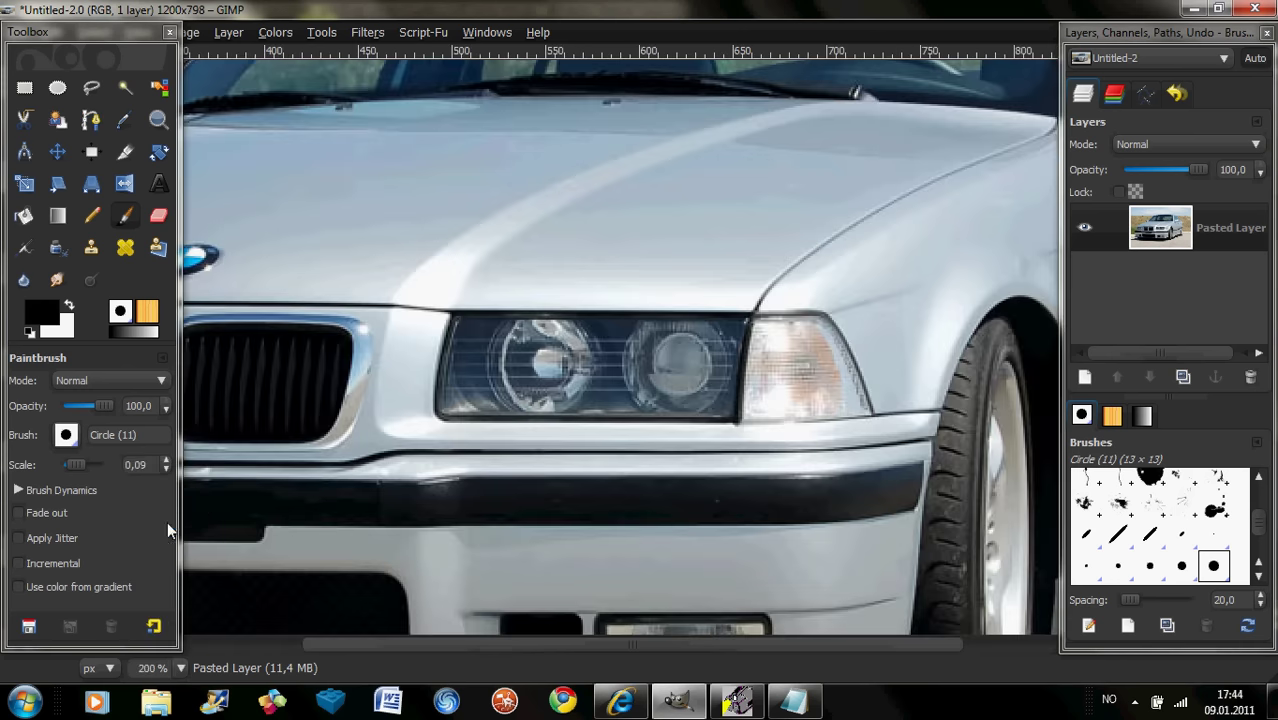
- Free-select a slanted polygon over the left headlight's top and the hood edge above it
click(97, 88)
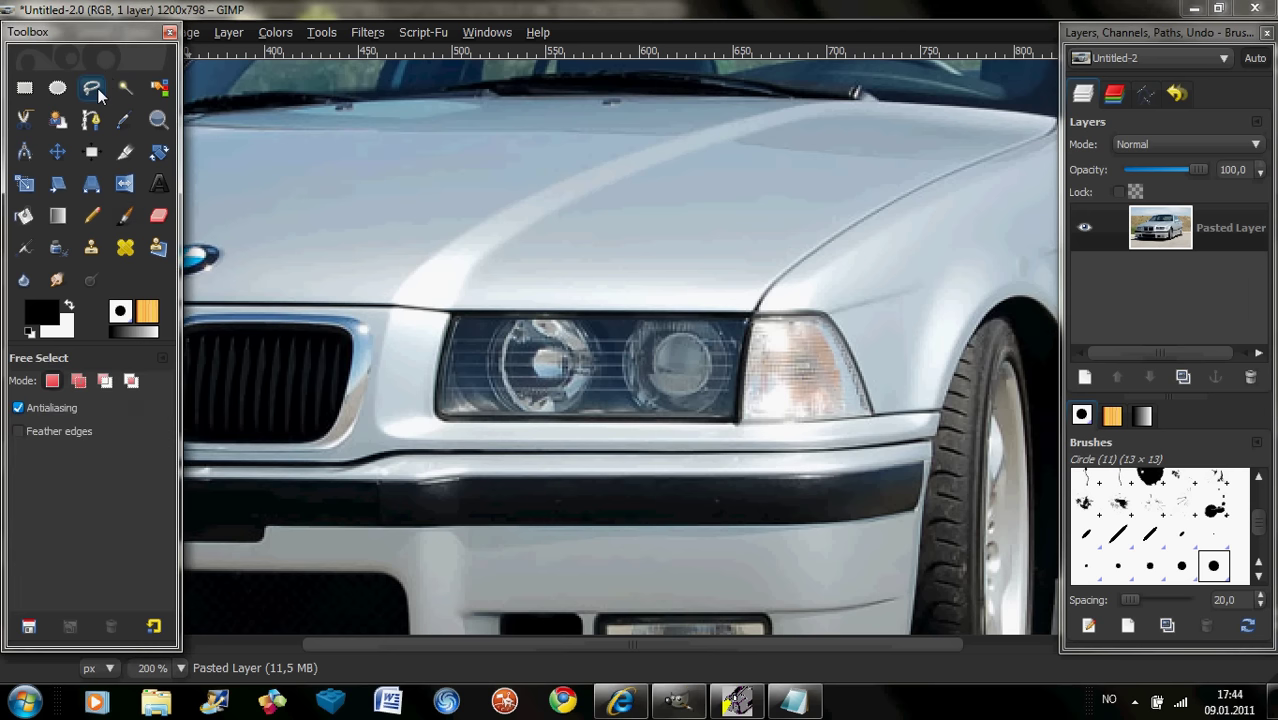
click(755, 318)
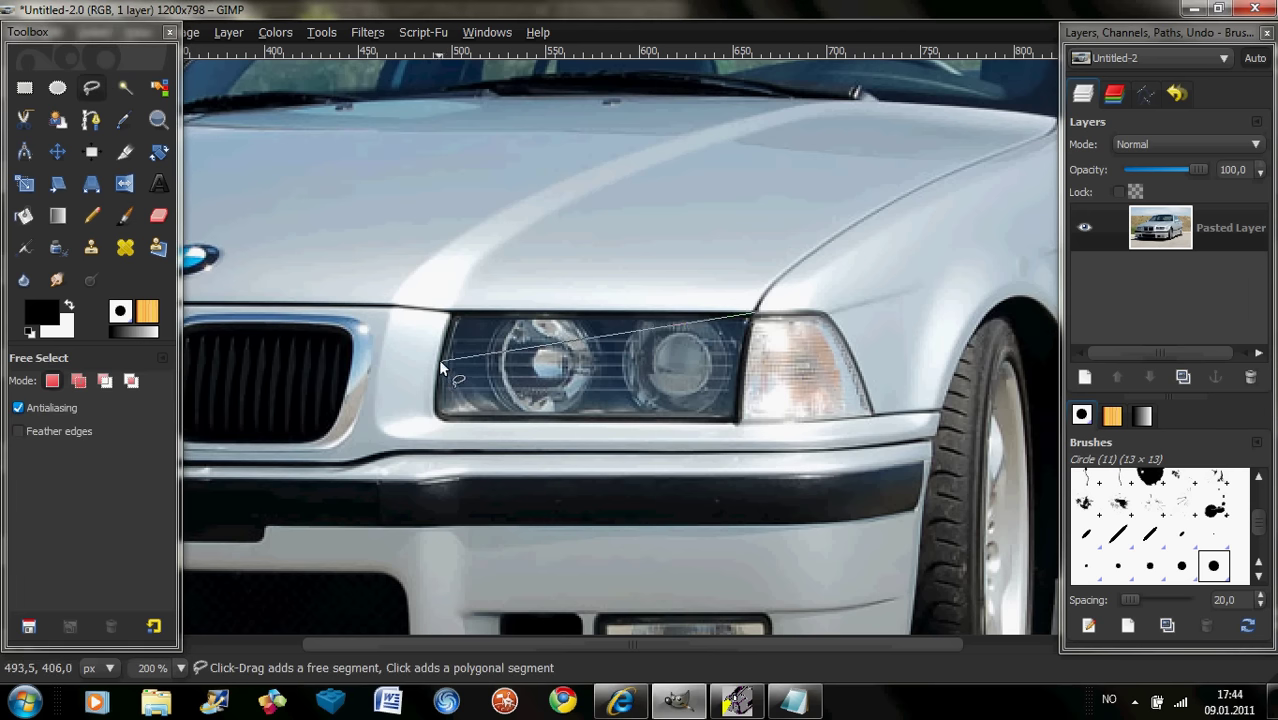
click(440, 366)
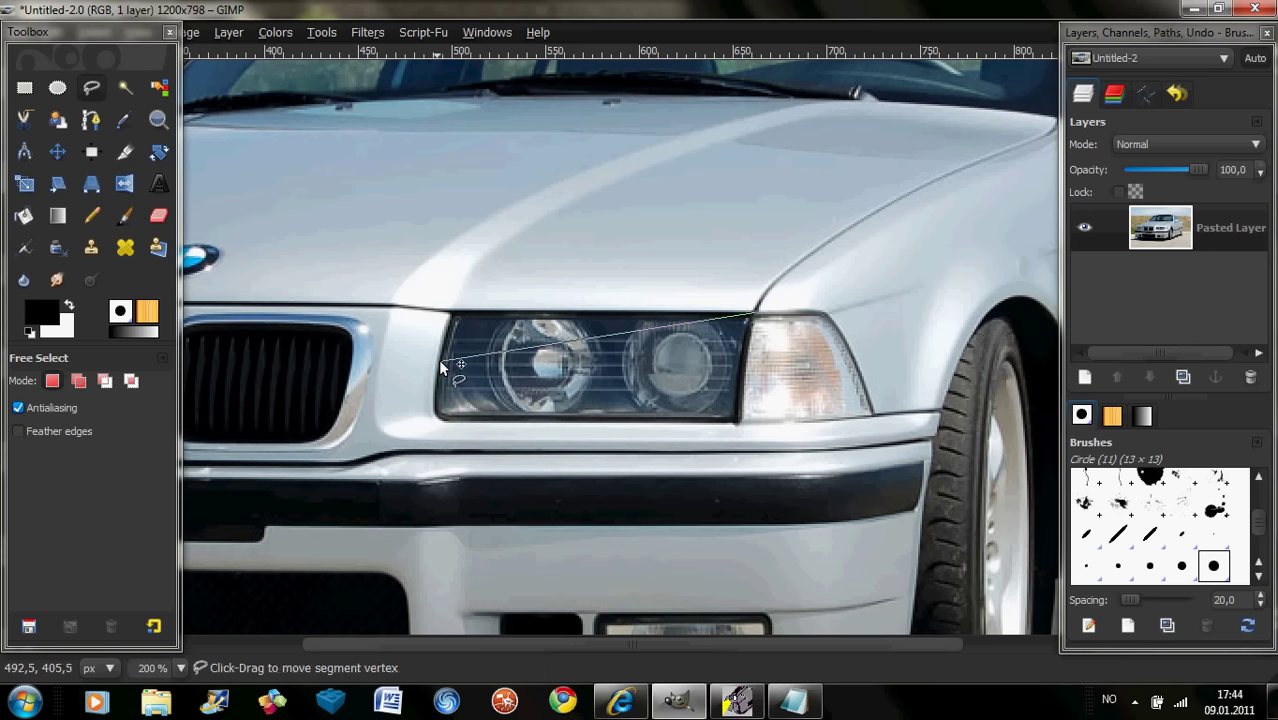
drag(440, 366, 448, 325)
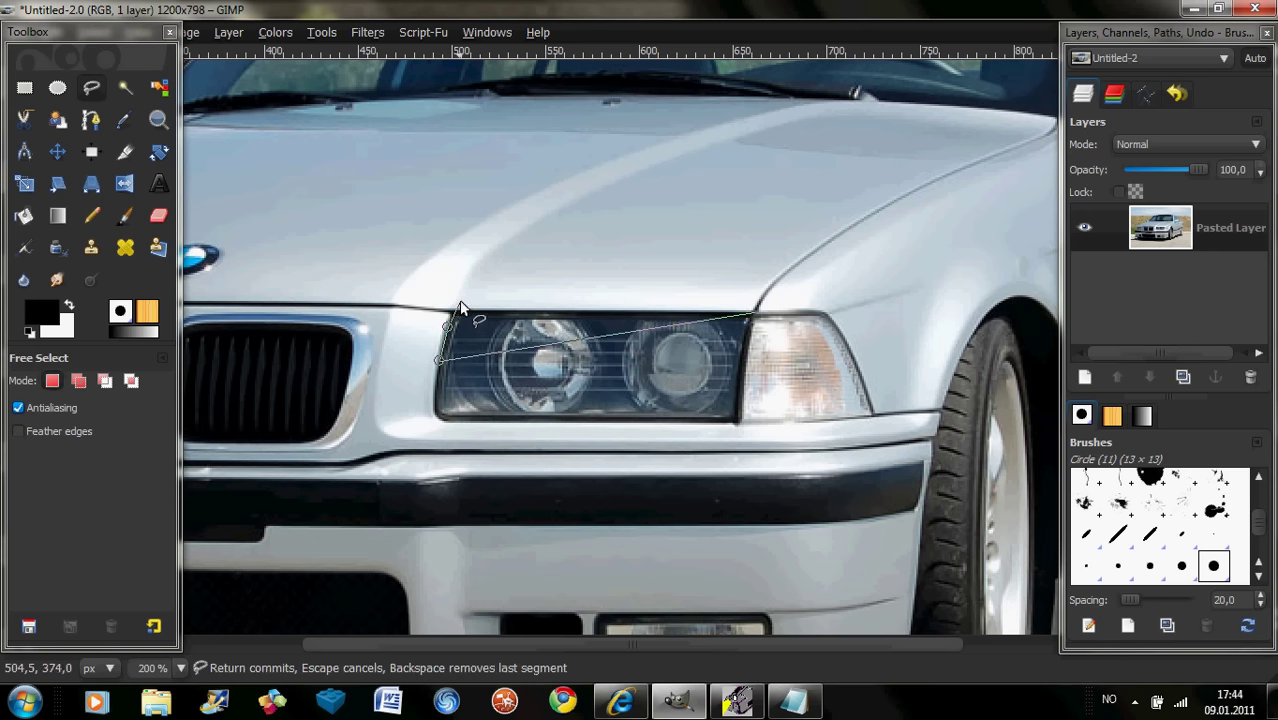
click(459, 300)
click(480, 270)
click(774, 268)
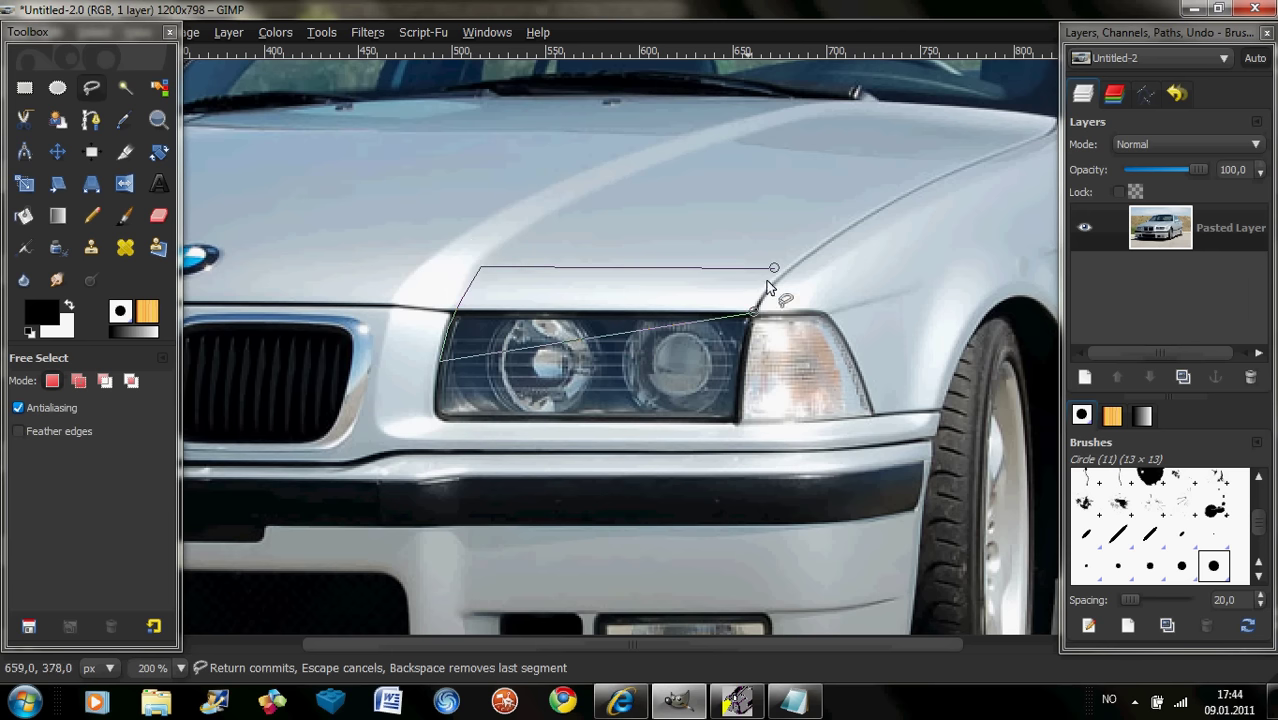
click(753, 313)
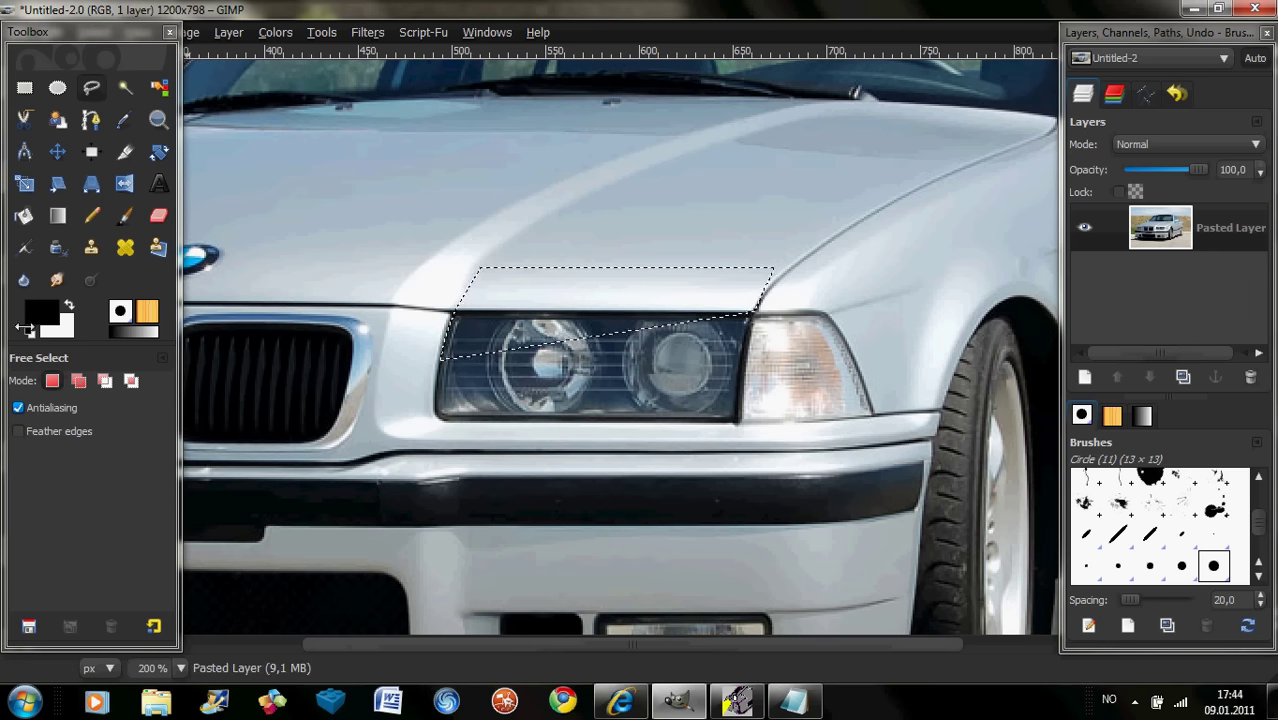
- Smudge hood colour down over the selected headlight top into a slanted shape, then deselect
click(60, 278)
drag(745, 312, 702, 318)
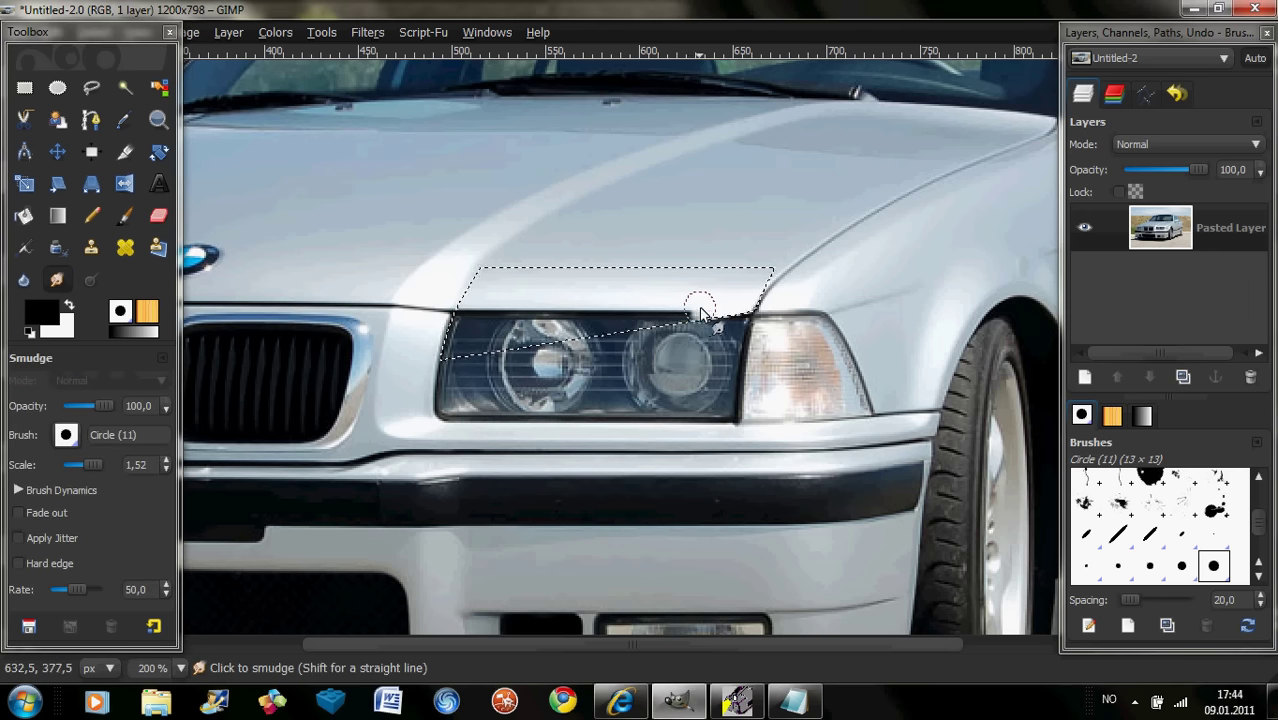
mouse_move(698, 340)
mouse_down()
mouse_move(625, 349)
mouse_move(608, 312)
mouse_move(585, 308)
mouse_move(573, 323)
mouse_move(603, 342)
mouse_up()
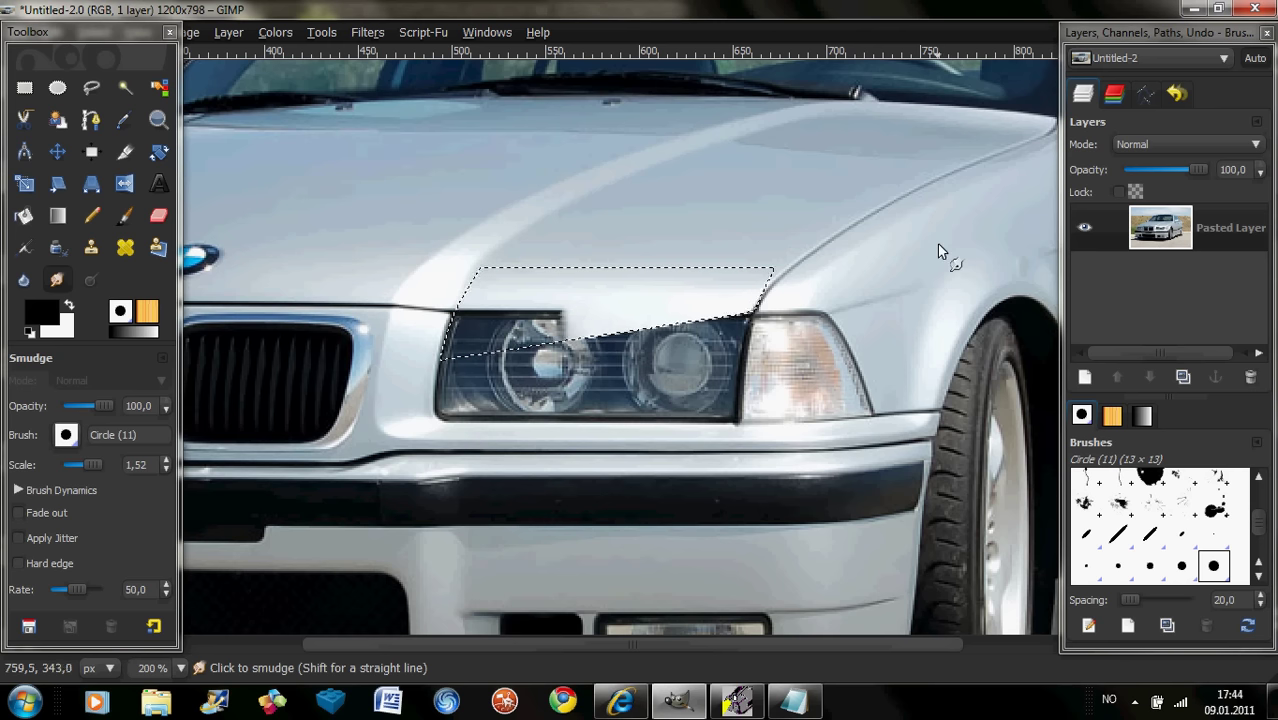
mouse_move(570, 322)
mouse_down()
mouse_move(551, 320)
mouse_move(560, 338)
mouse_move(556, 305)
mouse_move(533, 336)
mouse_move(562, 300)
mouse_move(522, 300)
mouse_move(528, 318)
mouse_up()
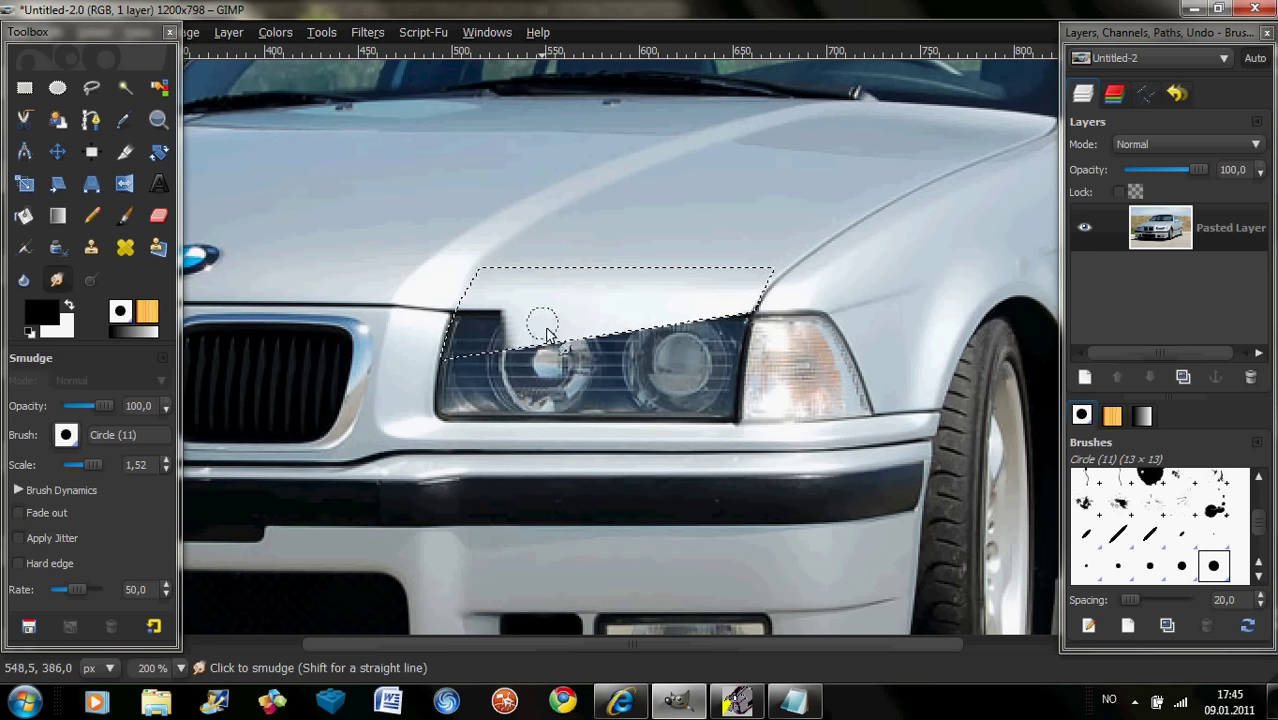
mouse_move(548, 335)
mouse_down()
mouse_move(513, 314)
mouse_move(509, 349)
mouse_up()
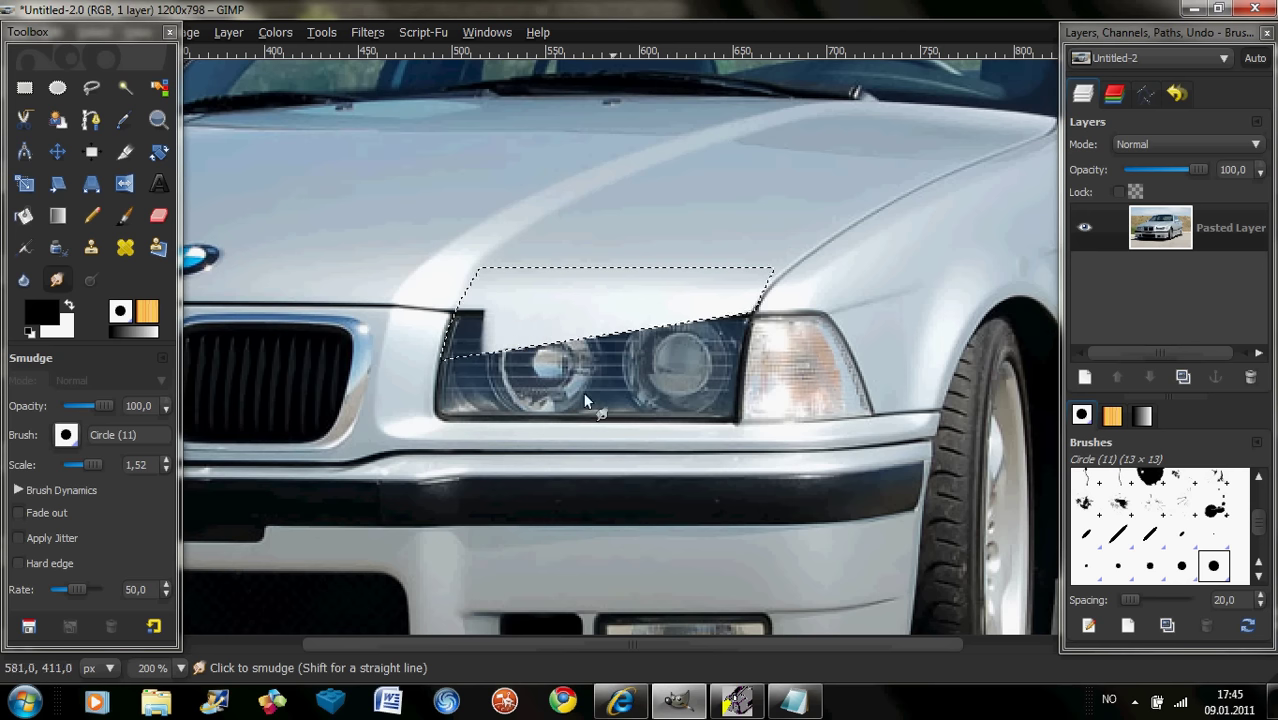
mouse_move(472, 308)
mouse_down()
mouse_move(468, 367)
mouse_move(480, 302)
mouse_move(471, 320)
mouse_move(465, 300)
mouse_move(457, 349)
mouse_move(519, 340)
mouse_up()
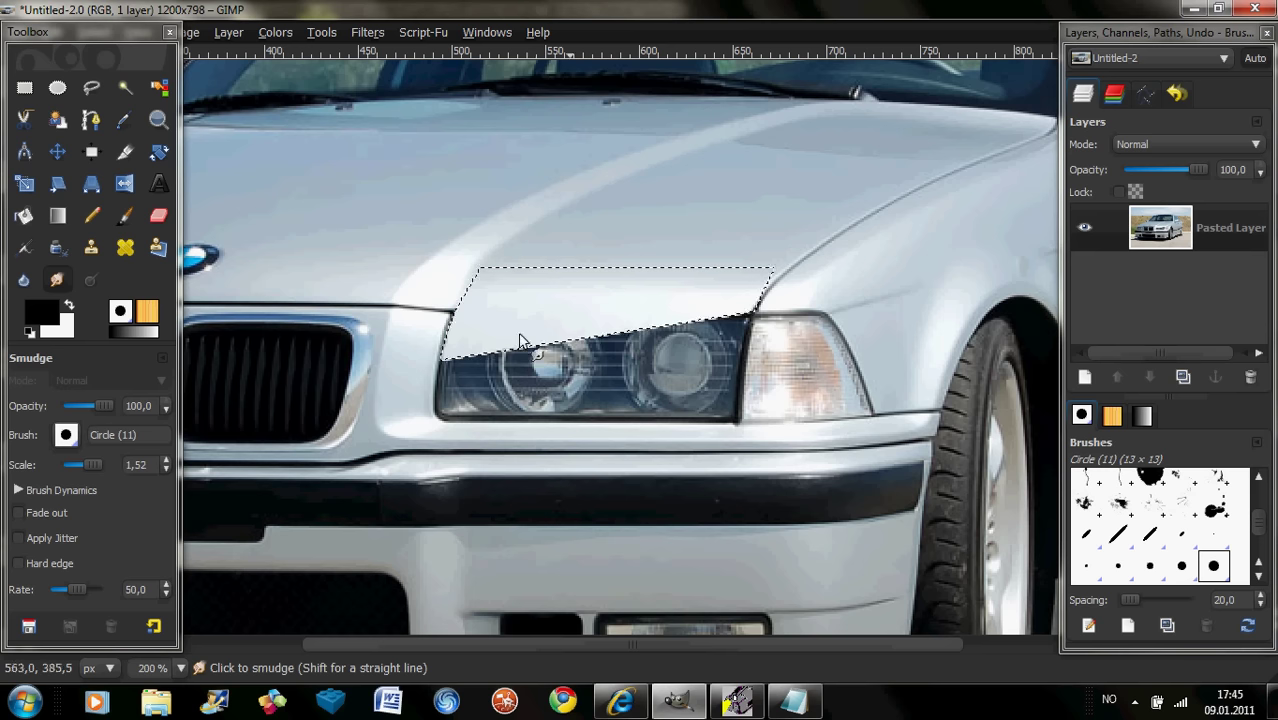
right_click(532, 305)
click(742, 379)
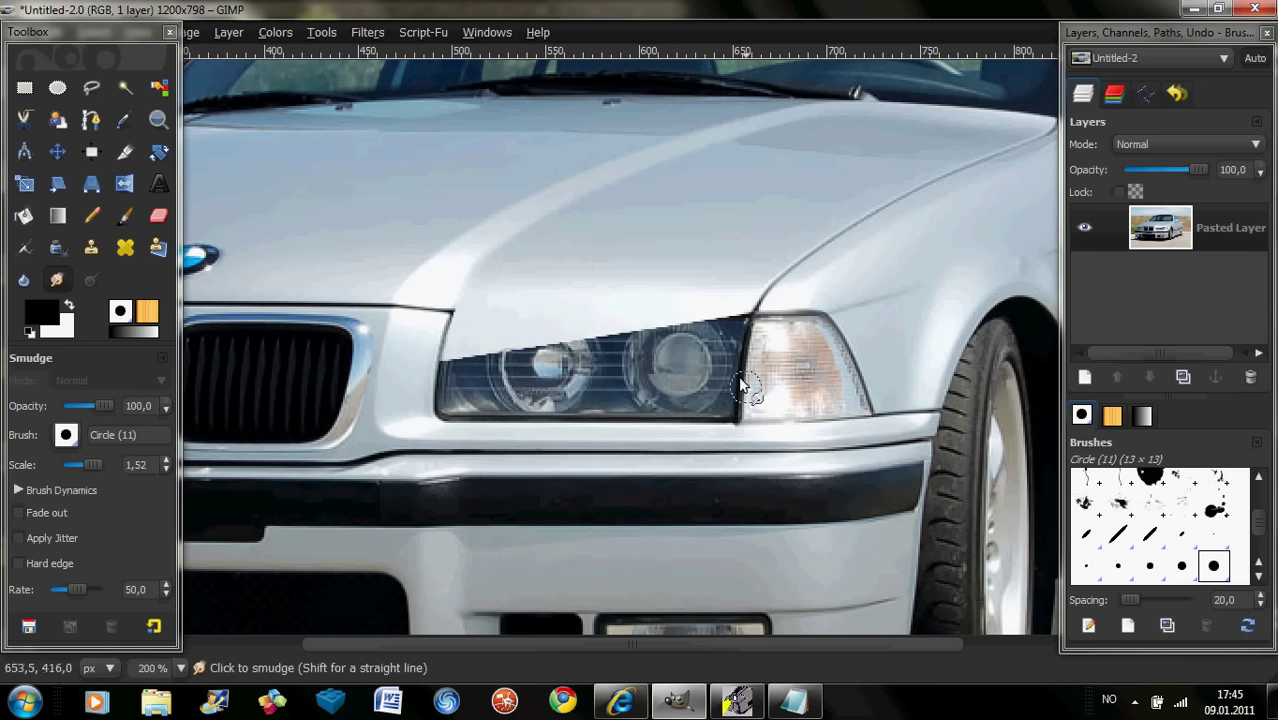
- Paint a straight black brush line from the headlight's corner along its new slanted top
click(122, 224)
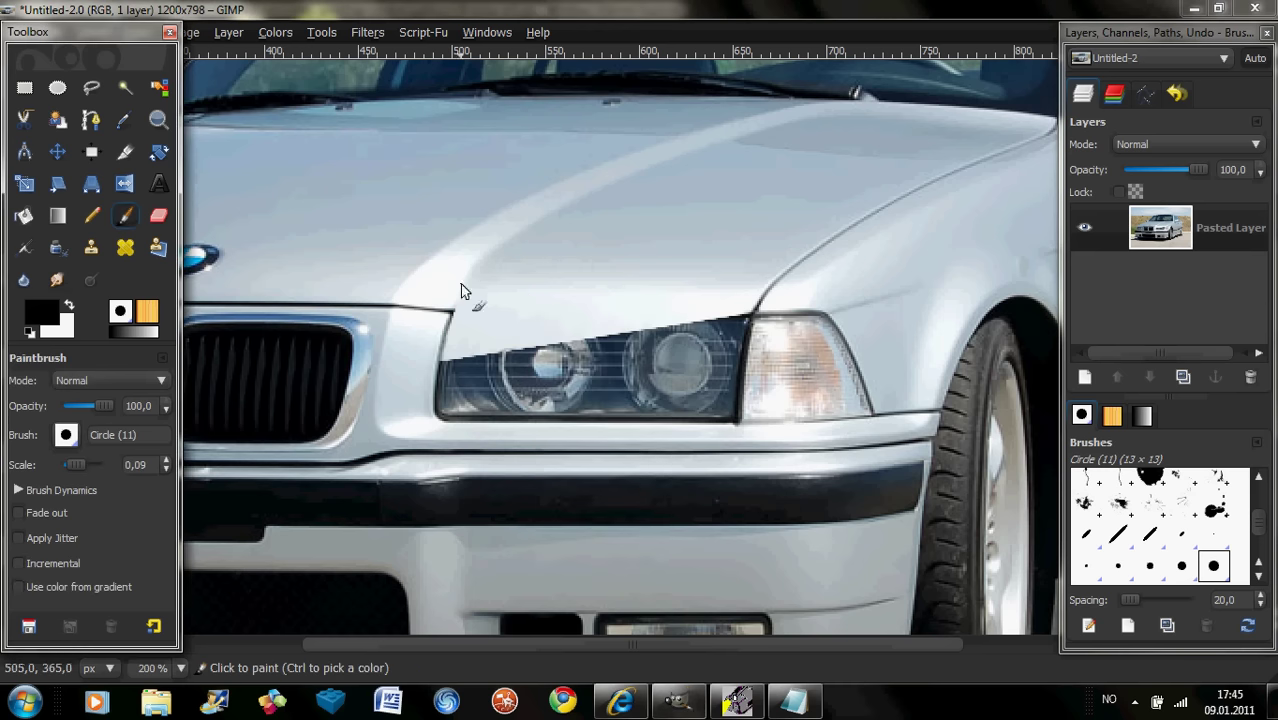
click(752, 316)
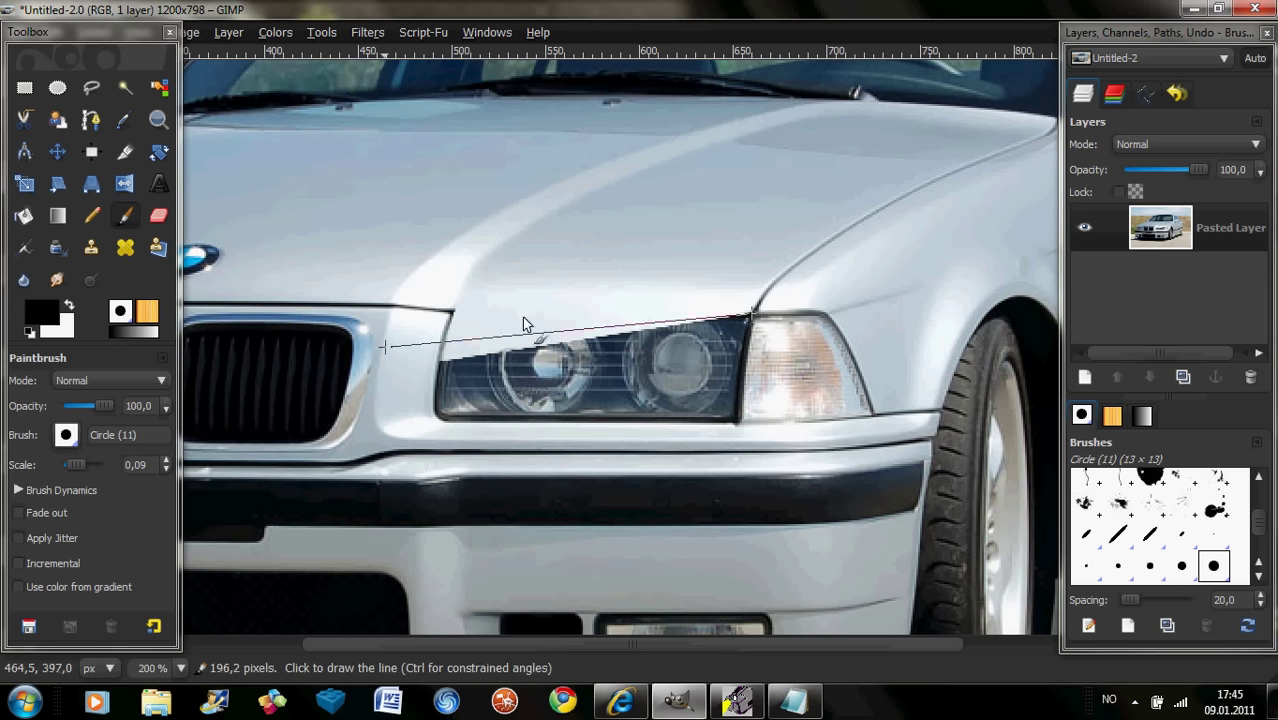
shift+click(441, 361)
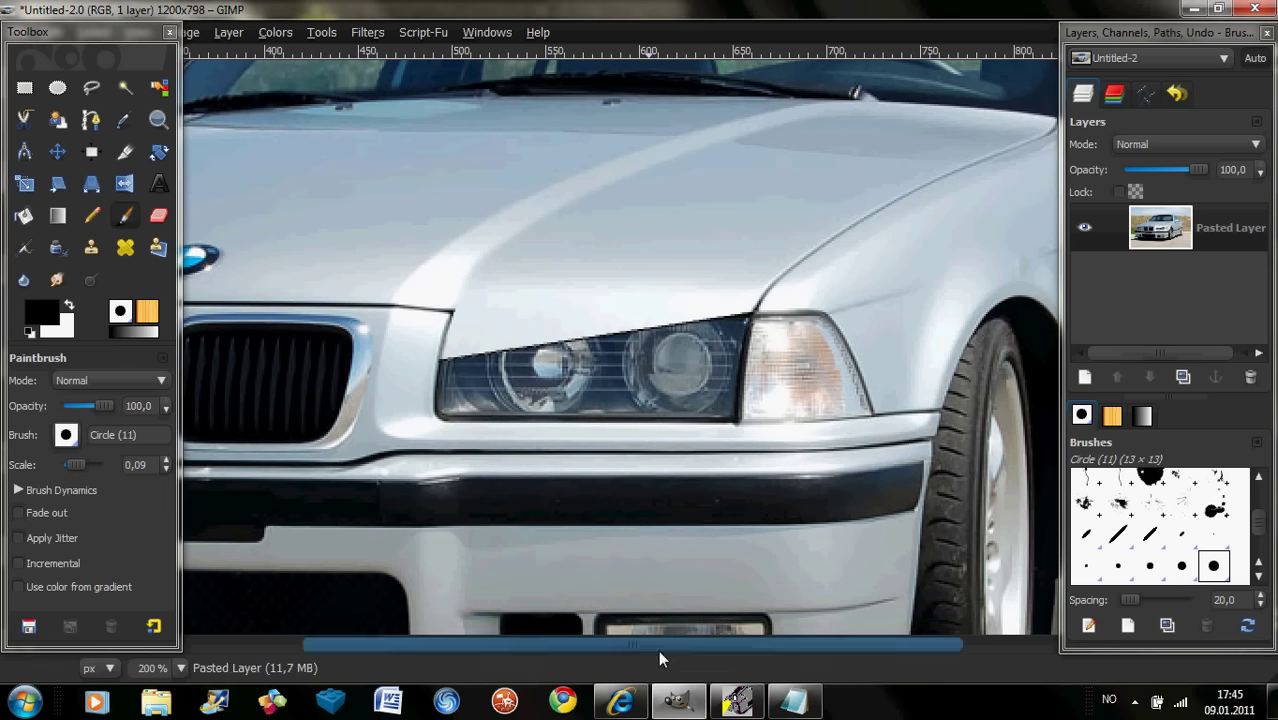
- Draw a six-point free-select polygon around the hood strip above the headlight's new top line
drag(661, 642, 103, 606)
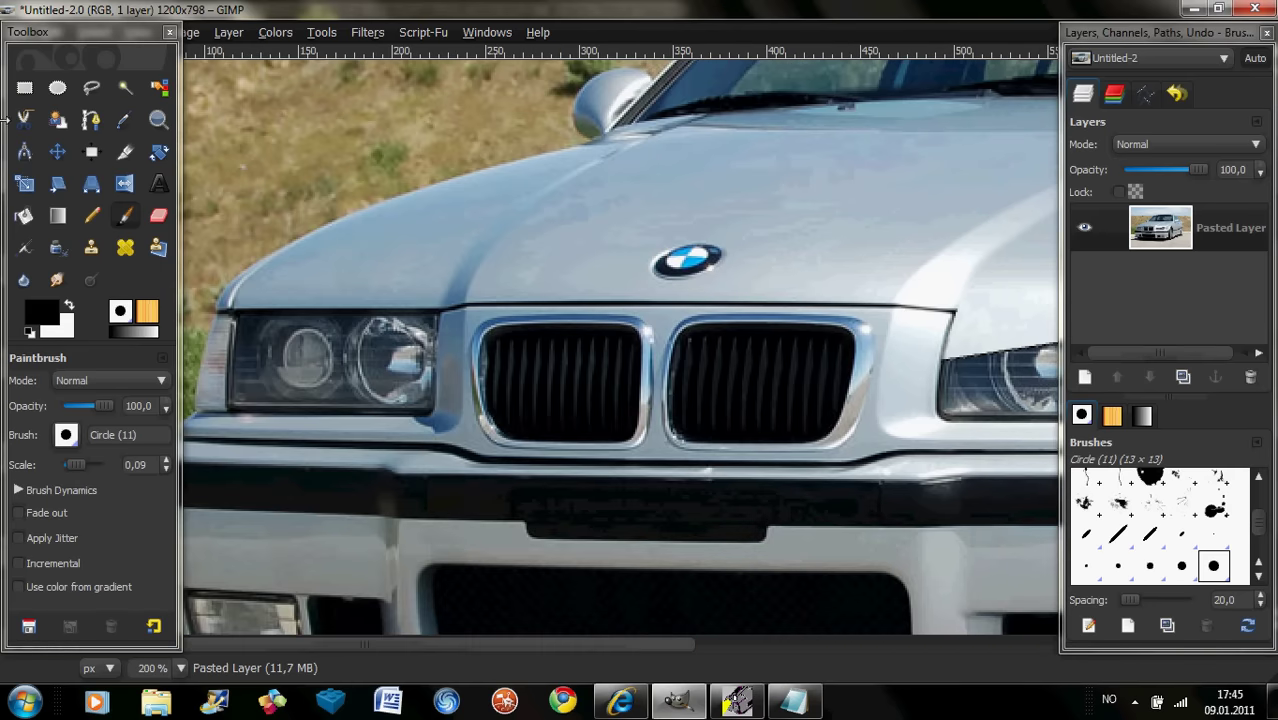
click(89, 90)
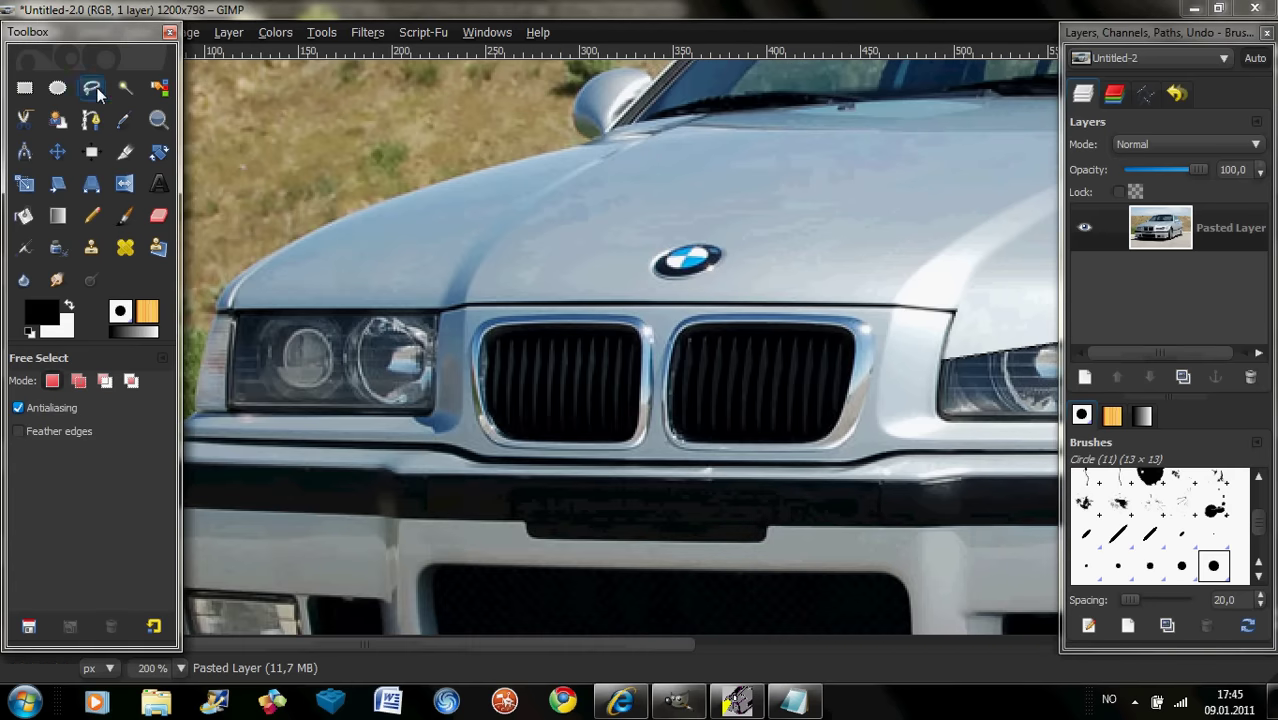
click(230, 312)
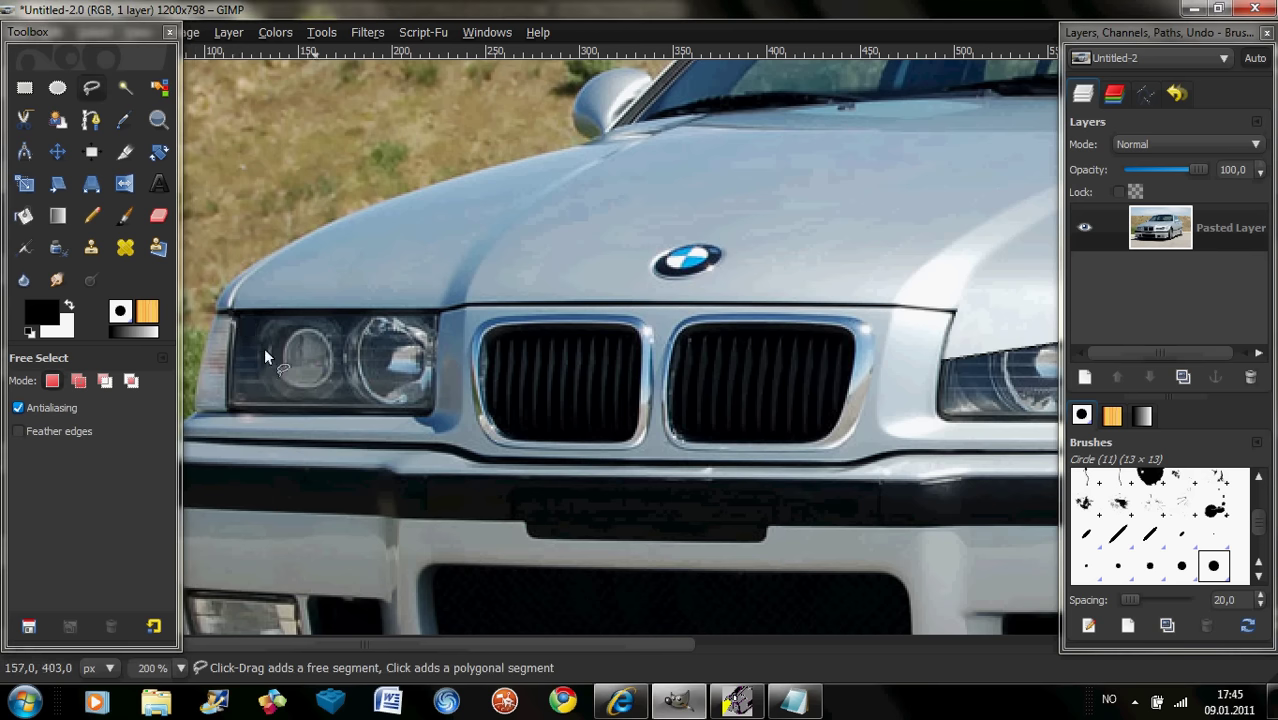
click(434, 348)
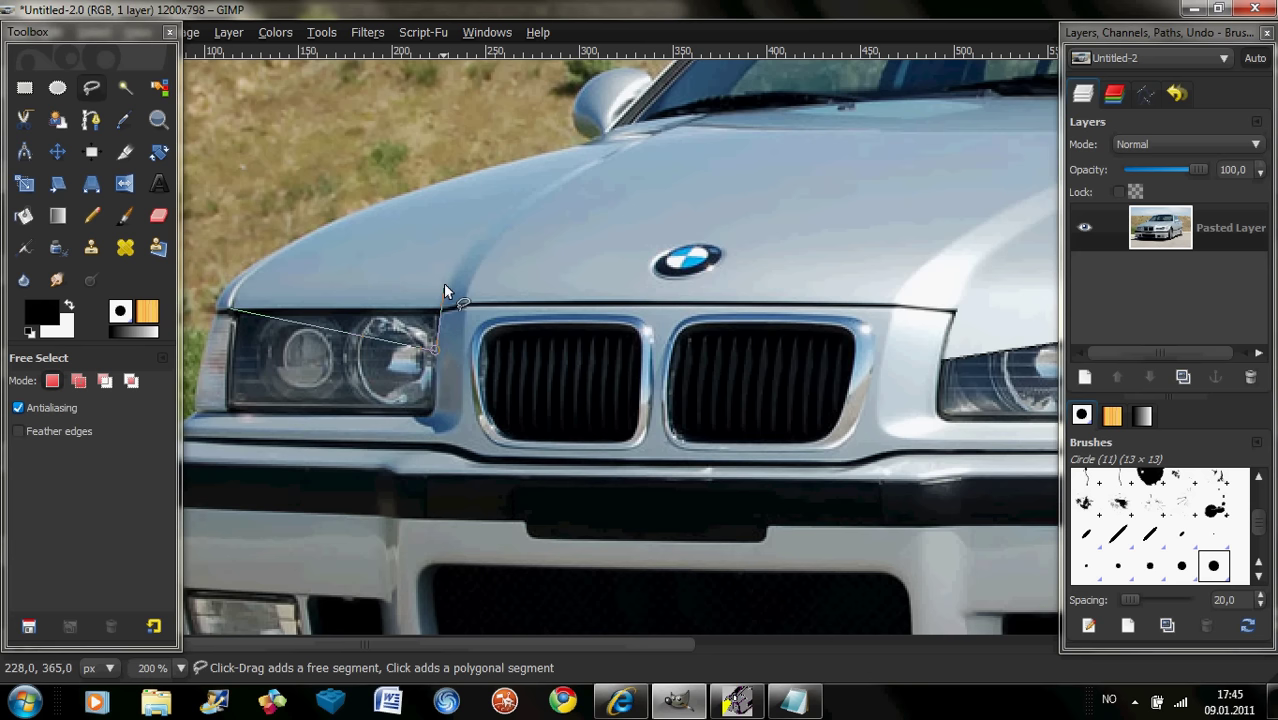
click(443, 283)
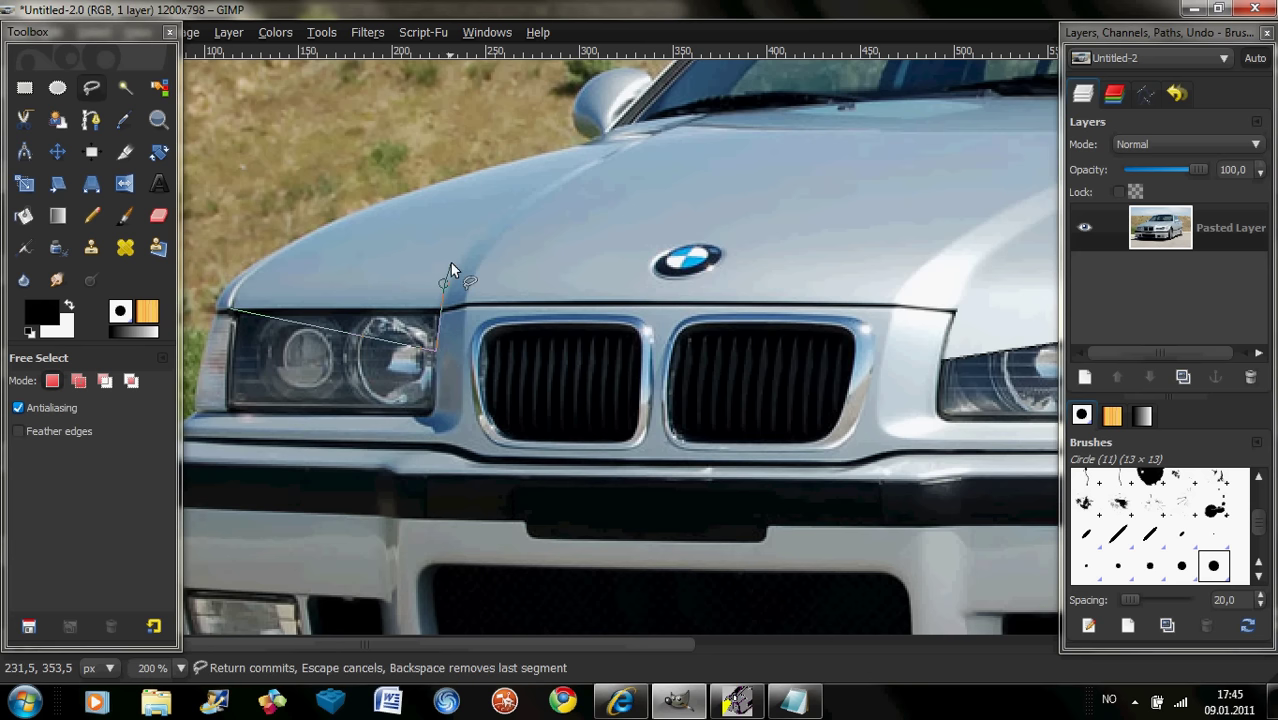
click(450, 264)
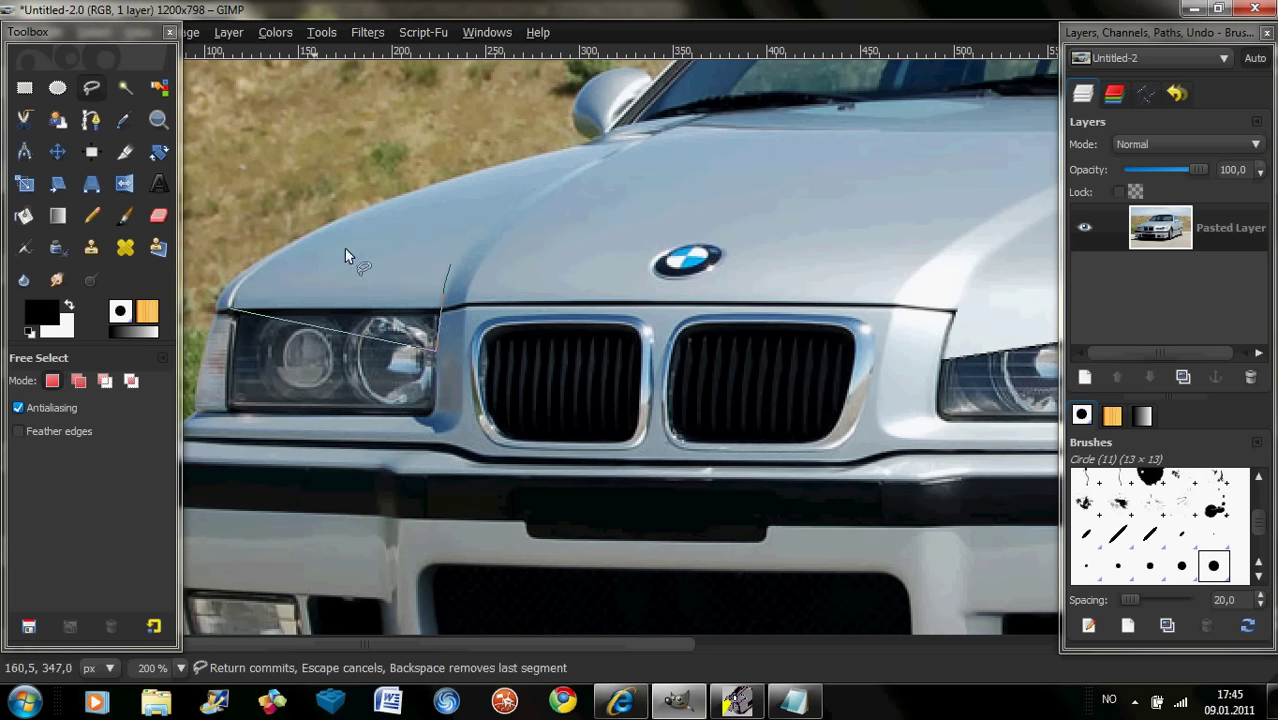
click(258, 268)
click(231, 314)
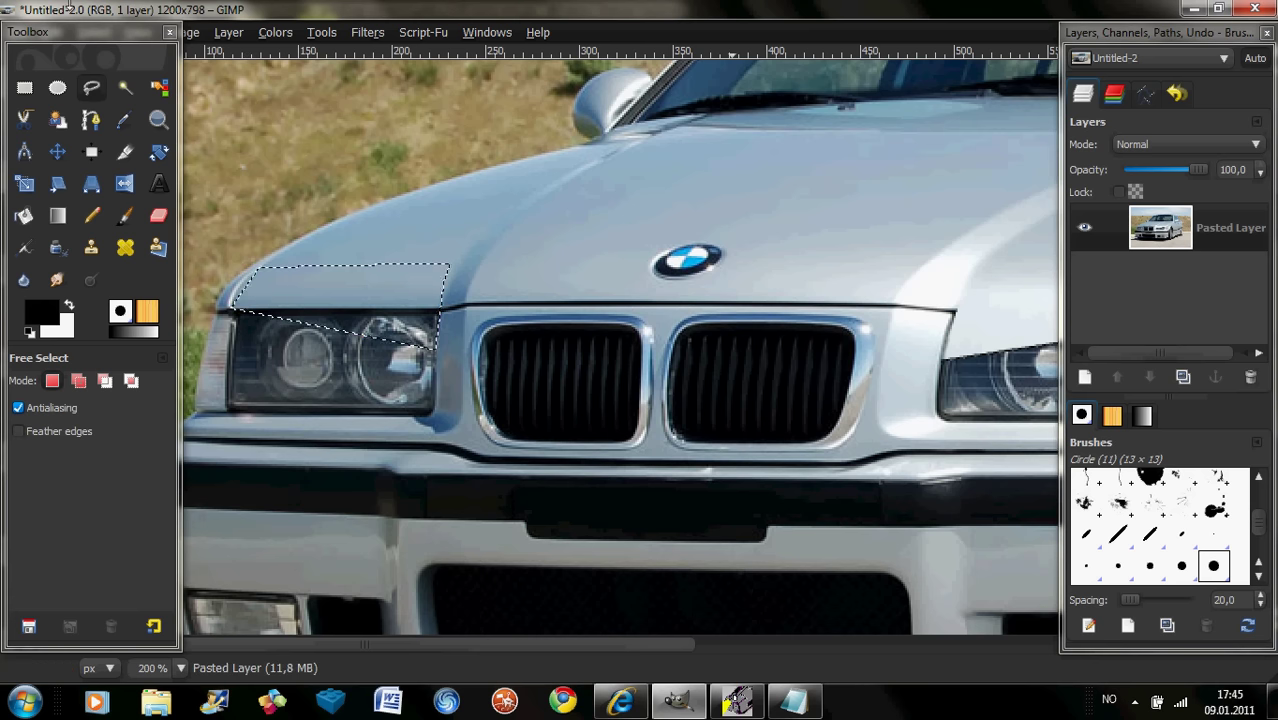
- Smudge the hood grey down over the headlight top inside the selection, forming an angry brow
click(57, 280)
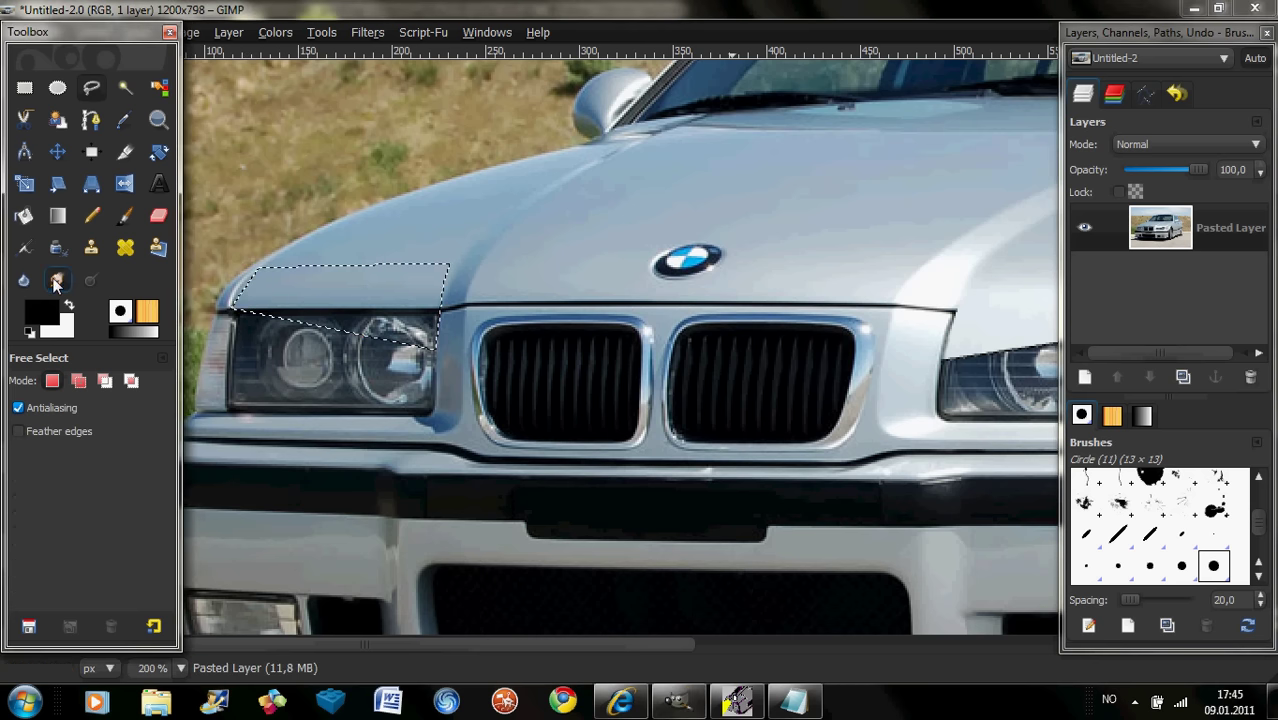
drag(424, 305, 430, 335)
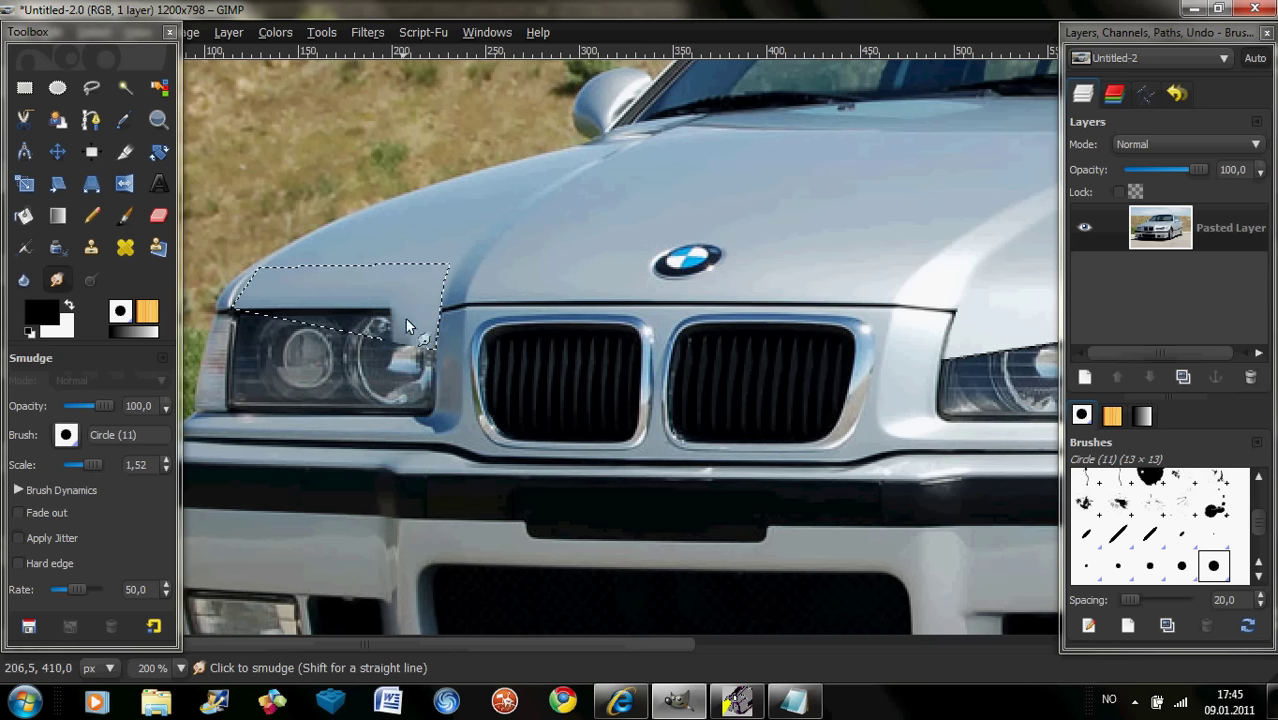
mouse_move(405, 319)
mouse_down()
mouse_move(408, 343)
mouse_move(360, 368)
mouse_up()
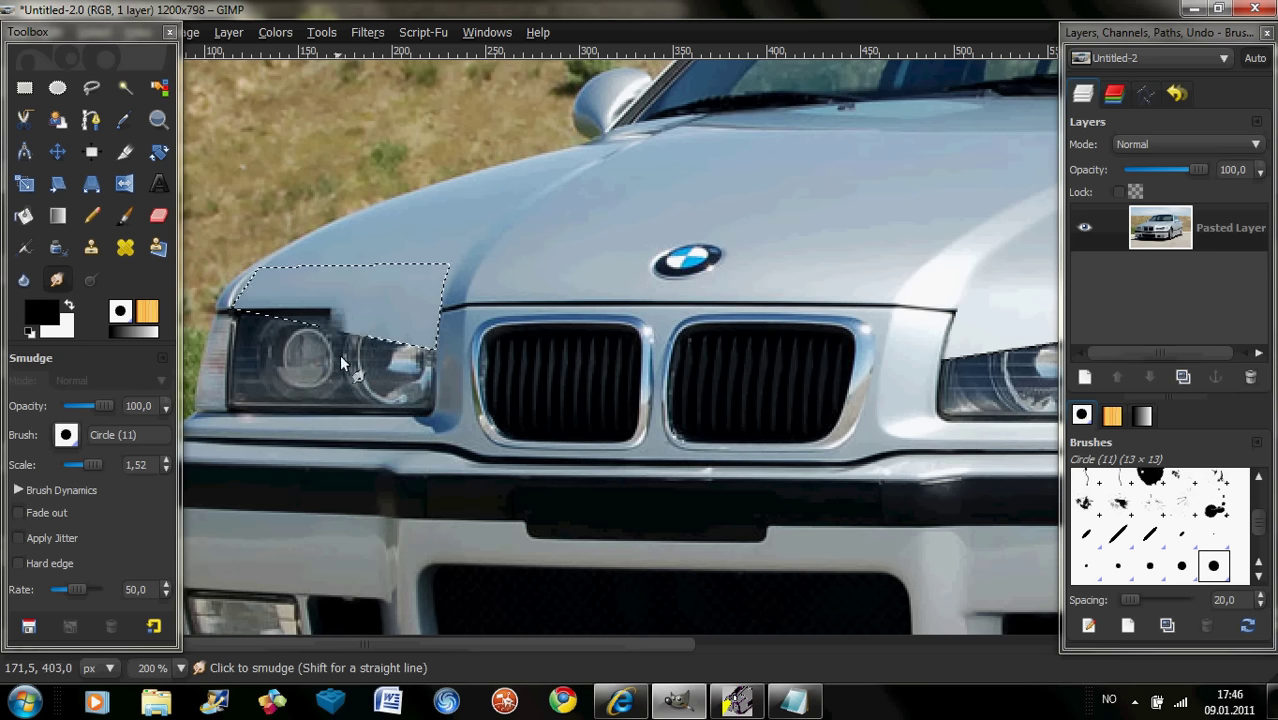
drag(352, 356, 316, 321)
mouse_move(340, 346)
mouse_down()
mouse_move(285, 308)
mouse_move(249, 334)
mouse_up()
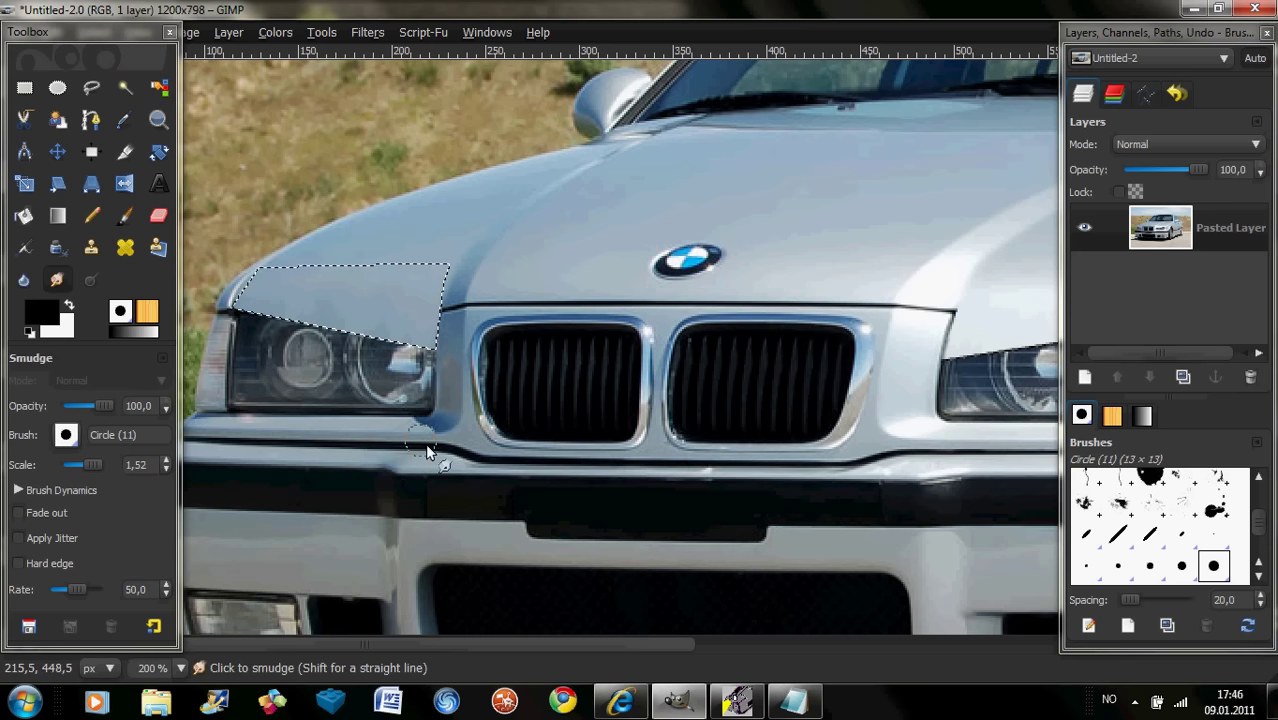
right_click(257, 309)
- Deselect, then paint a thin black line at brush scale 0.06 along the headlight's lowered top
click(428, 378)
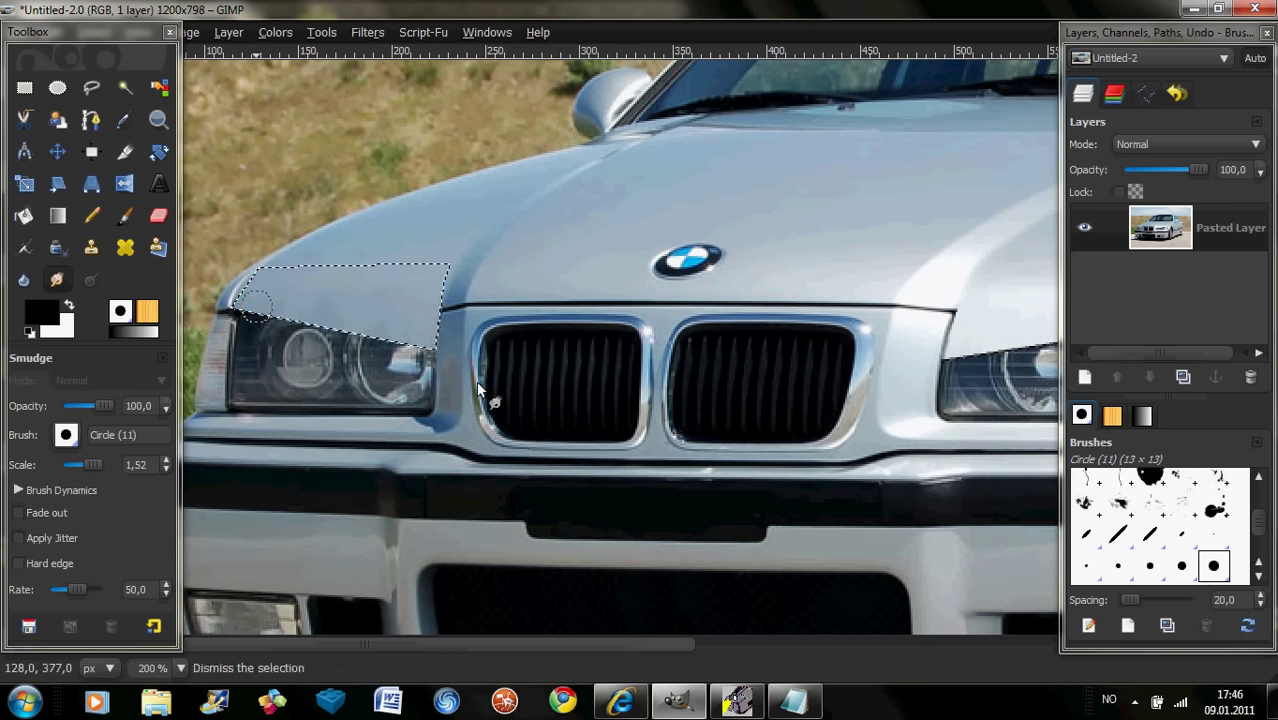
click(119, 219)
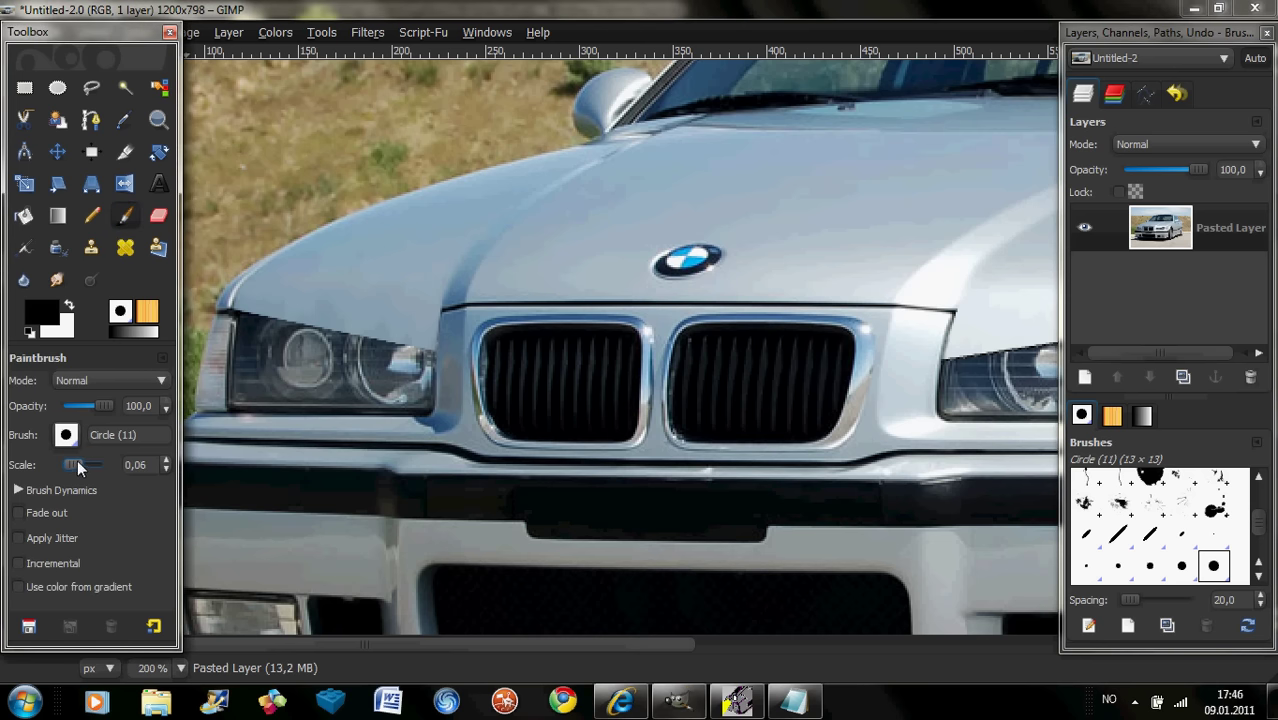
click(233, 308)
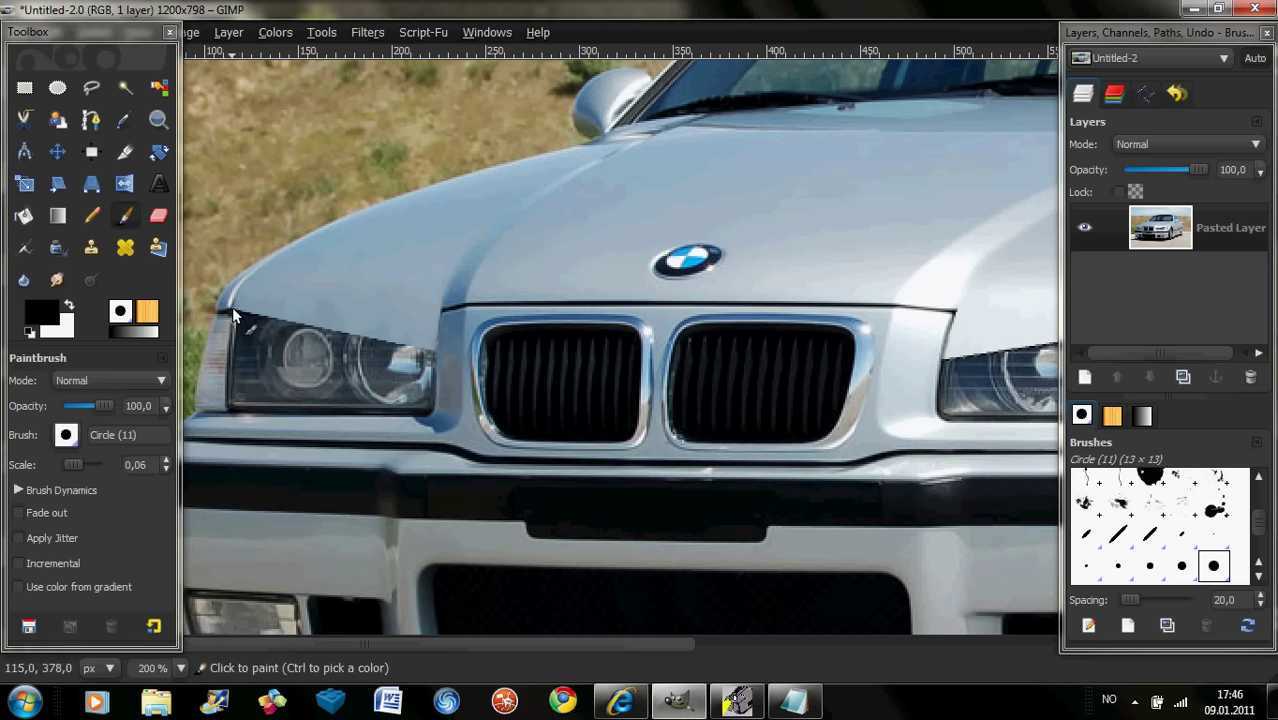
click(432, 350)
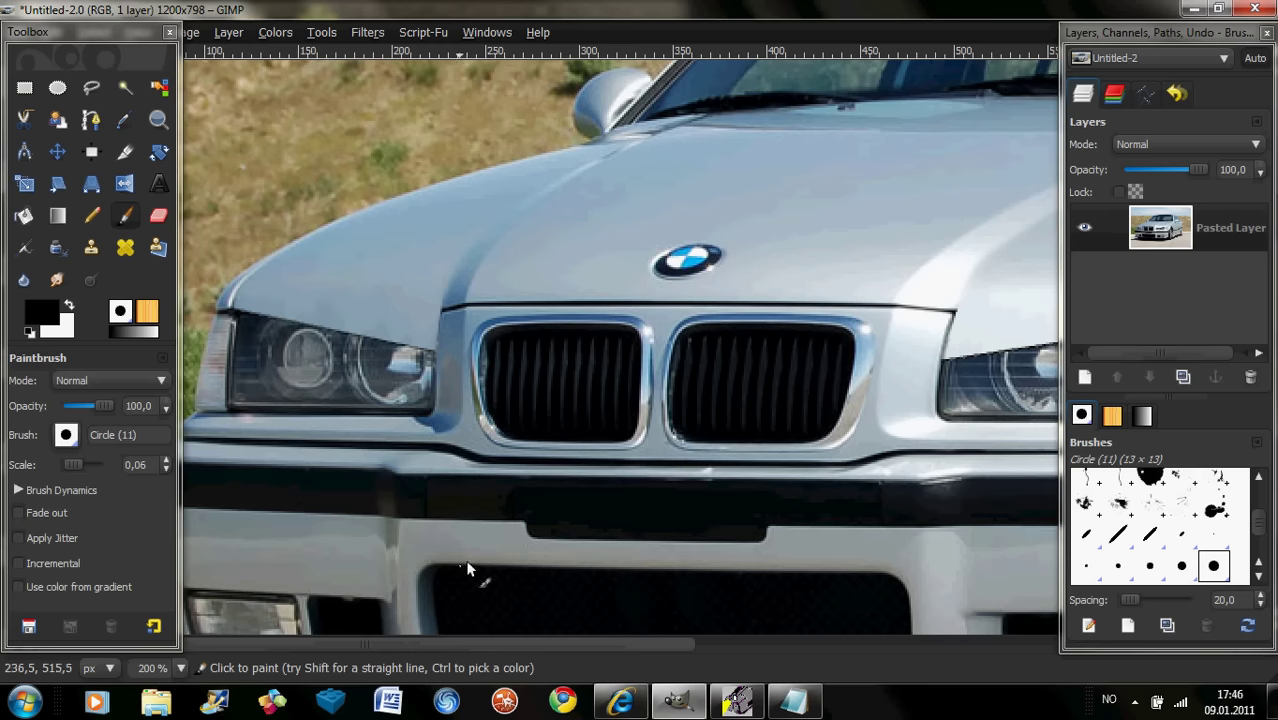
scroll(574, 450, down, 5)
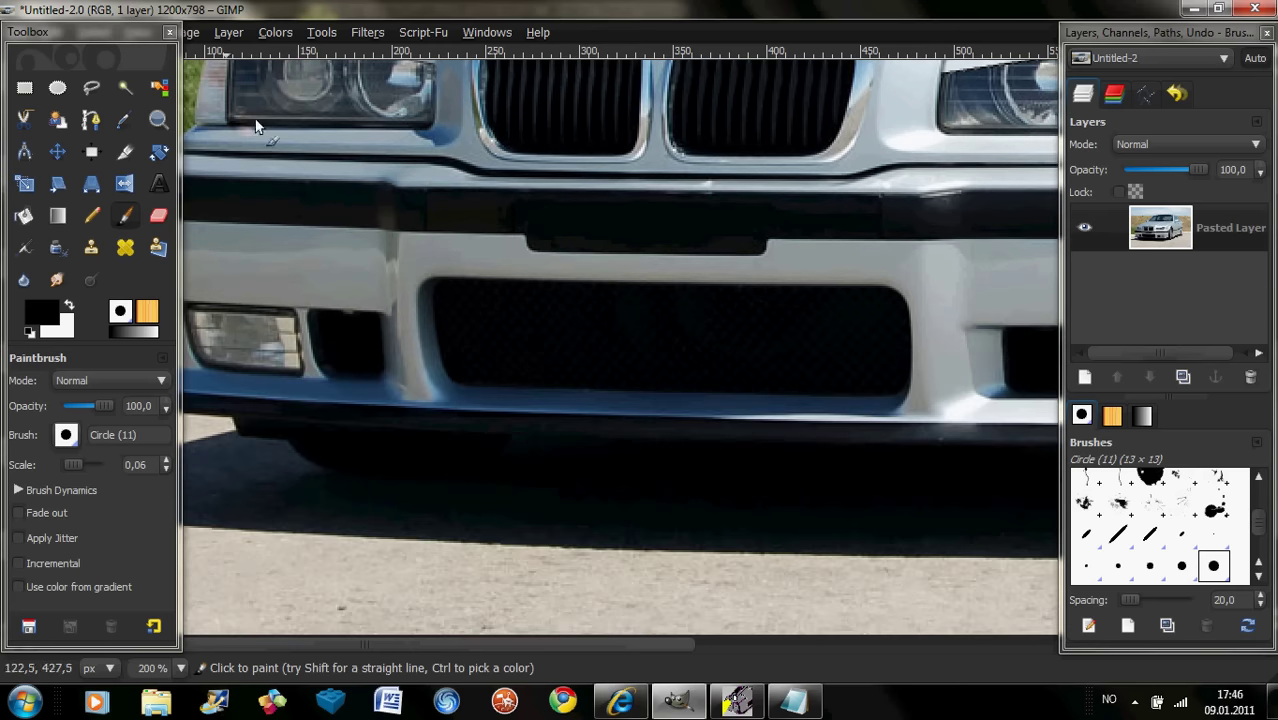
- Start a free-select outline along the front bumper's top edge to its upper-left corner
click(88, 90)
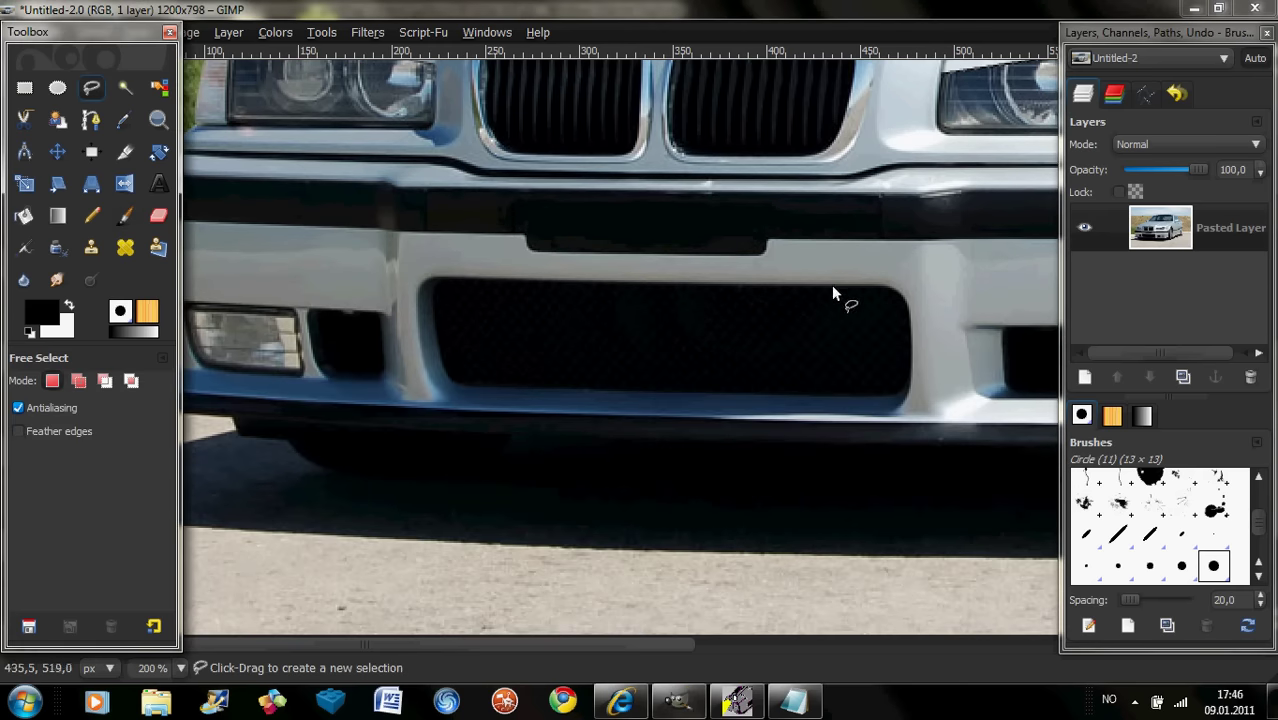
click(858, 183)
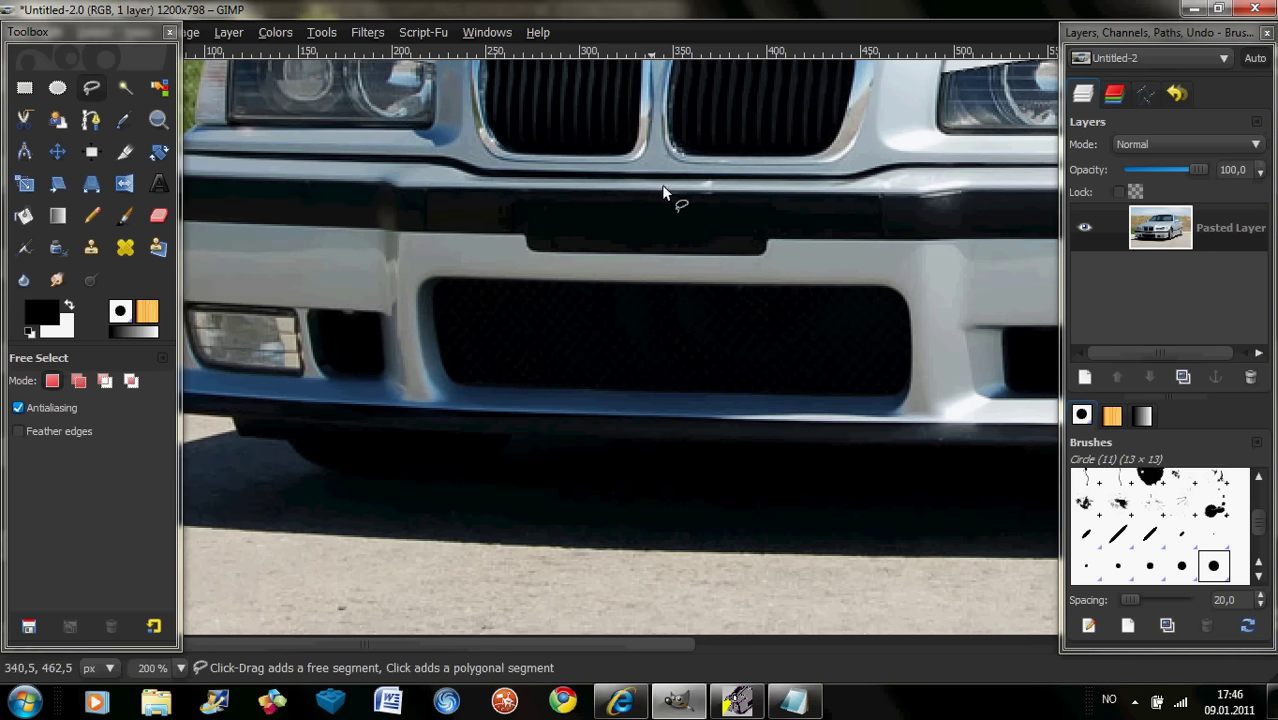
click(593, 181)
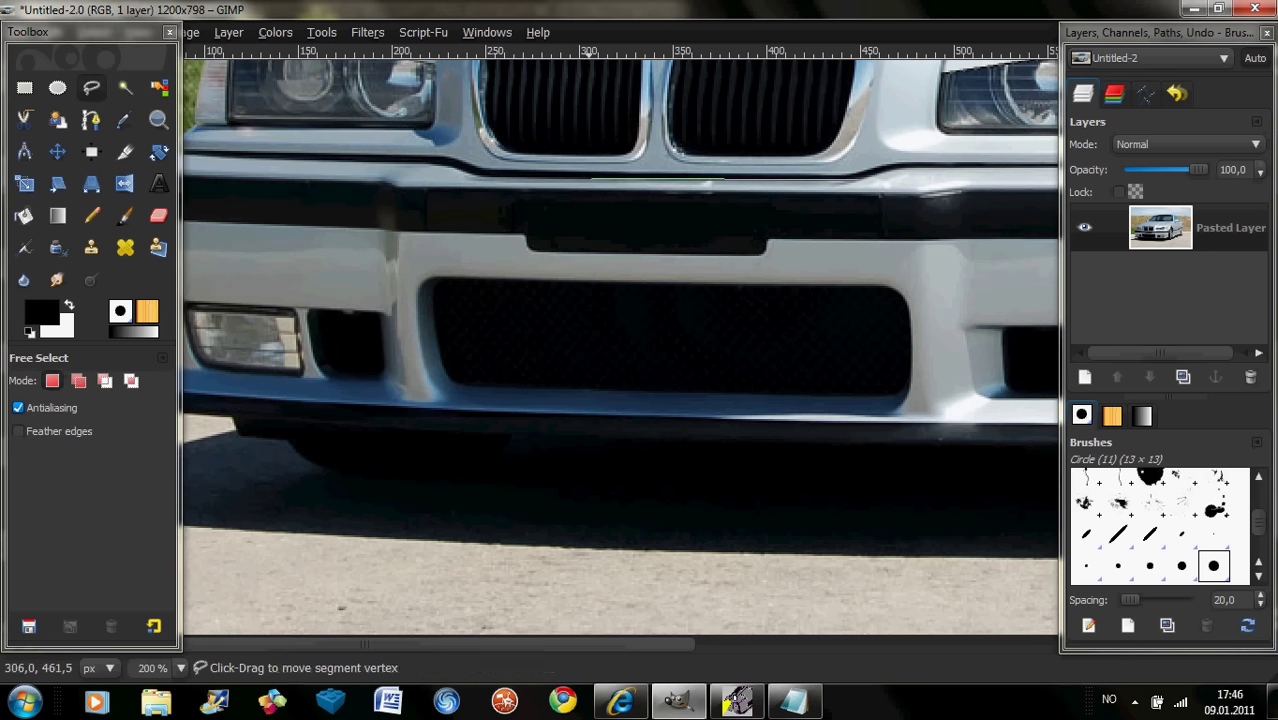
click(483, 177)
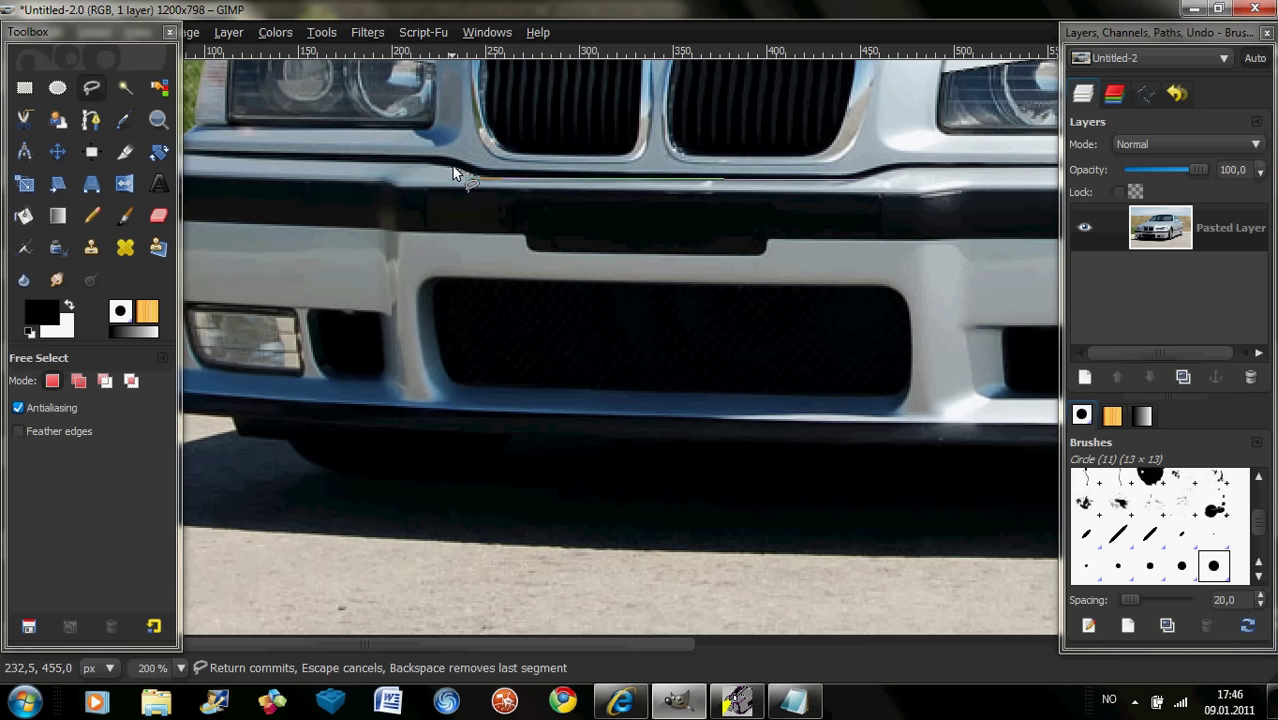
click(452, 168)
click(270, 158)
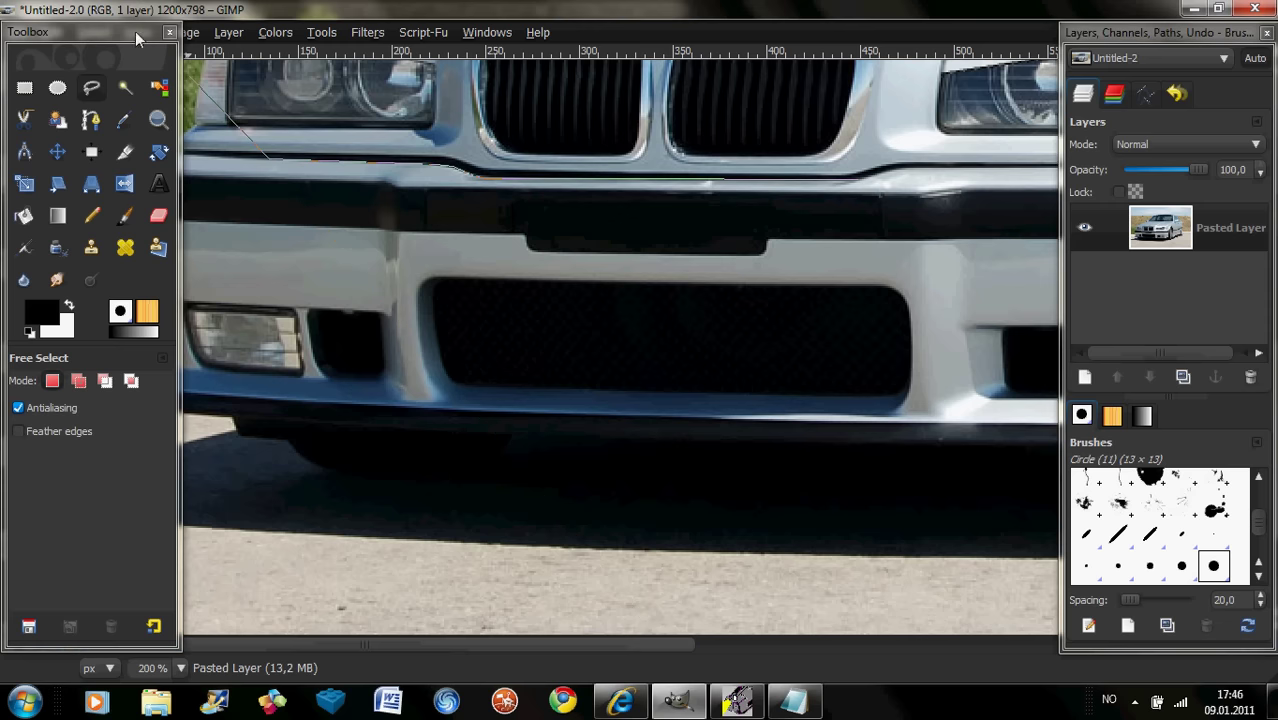
drag(99, 36, 749, 111)
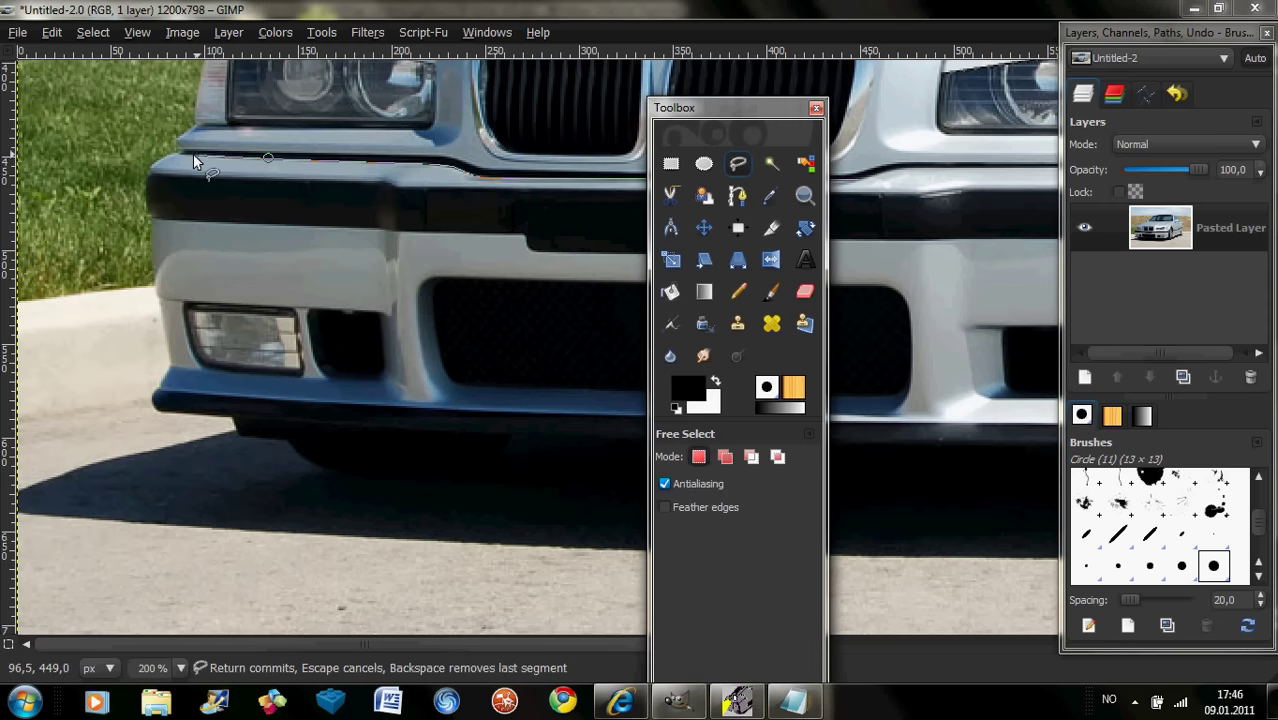
click(197, 155)
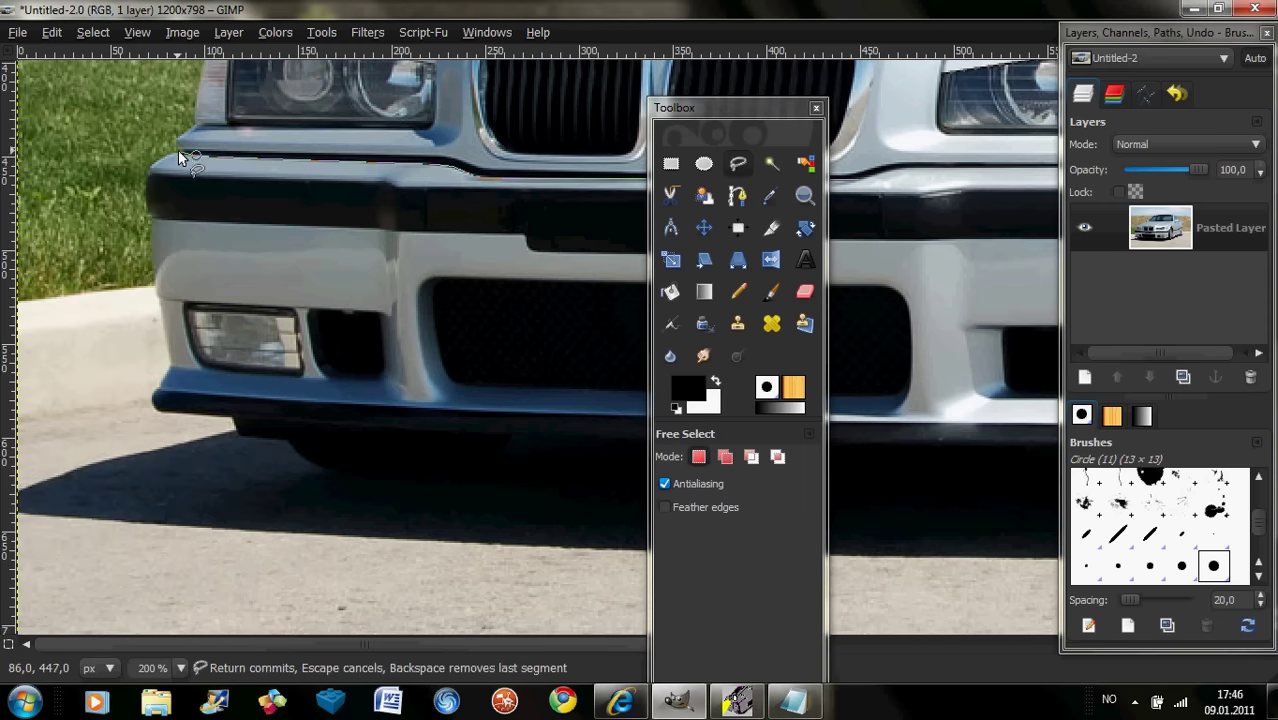
click(175, 150)
click(161, 157)
- Continue the outline down the bumper's left side and along a lowered bottom edge past the right fog light
click(148, 172)
click(146, 198)
click(149, 214)
click(149, 240)
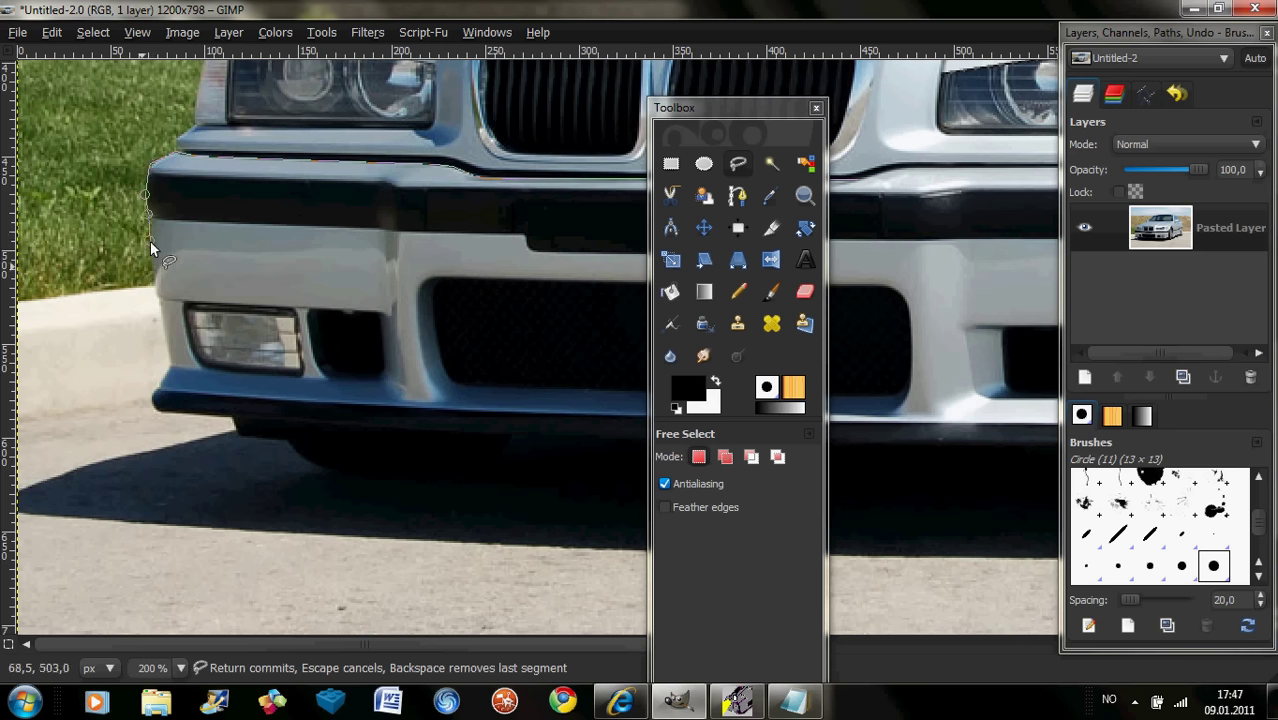
click(156, 292)
click(168, 360)
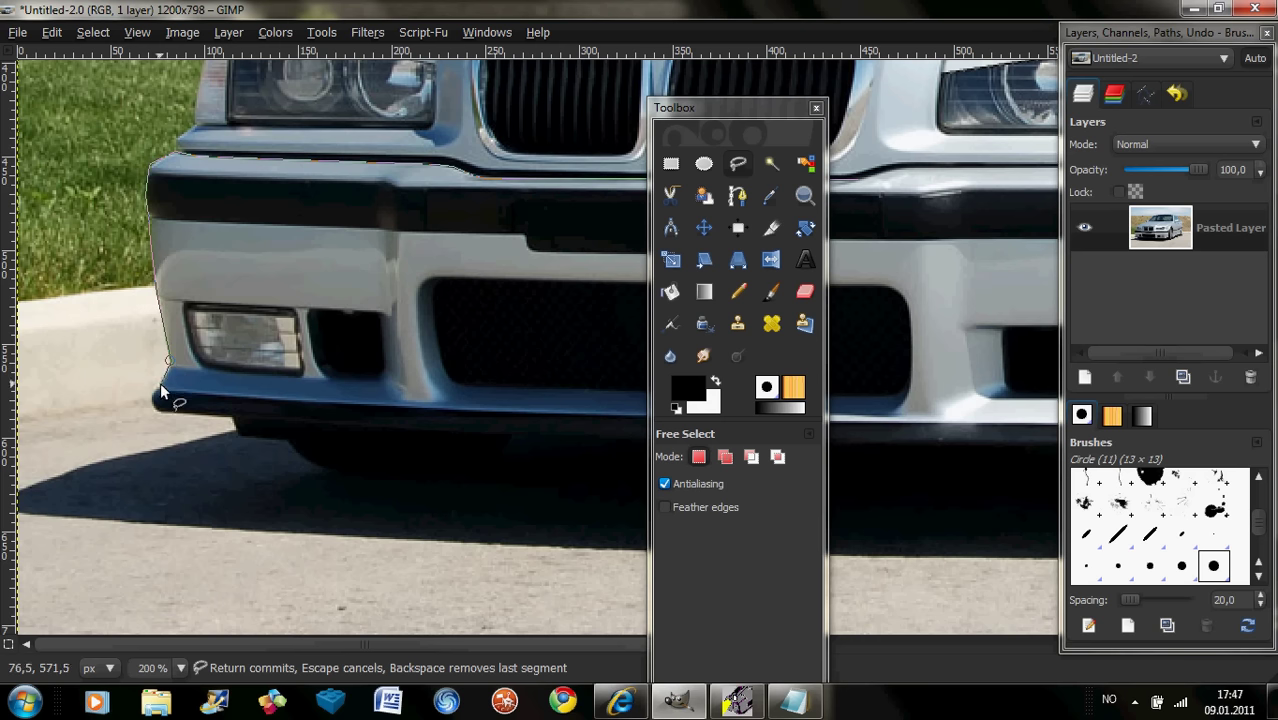
click(158, 383)
click(154, 405)
key(Escape)
click(233, 419)
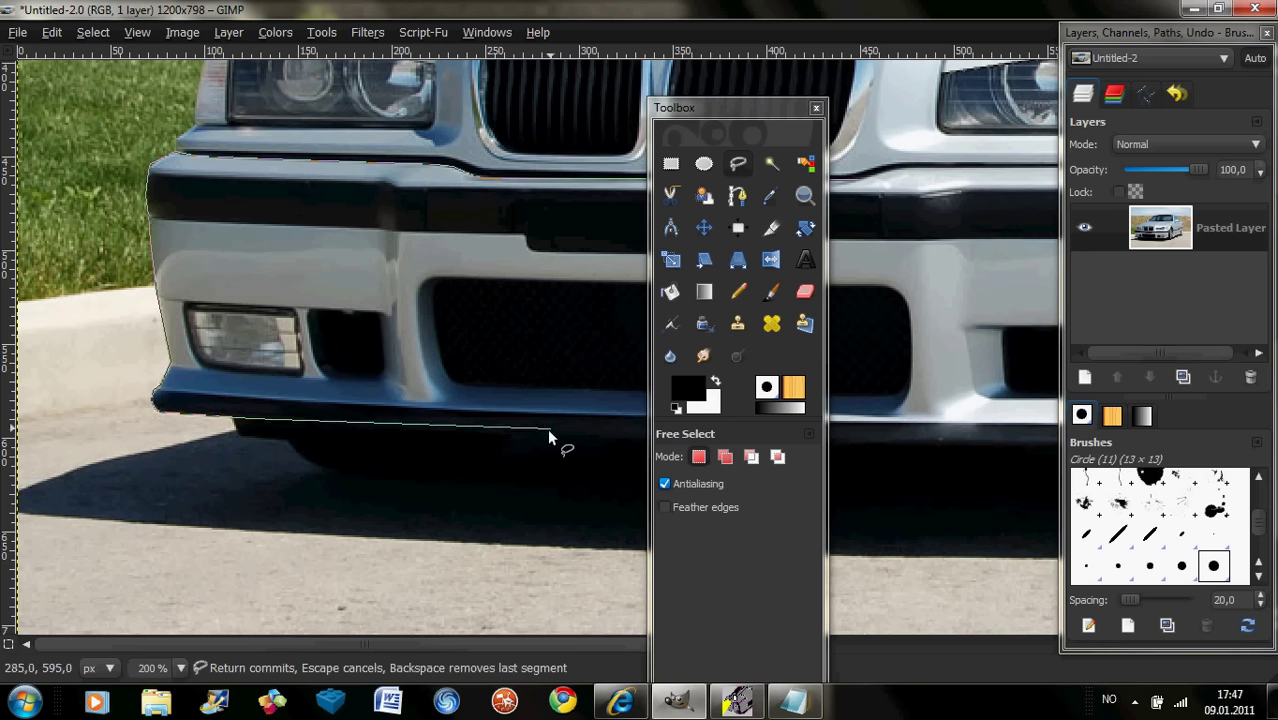
click(545, 438)
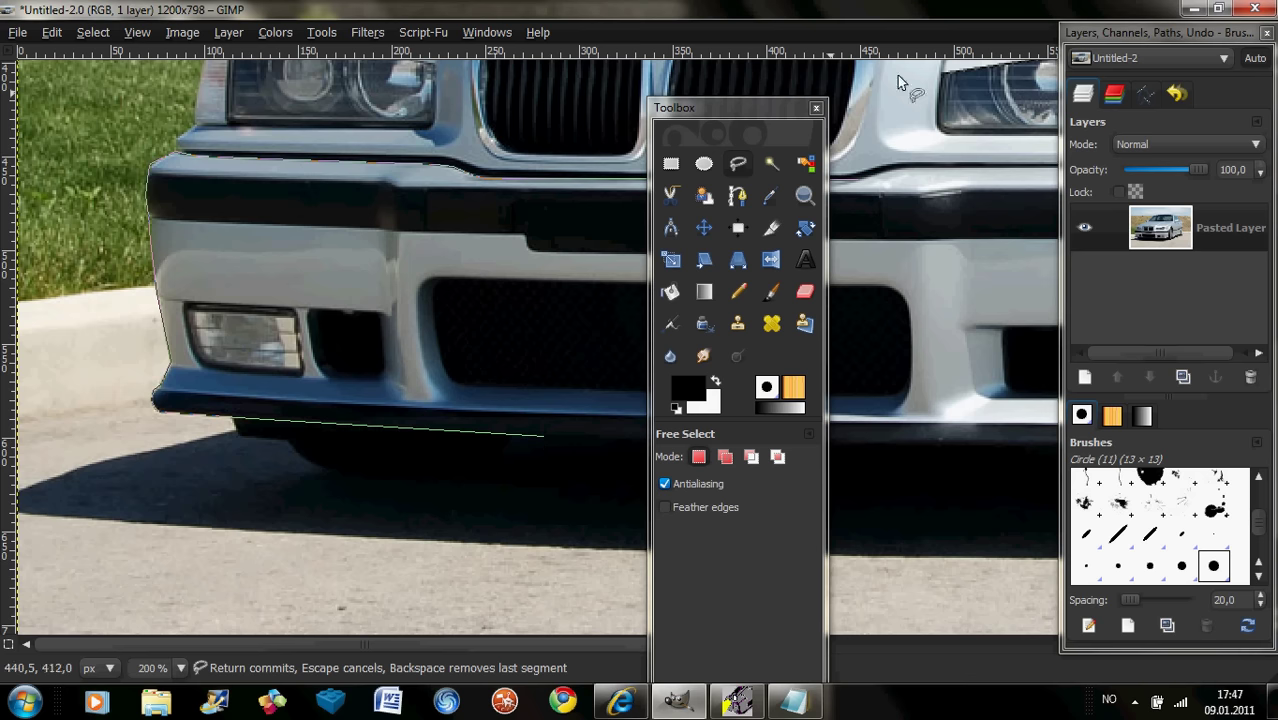
drag(745, 108, 109, 32)
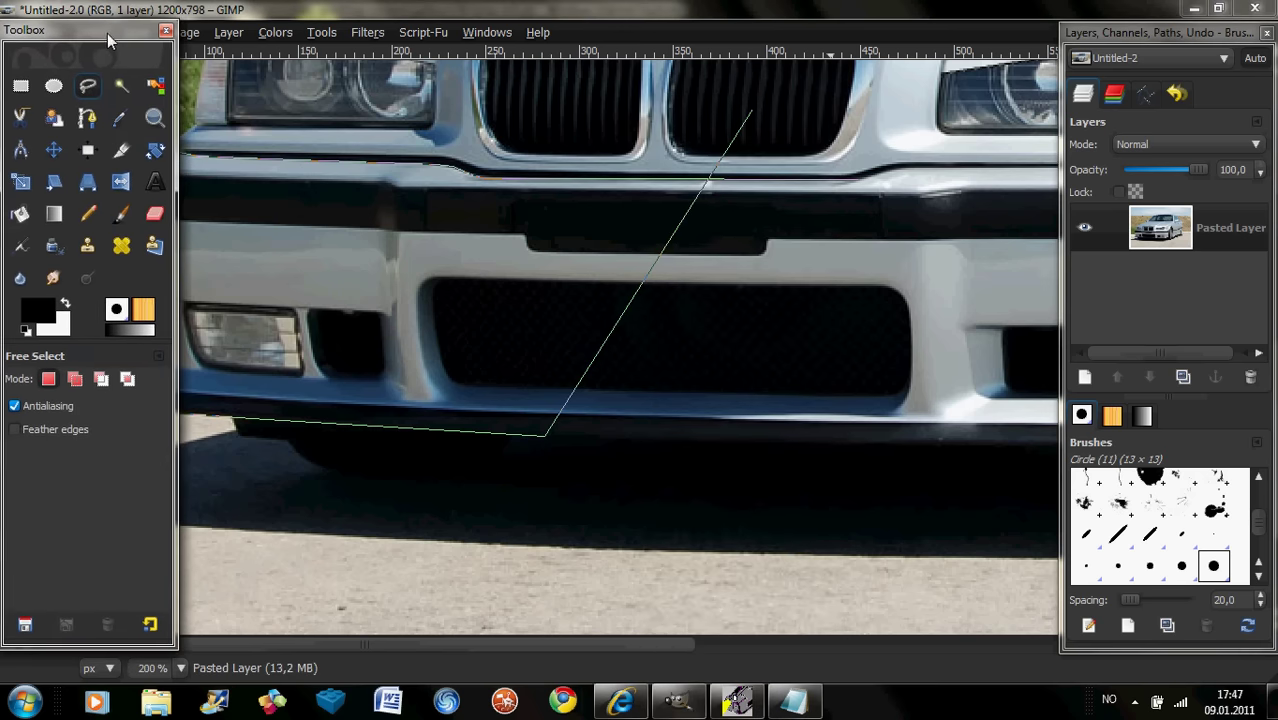
click(897, 443)
- Trace the bumper's right edge and top, closing the outline into a selection
drag(548, 640, 878, 594)
click(662, 449)
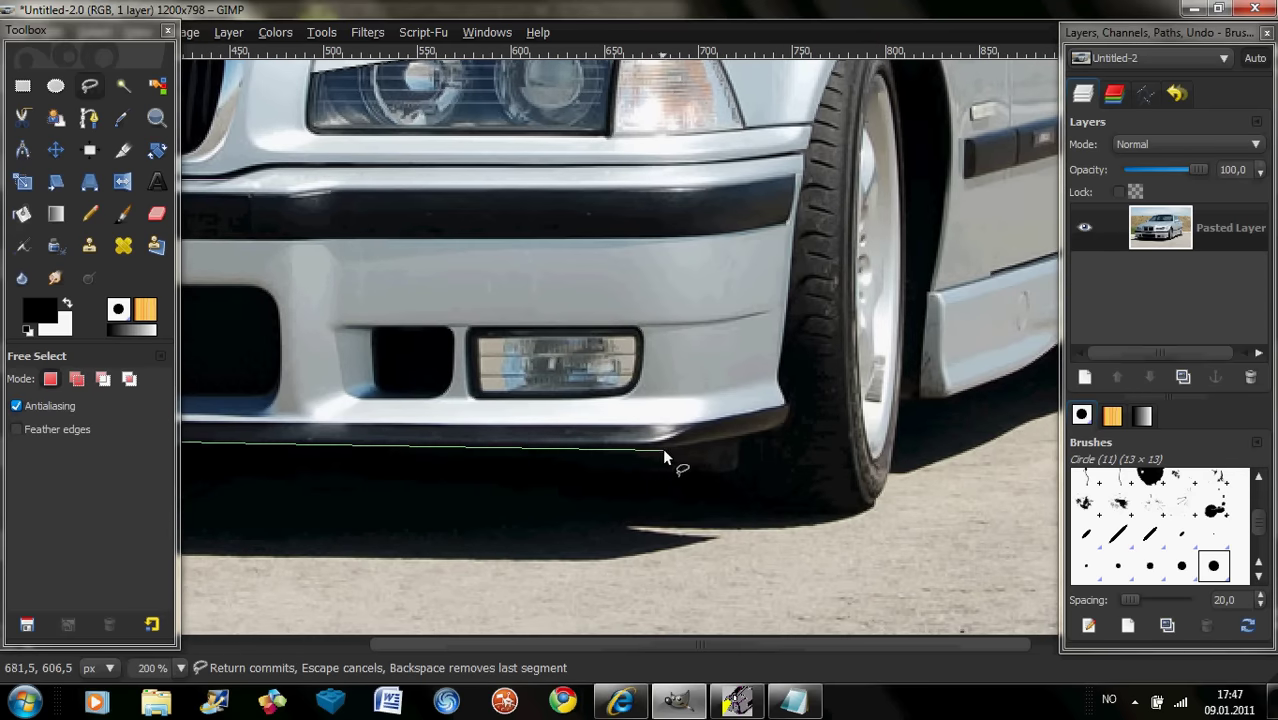
click(783, 429)
click(787, 416)
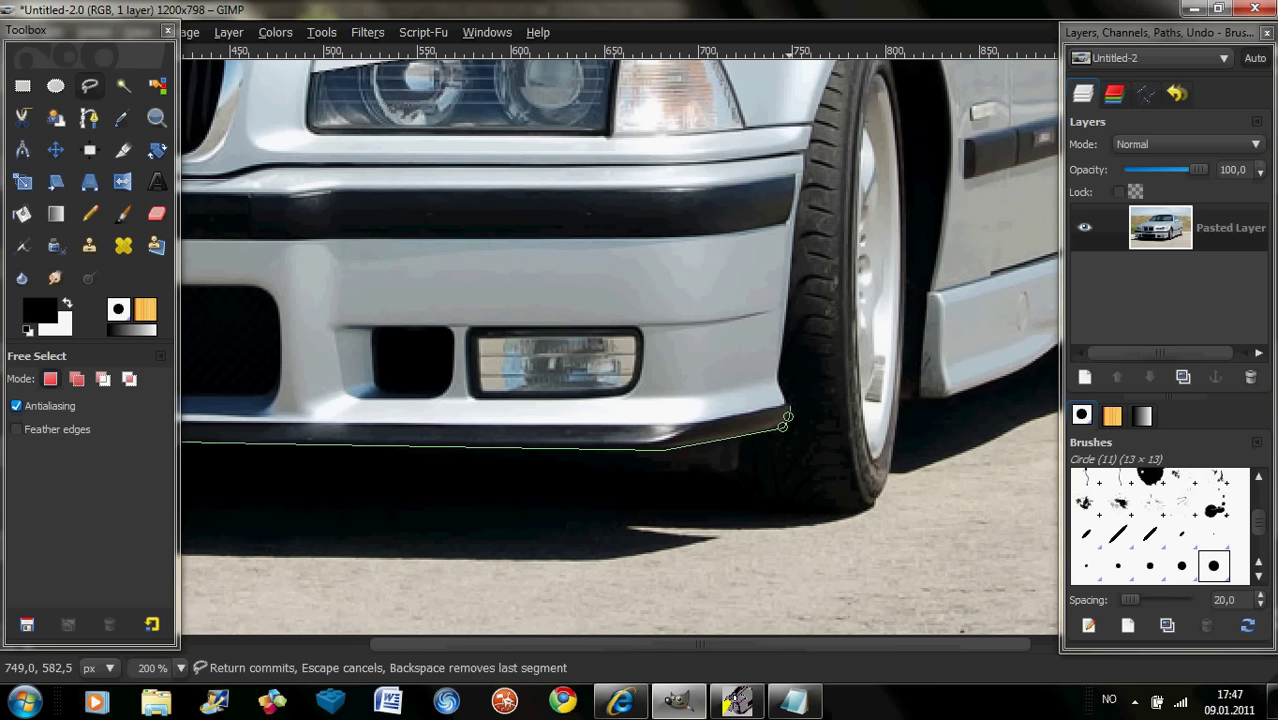
click(776, 378)
click(791, 252)
click(801, 175)
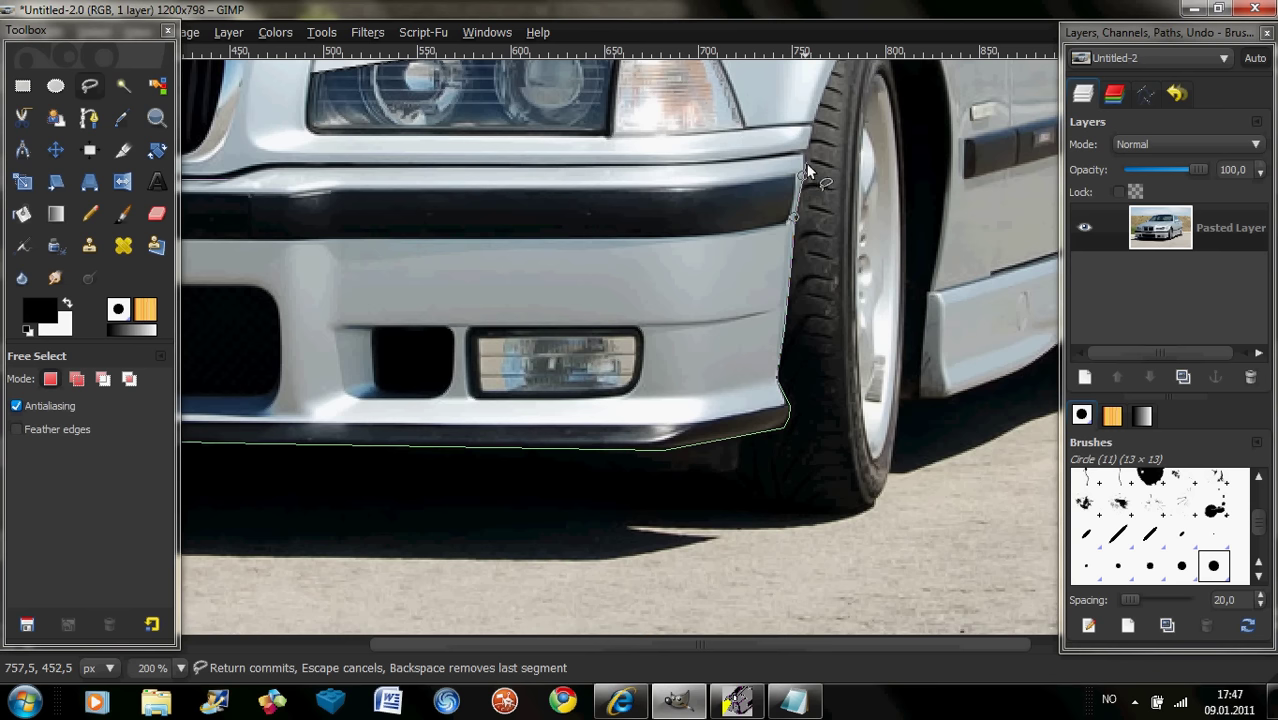
click(764, 157)
click(720, 164)
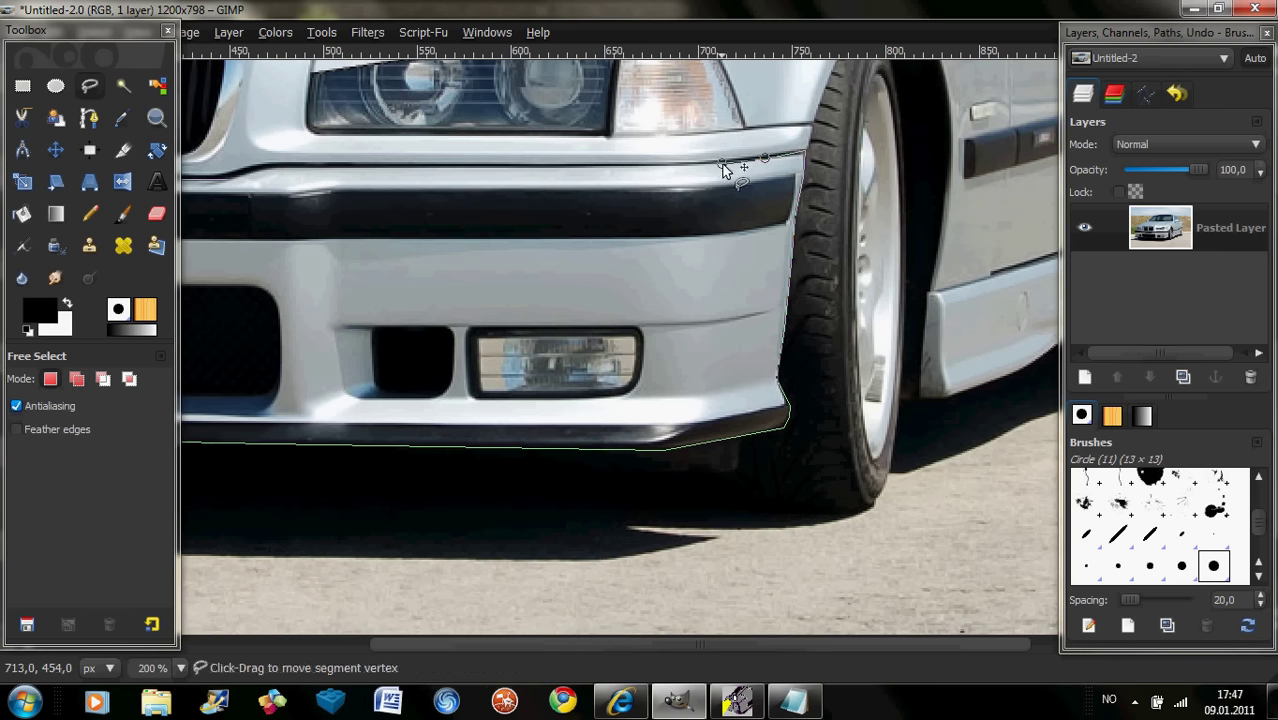
click(656, 169)
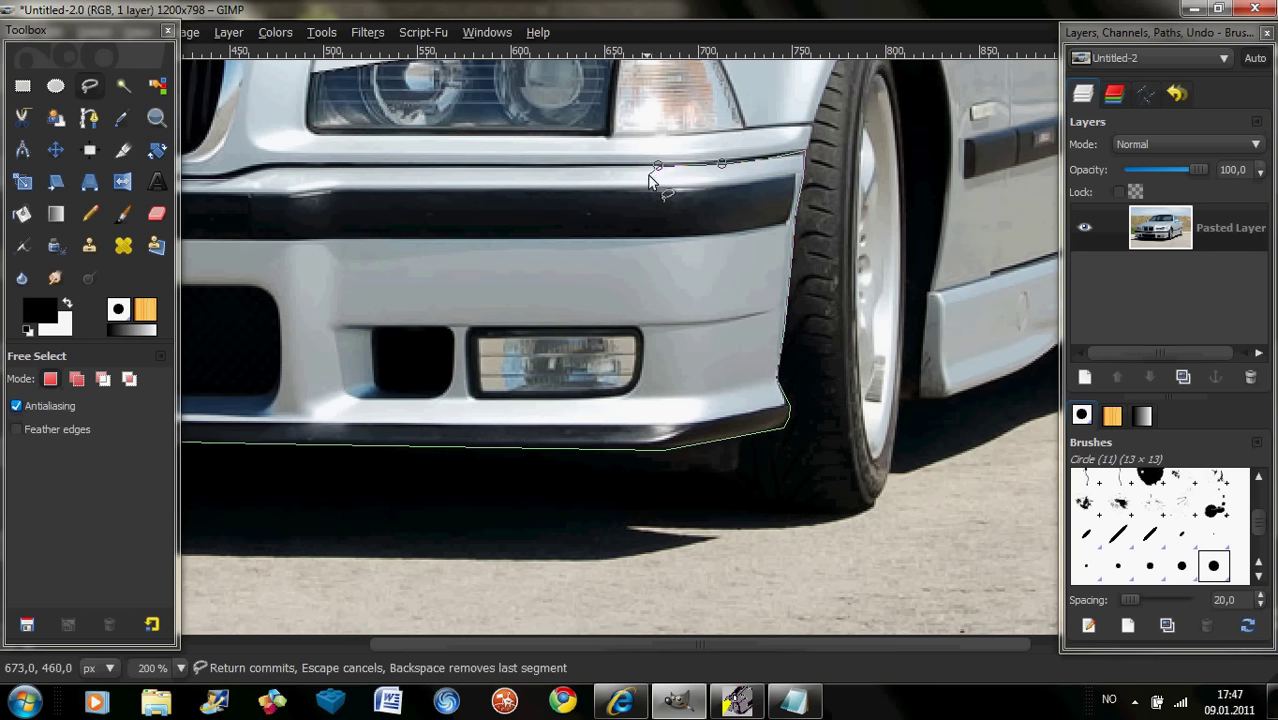
click(524, 168)
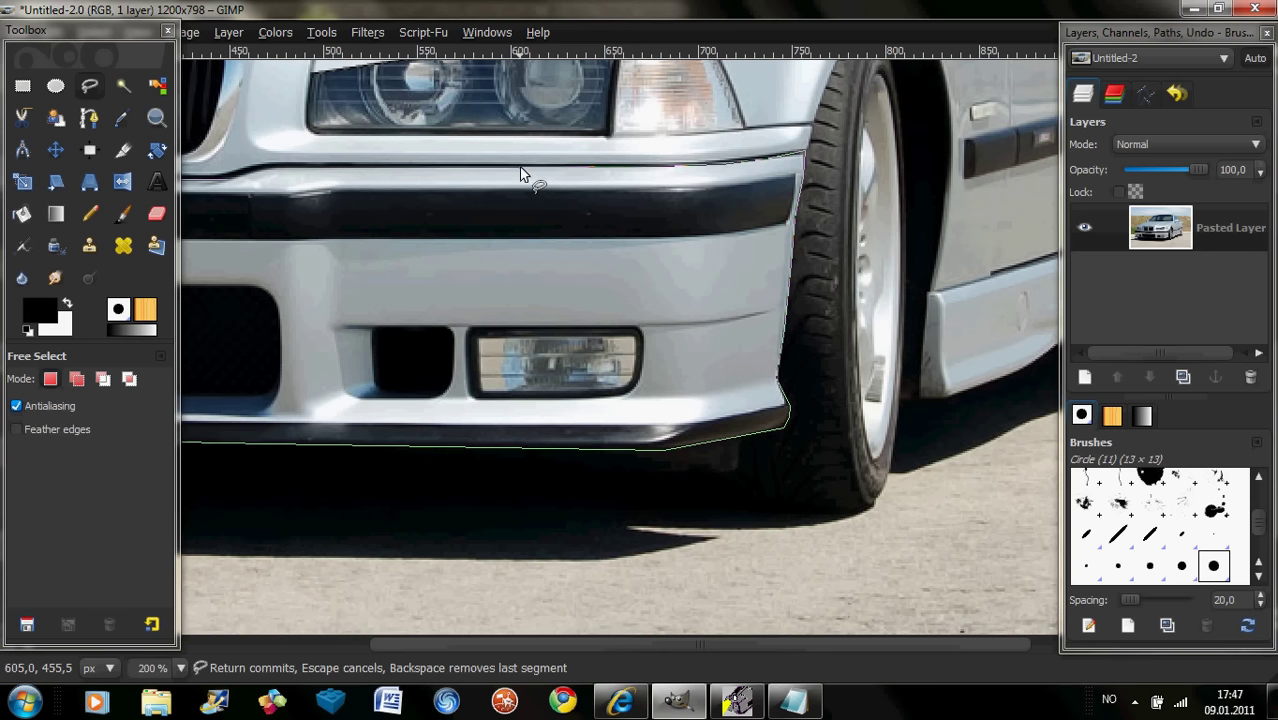
click(312, 165)
click(230, 185)
- Set the view zoom back to 100% to see the whole car
drag(675, 636, 320, 645)
click(181, 668)
click(152, 543)
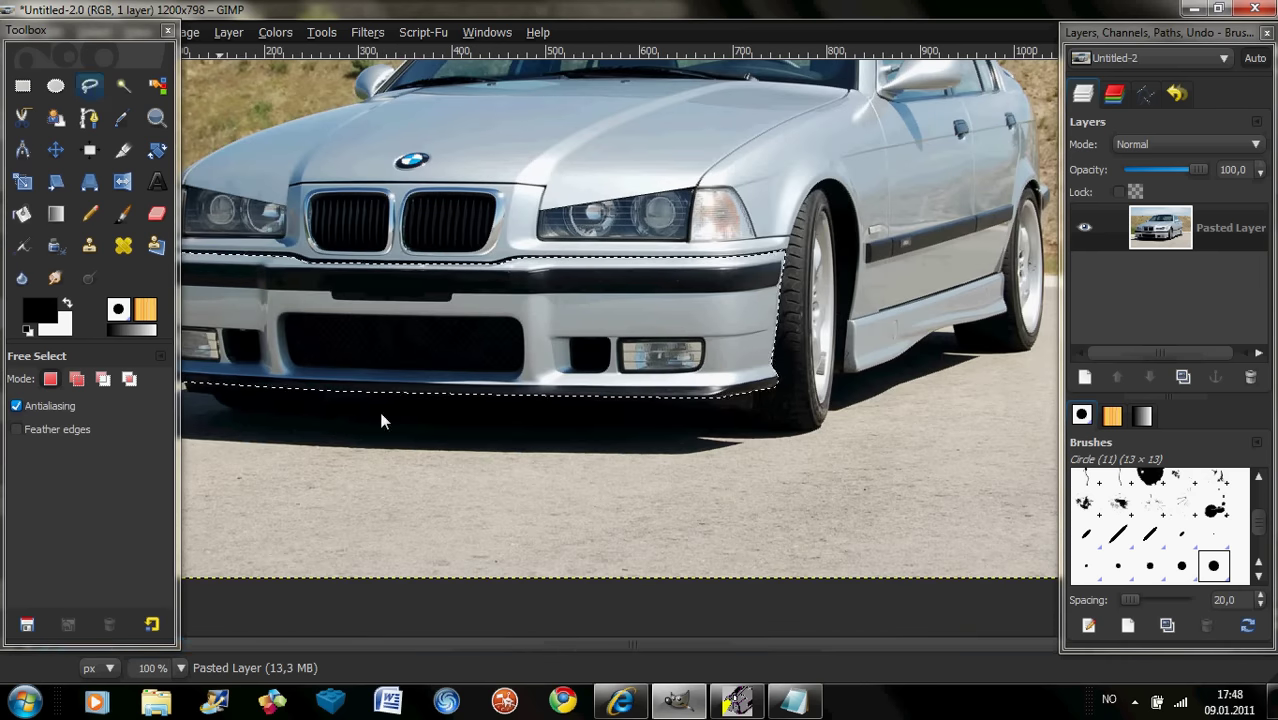
- Copy the selected front bumper and paste it back as a floating selection
mouse_move(98, 34)
mouse_down()
mouse_move(930, 62)
mouse_move(962, 50)
mouse_up()
right_click(547, 299)
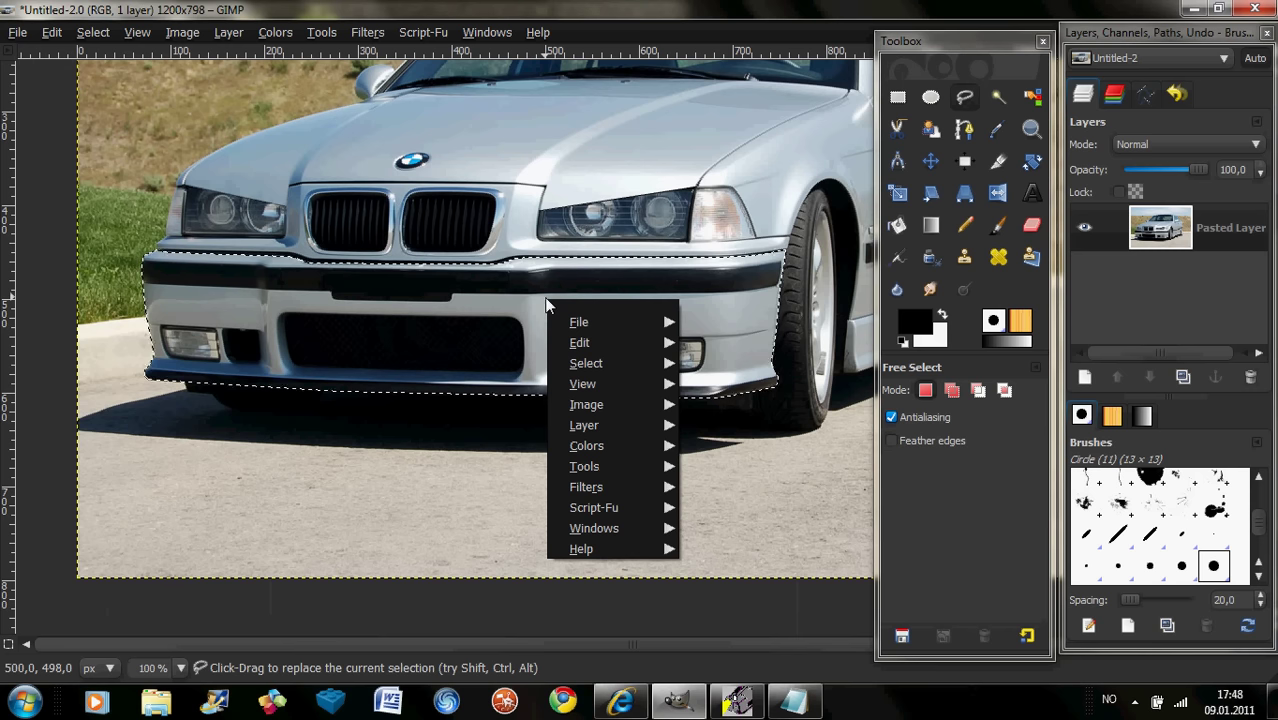
click(720, 376)
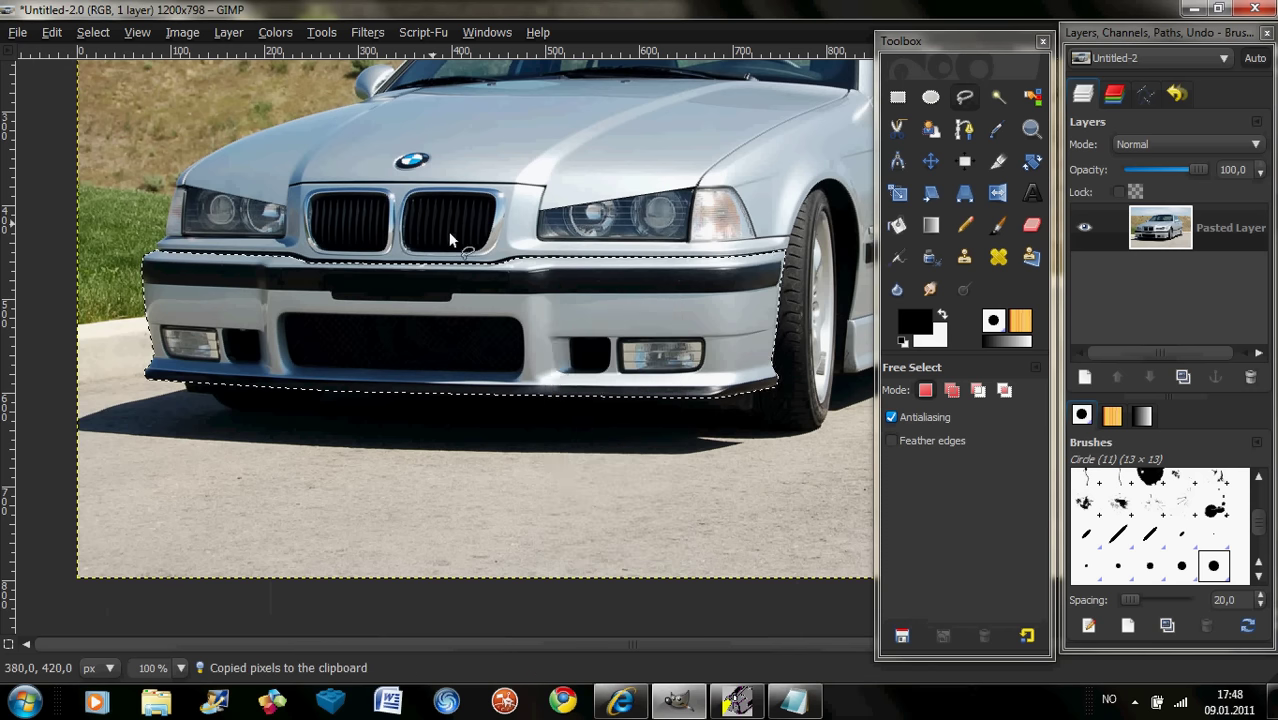
right_click(435, 240)
click(640, 416)
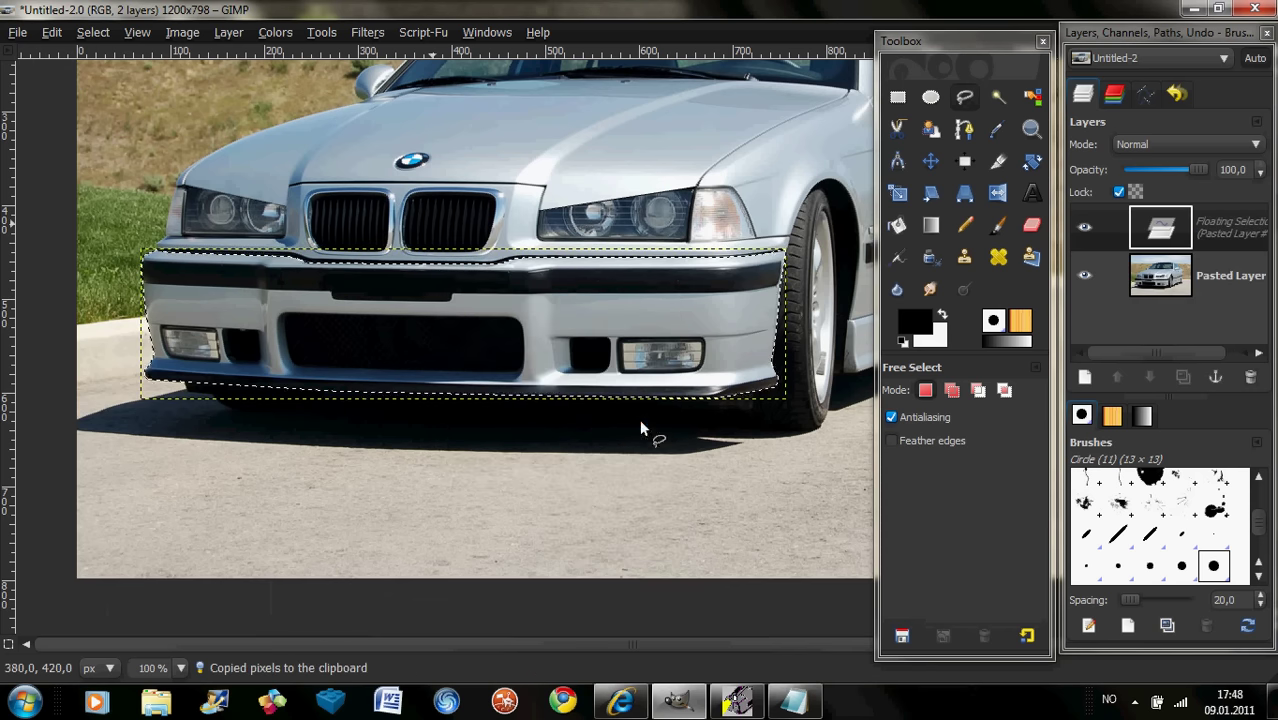
click(1084, 226)
click(897, 193)
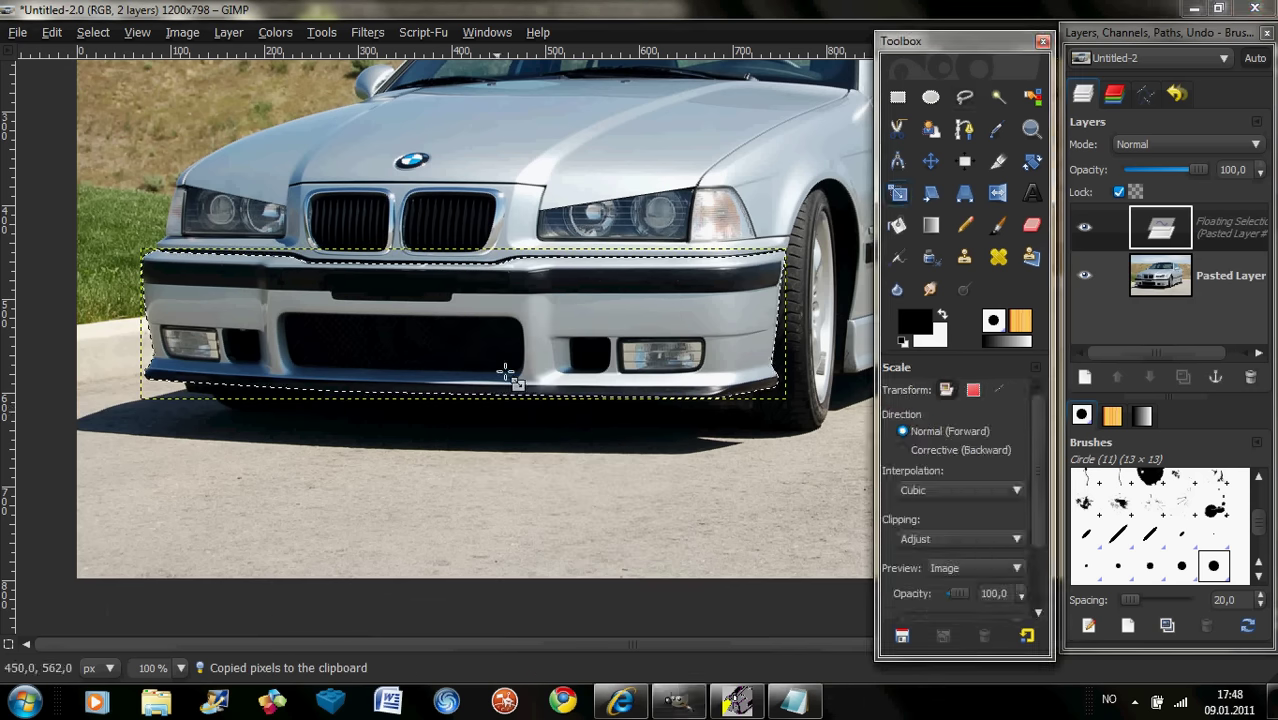
- Make the pasted bumper its own layer and scale it to 684×206 pixels
key(ctrl+shift+n)
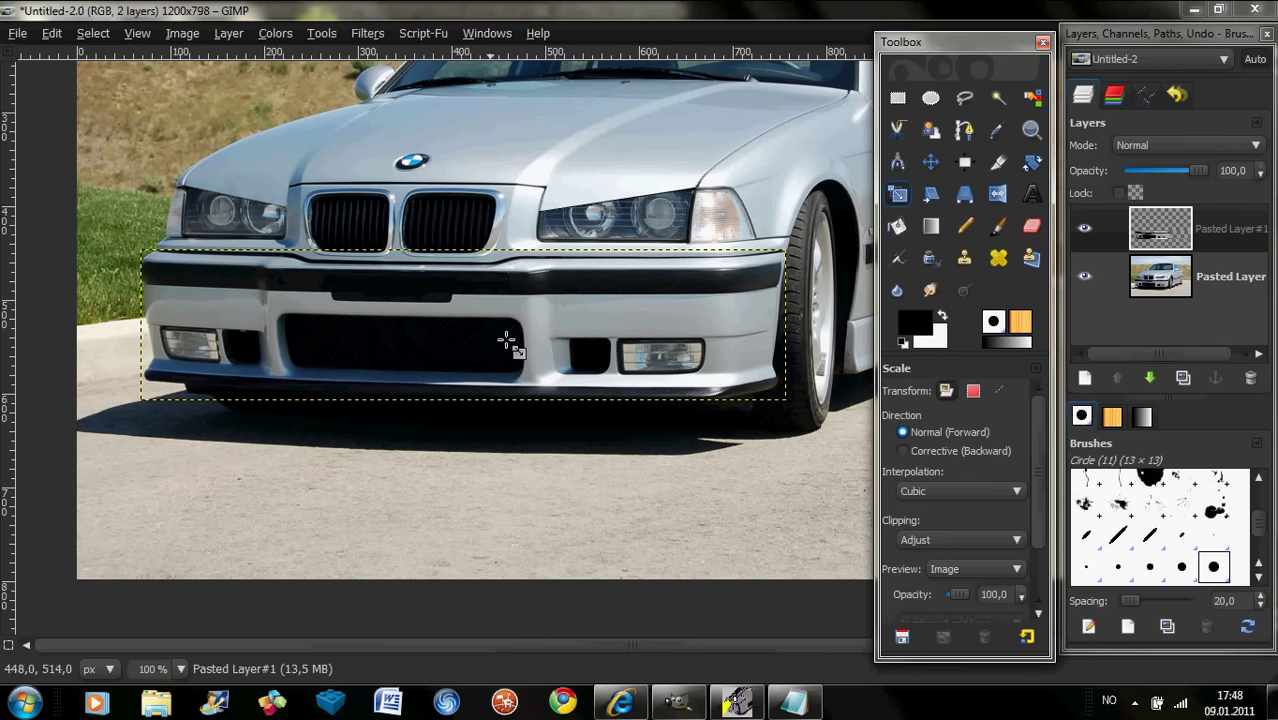
click(480, 322)
drag(478, 418, 466, 446)
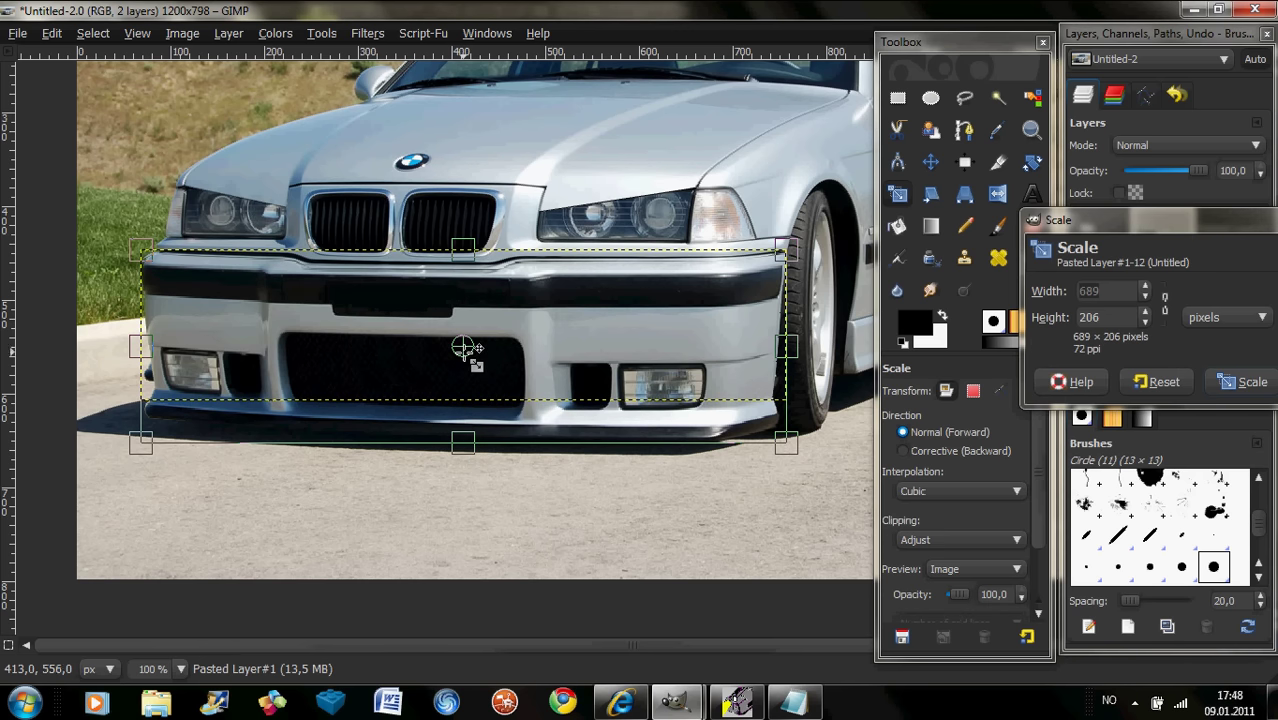
drag(465, 354, 465, 342)
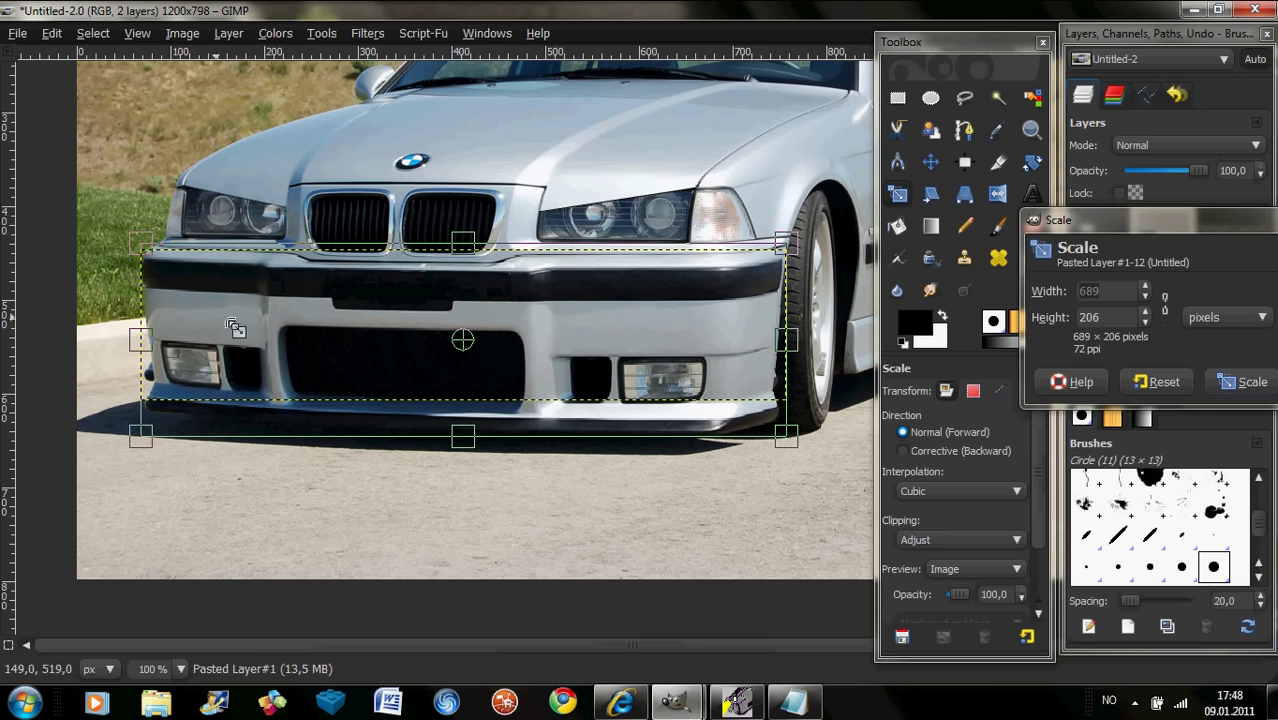
drag(141, 341, 126, 341)
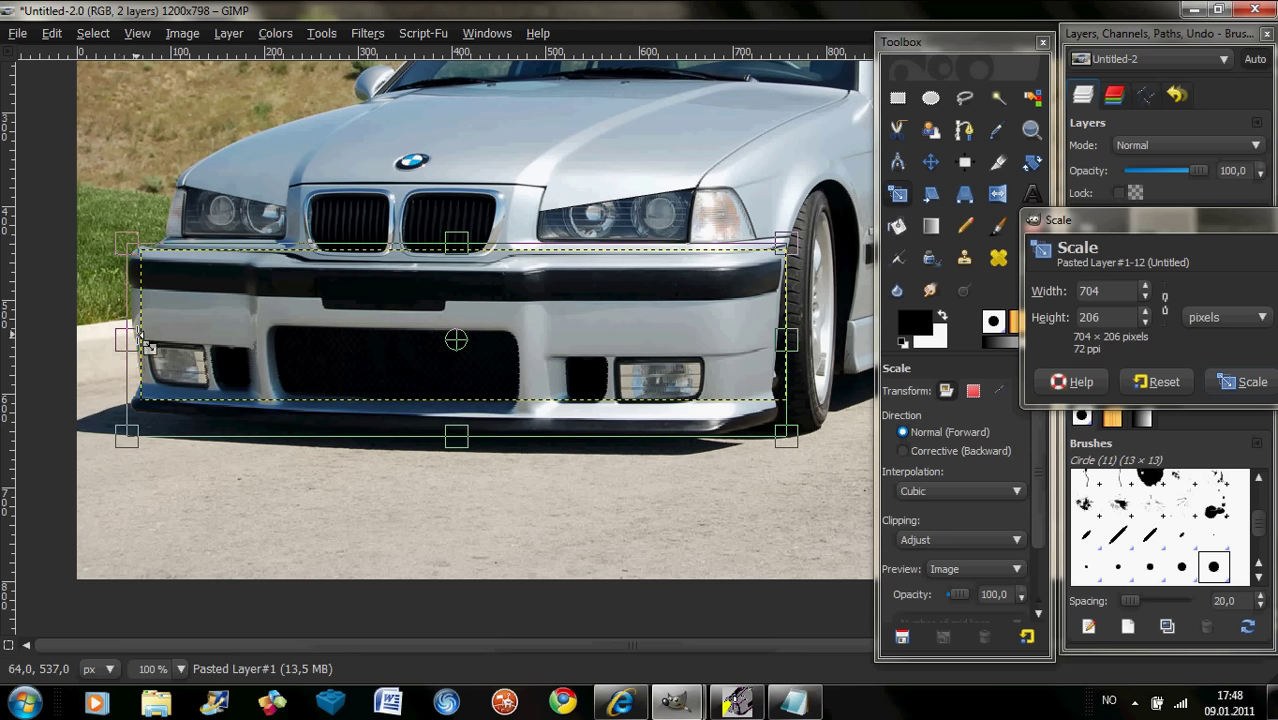
drag(127, 340, 147, 341)
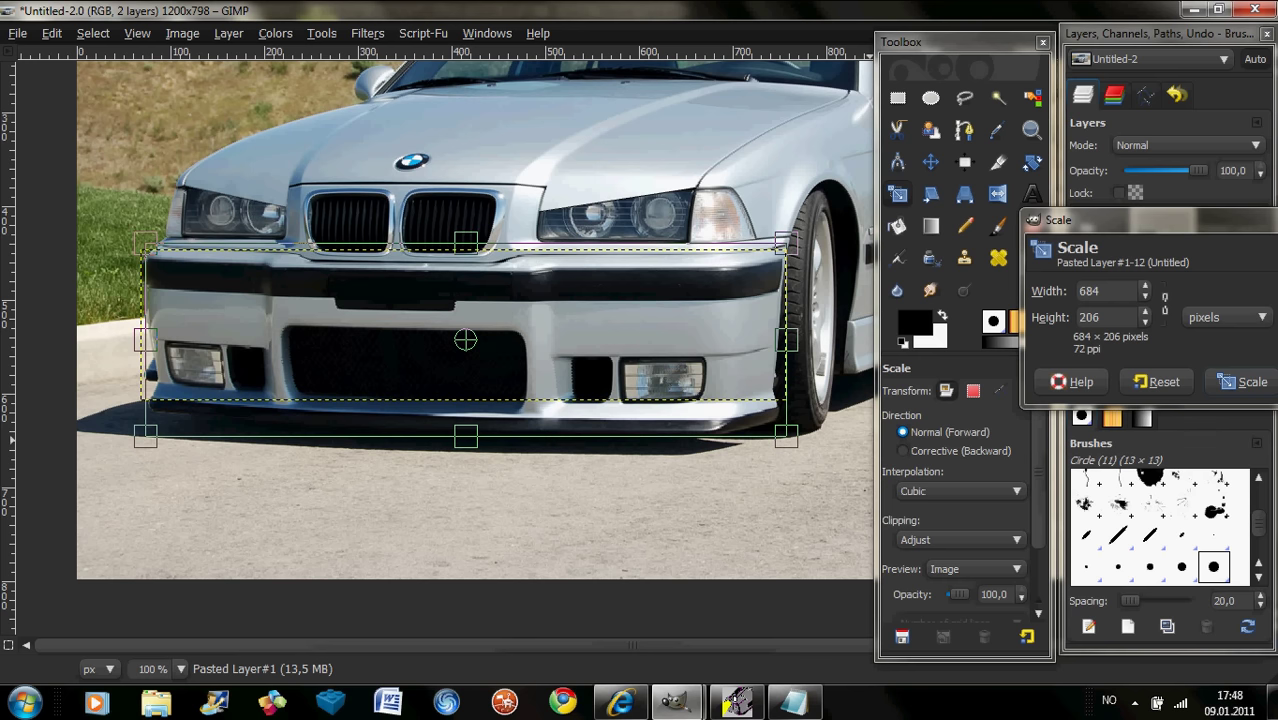
click(1245, 386)
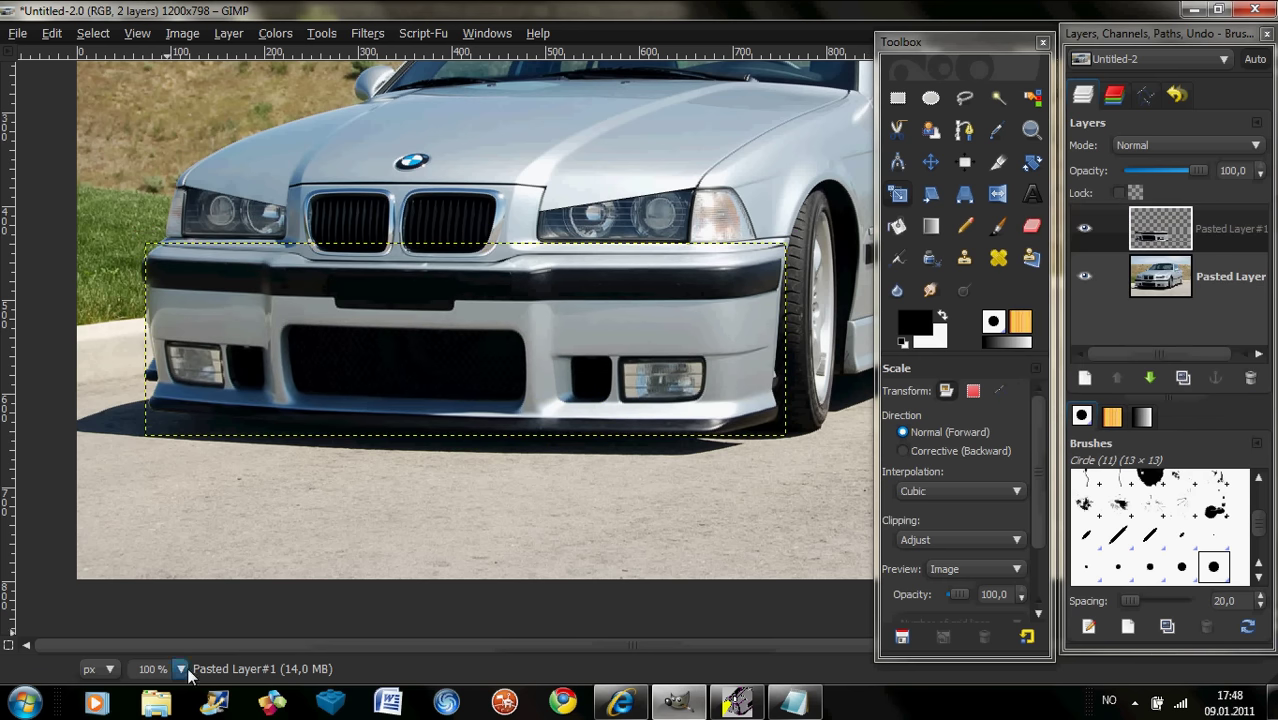
- Merge the bumper layer down into the car photo
right_click(1190, 228)
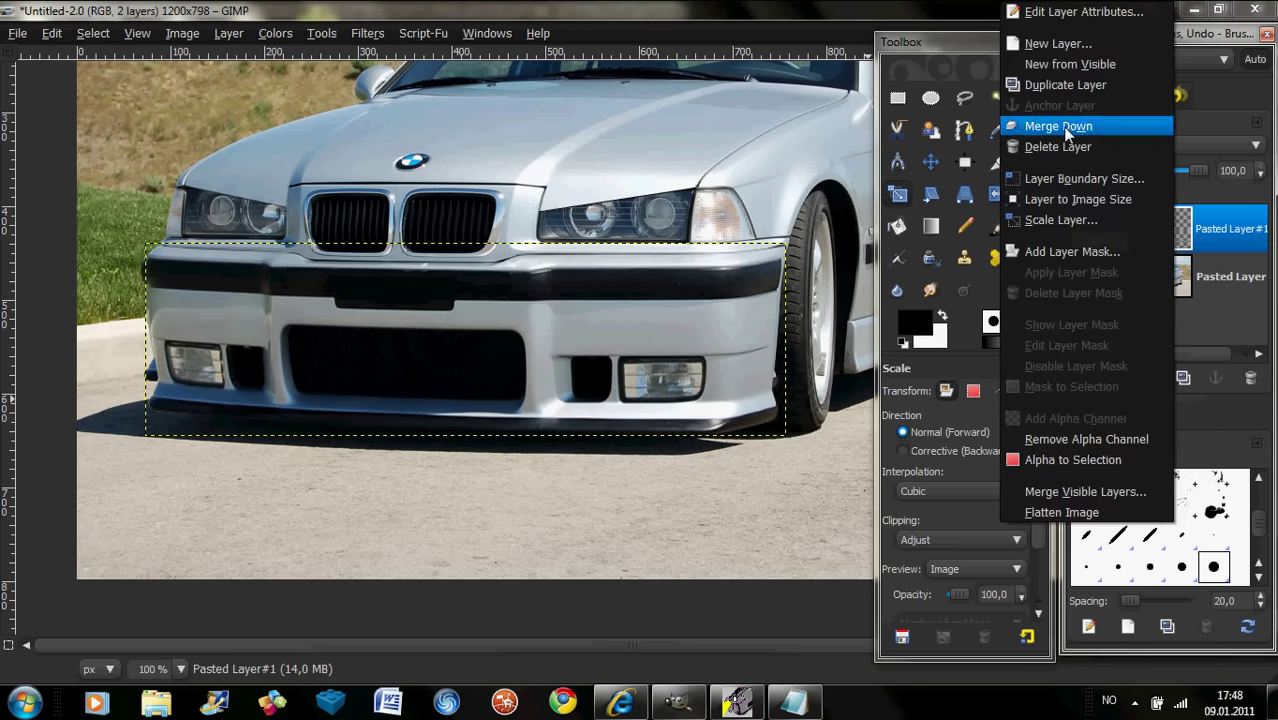
click(1066, 133)
drag(918, 46, 46, 37)
- Zoom to 200% and lasso the light patch where the bumper meets the front tyre
click(180, 668)
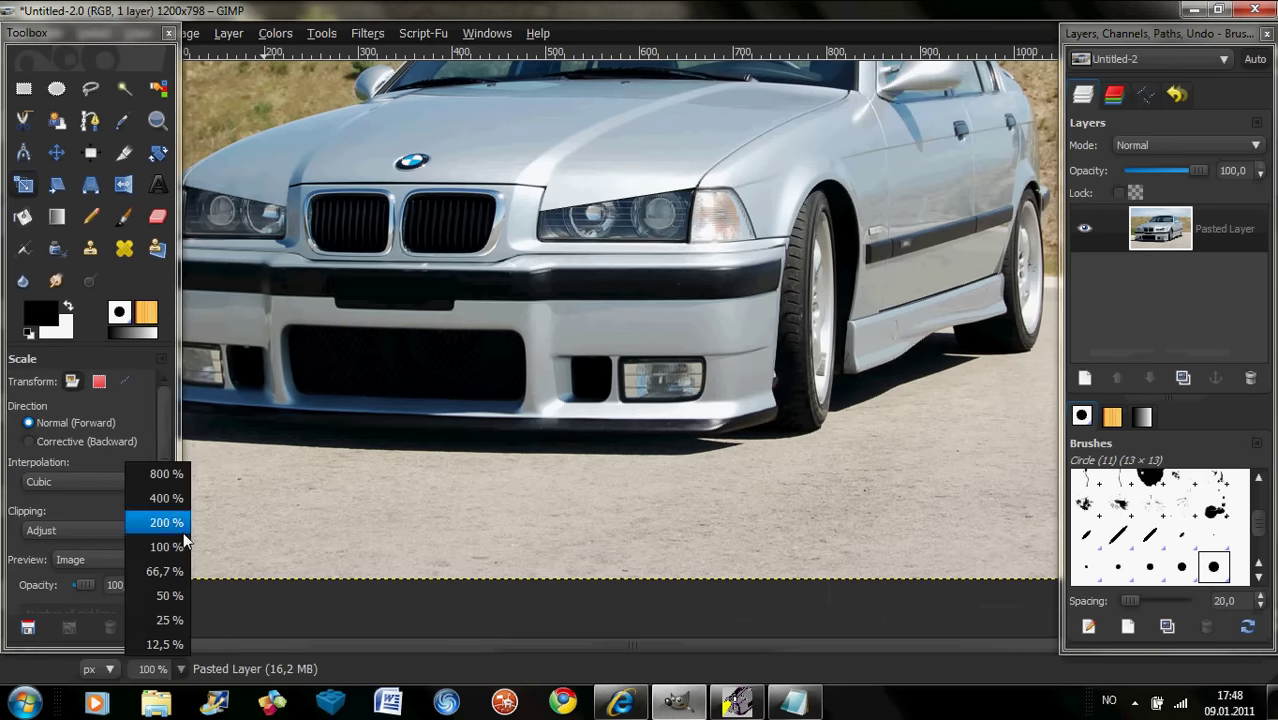
click(182, 530)
drag(662, 640, 1040, 651)
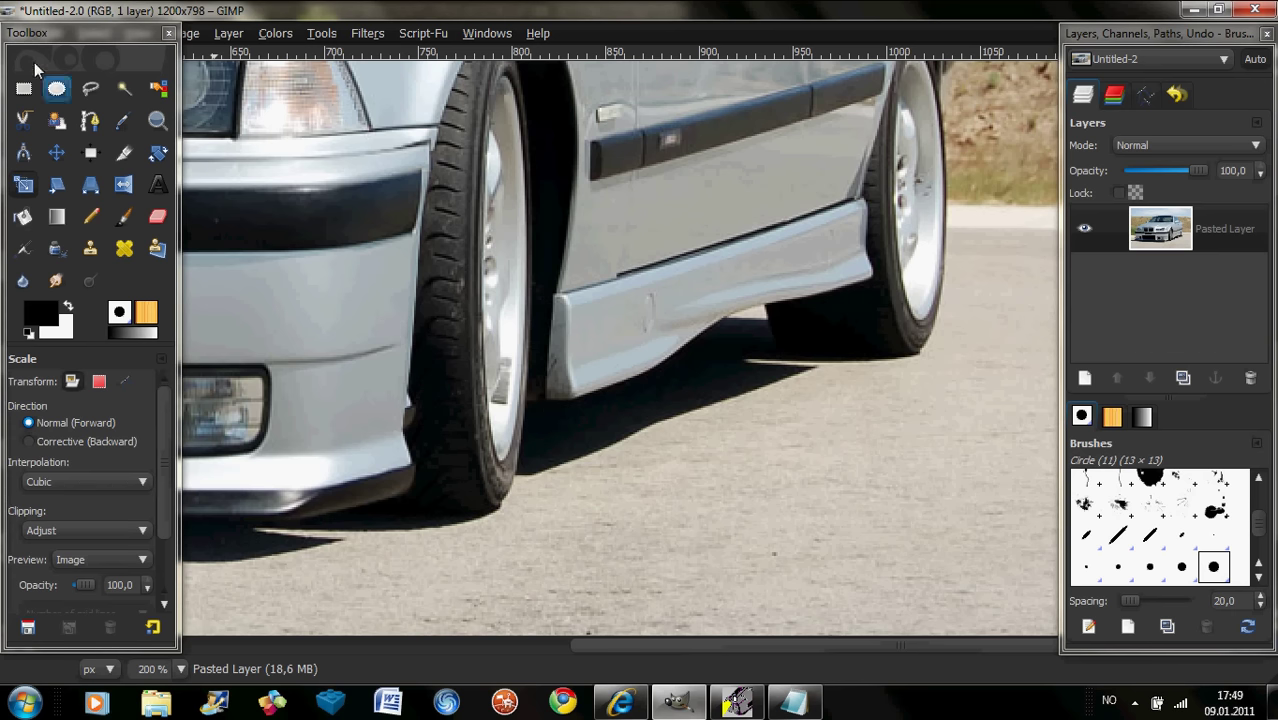
click(86, 90)
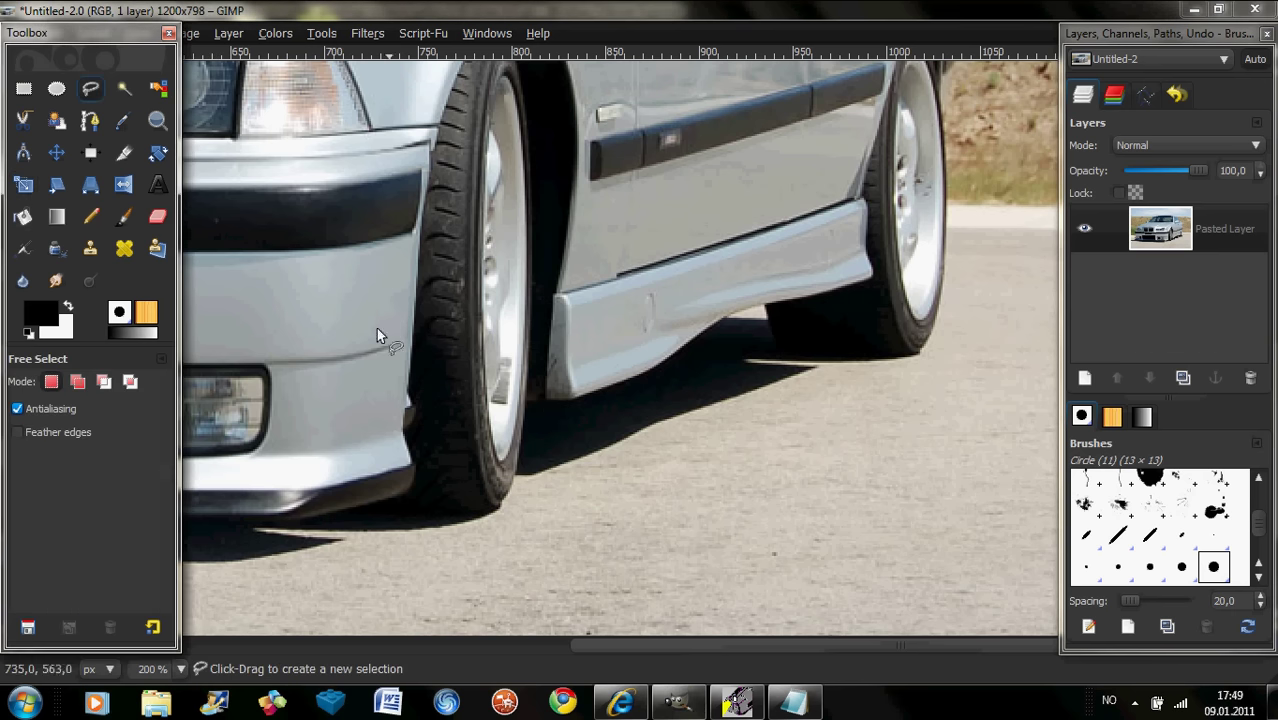
click(406, 383)
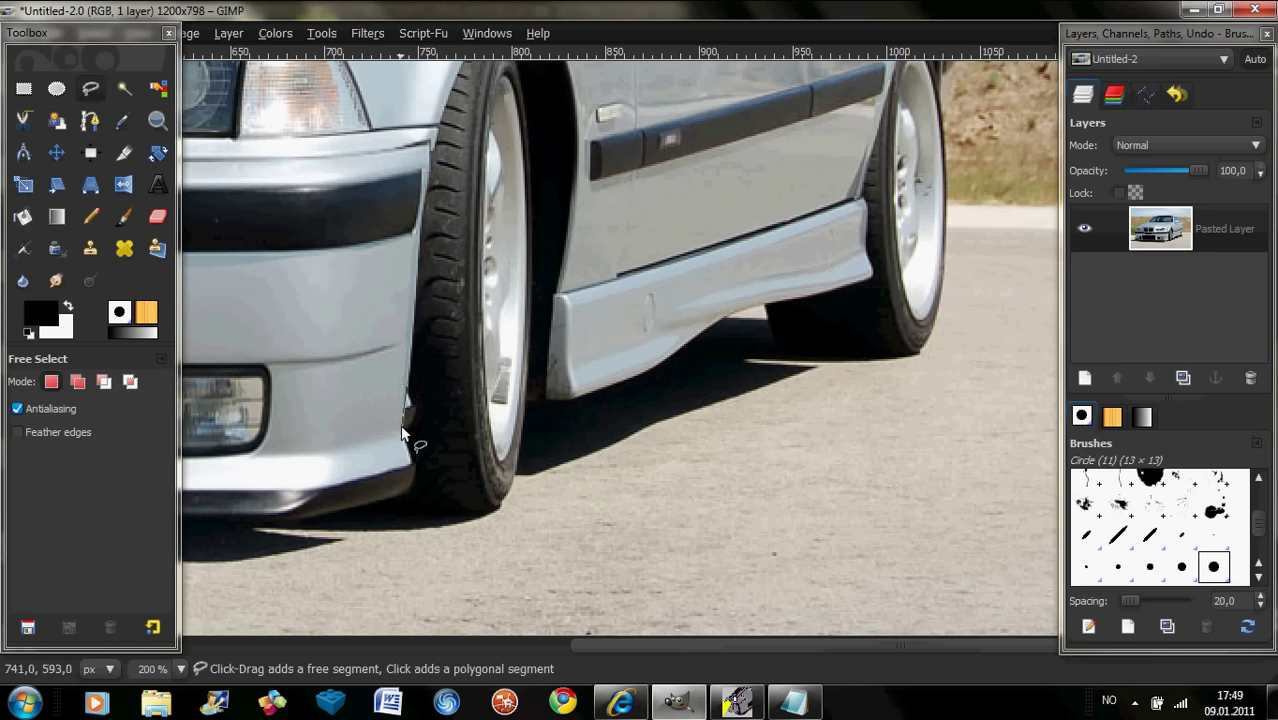
click(401, 427)
click(417, 455)
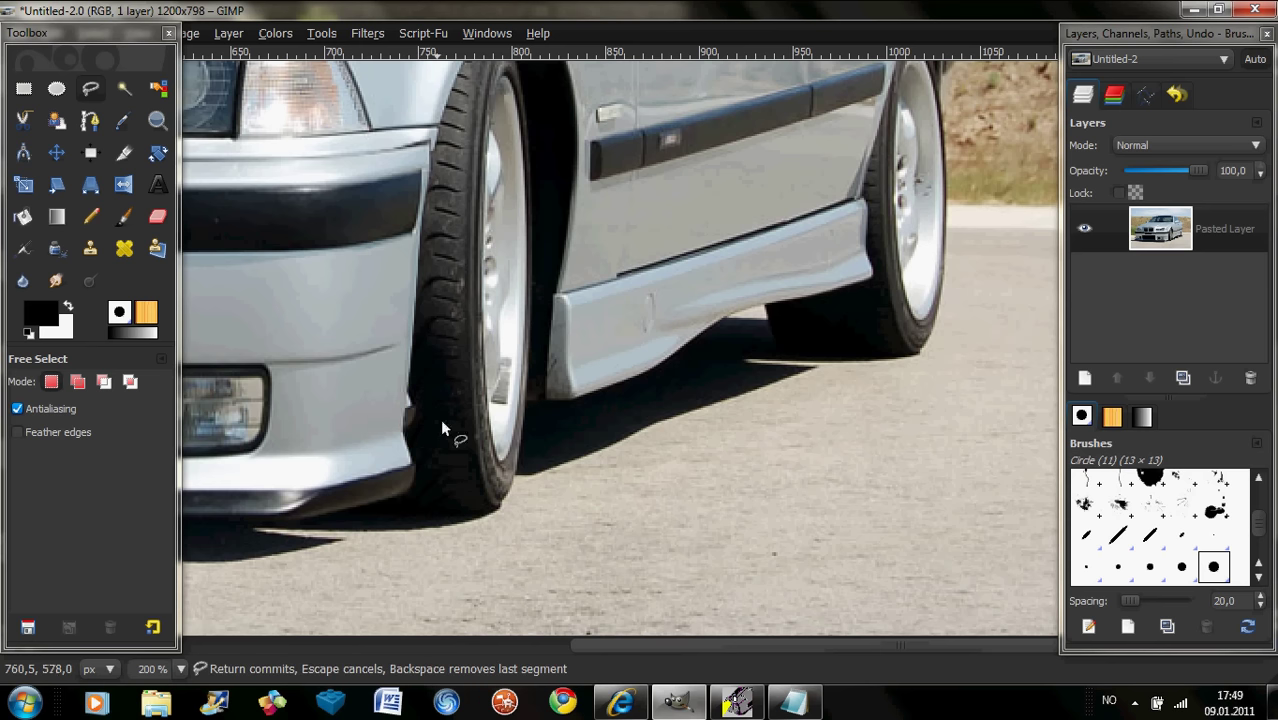
click(406, 383)
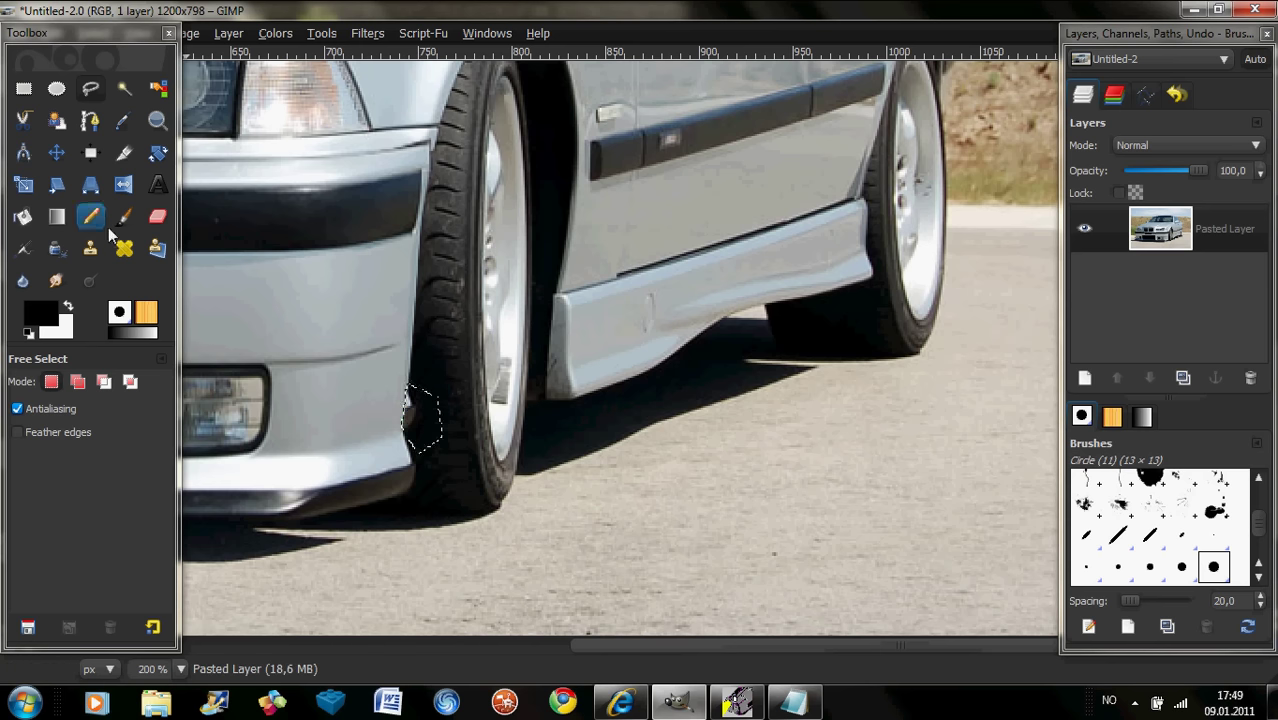
- Clone and heal dark tyre texture over the light patch, sampling from the tyre
click(125, 249)
click(407, 420)
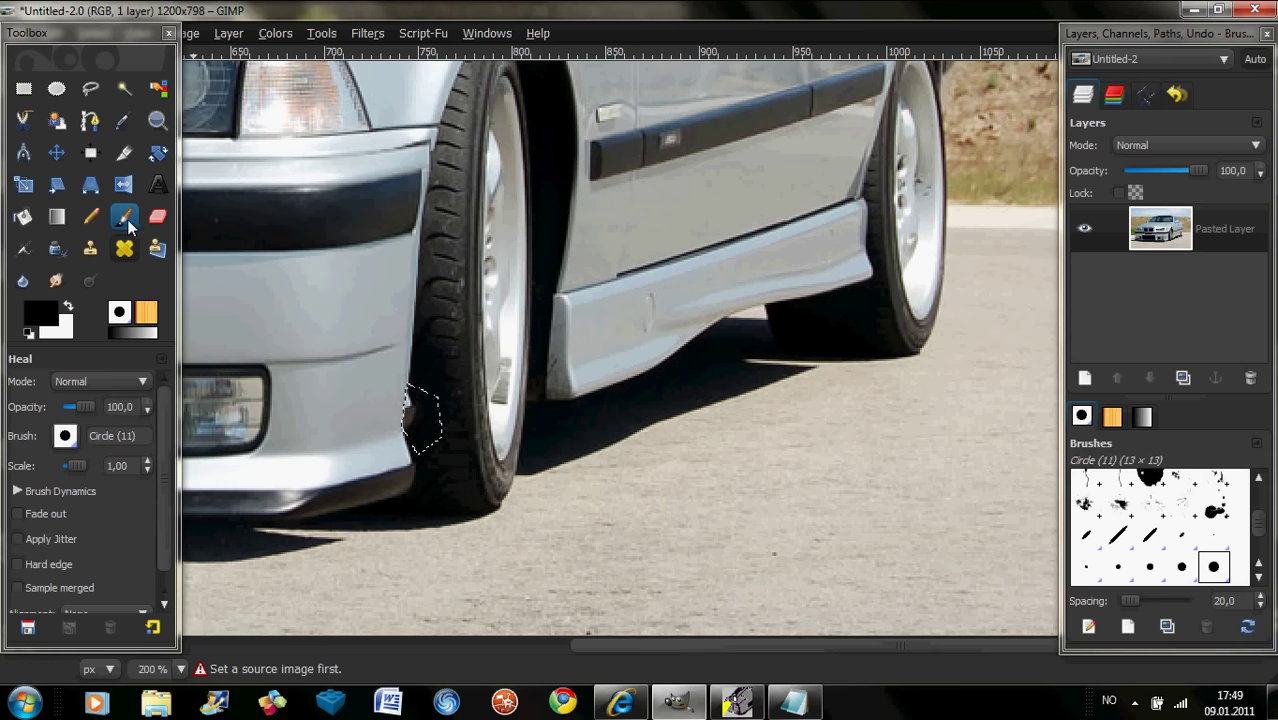
click(90, 248)
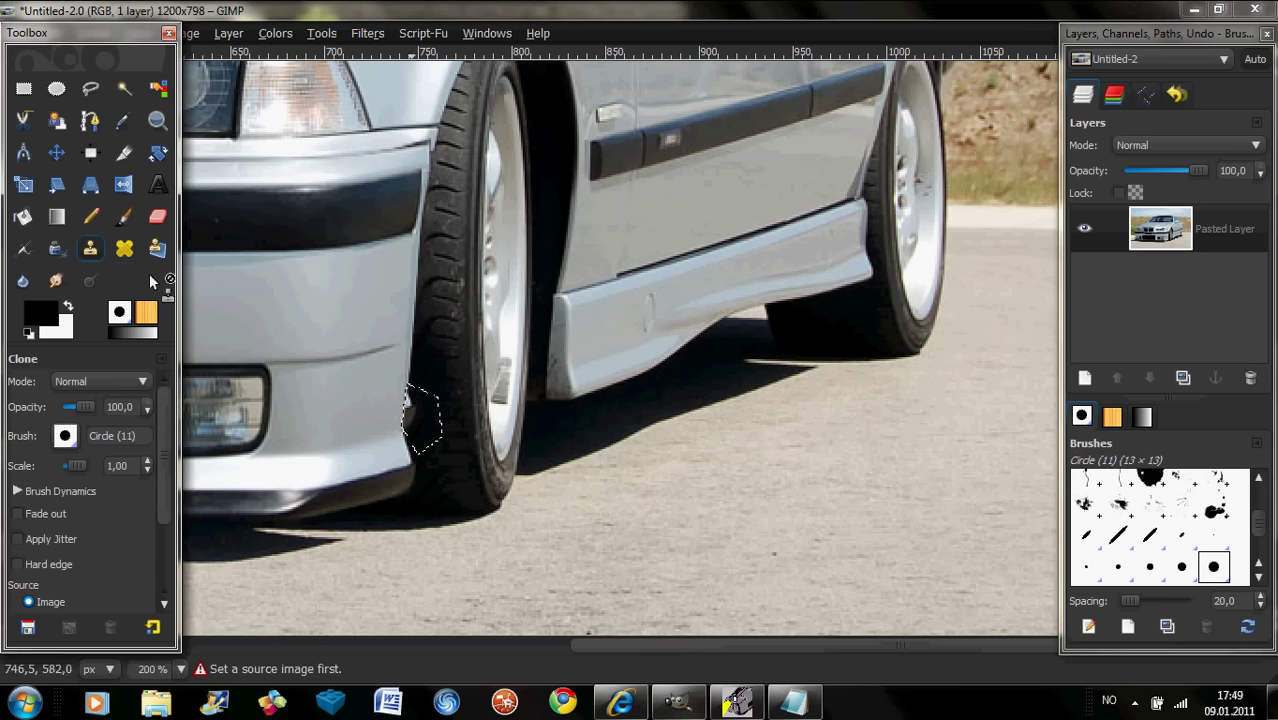
ctrl+click(433, 431)
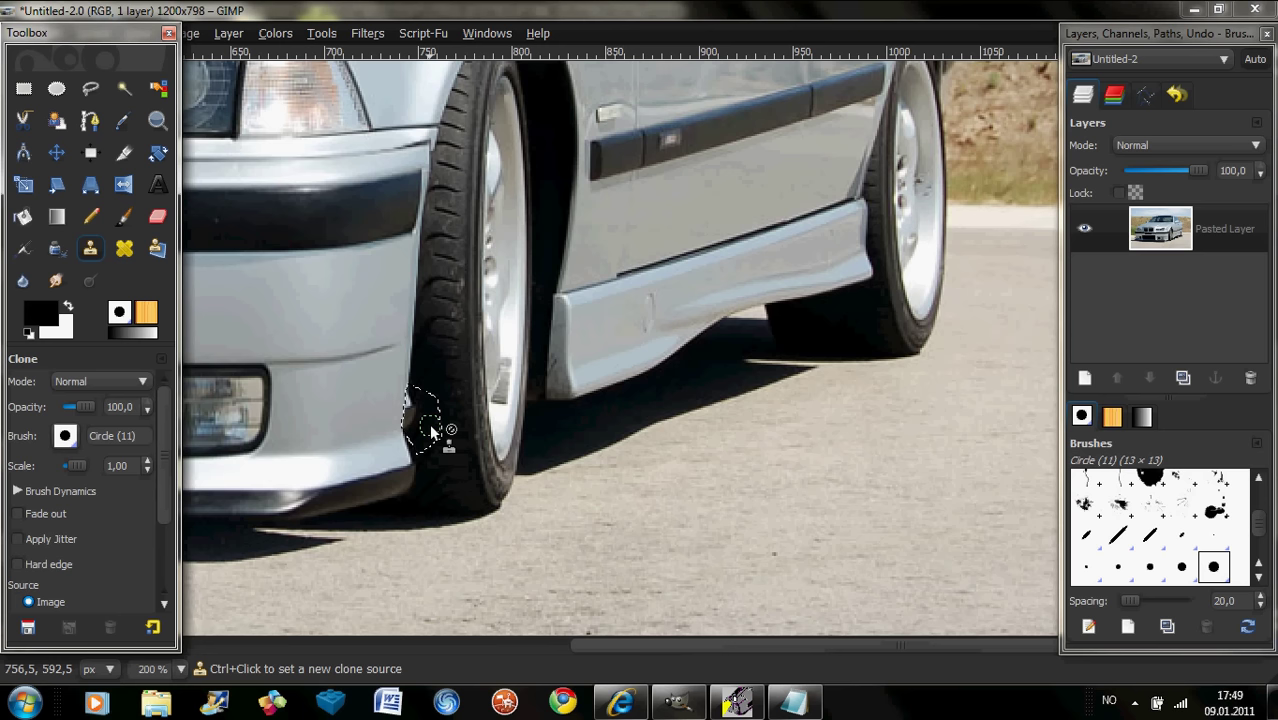
click(124, 248)
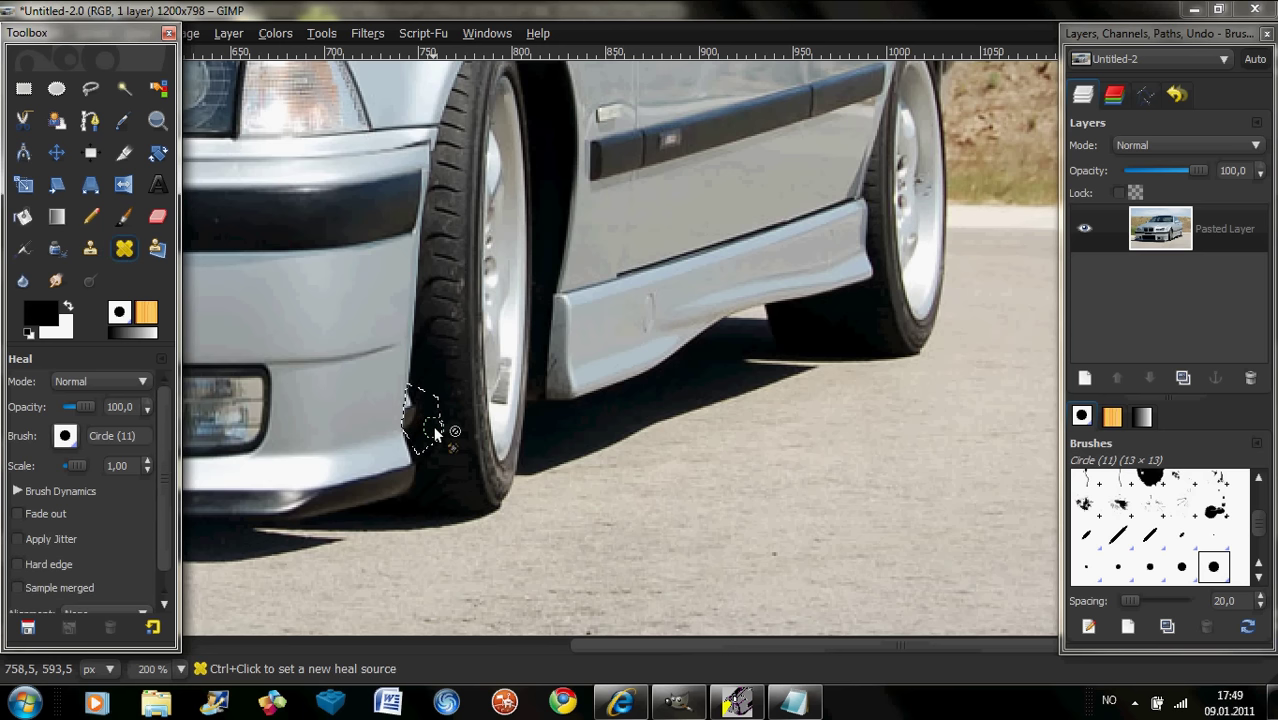
ctrl+click(426, 429)
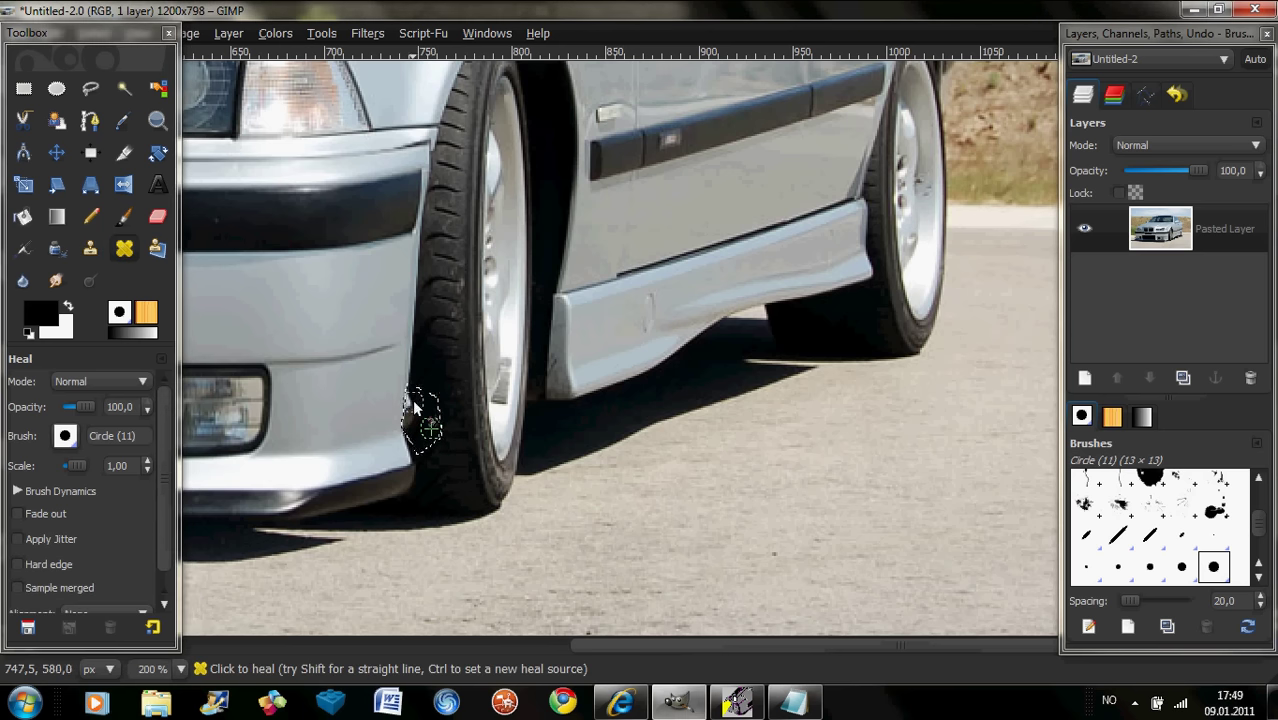
click(415, 410)
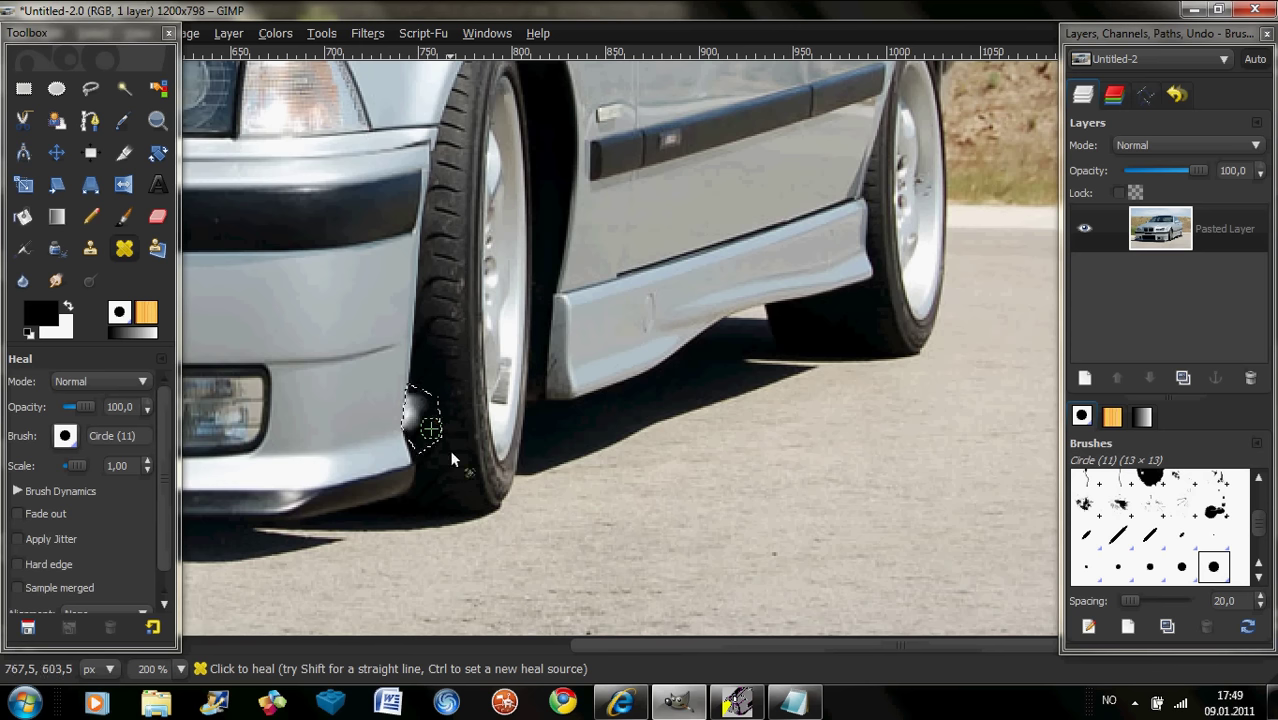
click(90, 249)
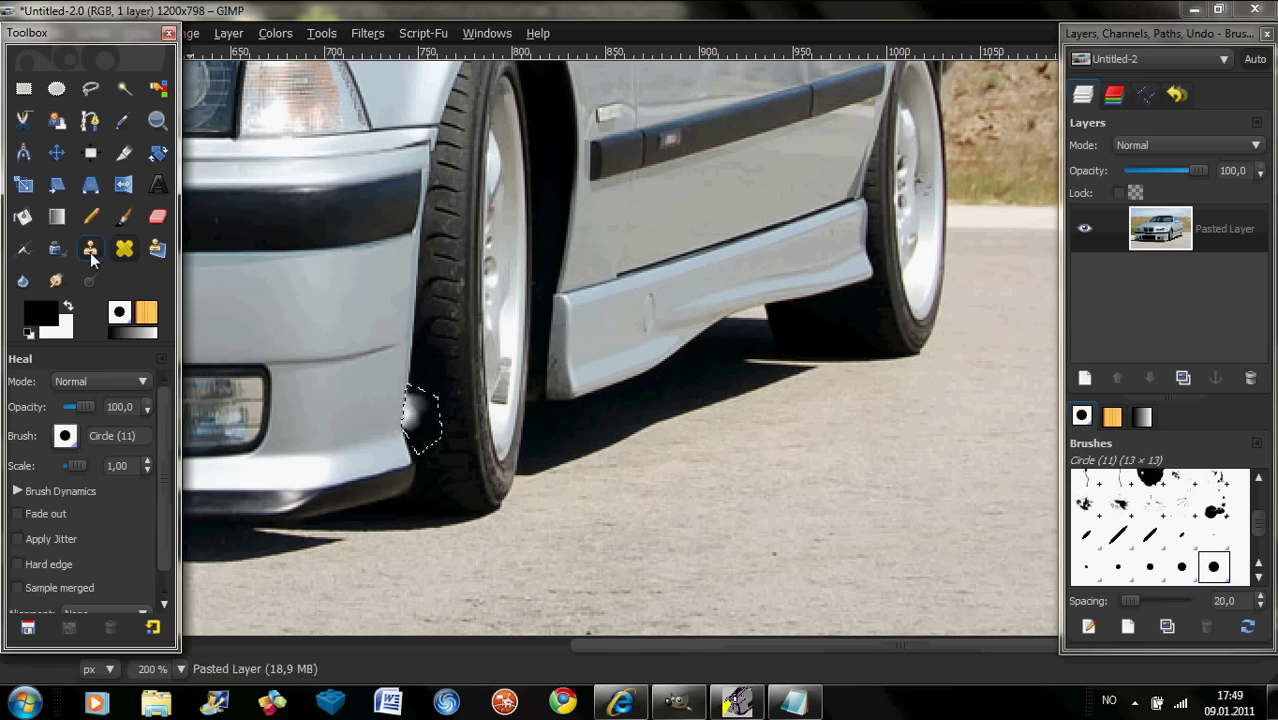
ctrl+click(431, 432)
mouse_move(431, 432)
mouse_down()
mouse_move(417, 405)
mouse_move(428, 406)
mouse_move(418, 440)
mouse_move(412, 401)
mouse_up()
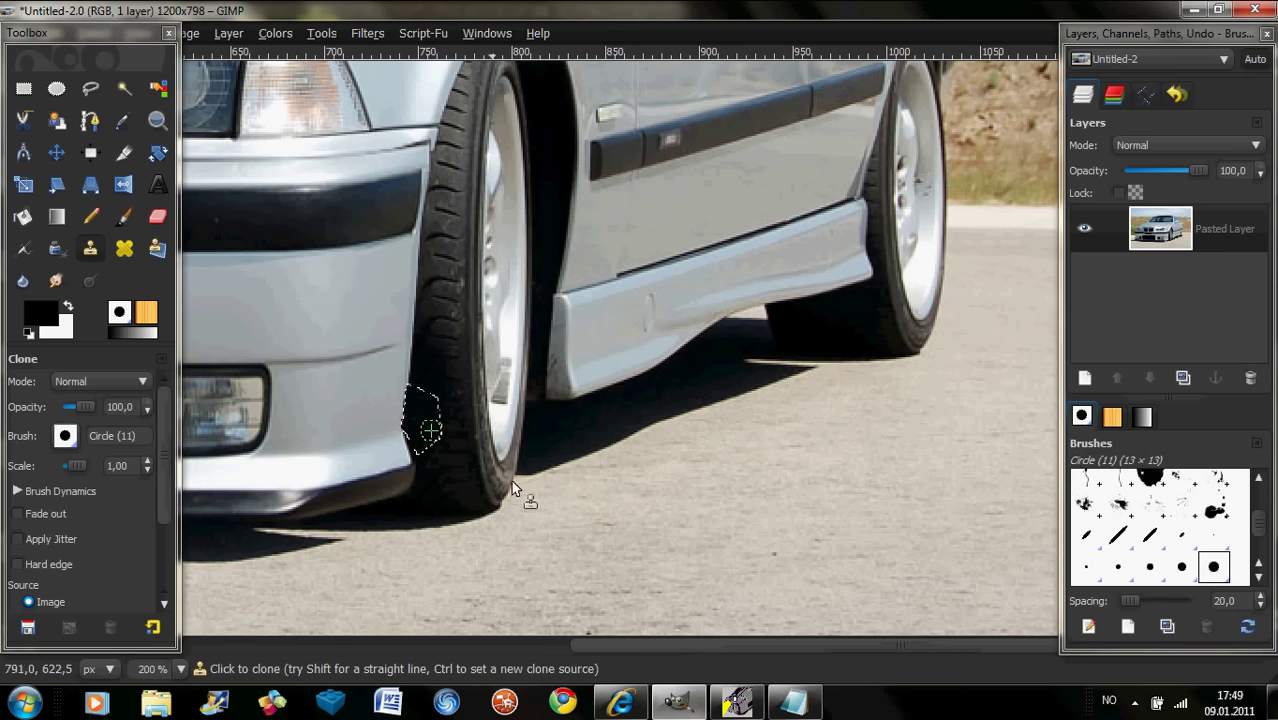
- Heal the selected area further so it blends darkly into the wheel edge
click(124, 248)
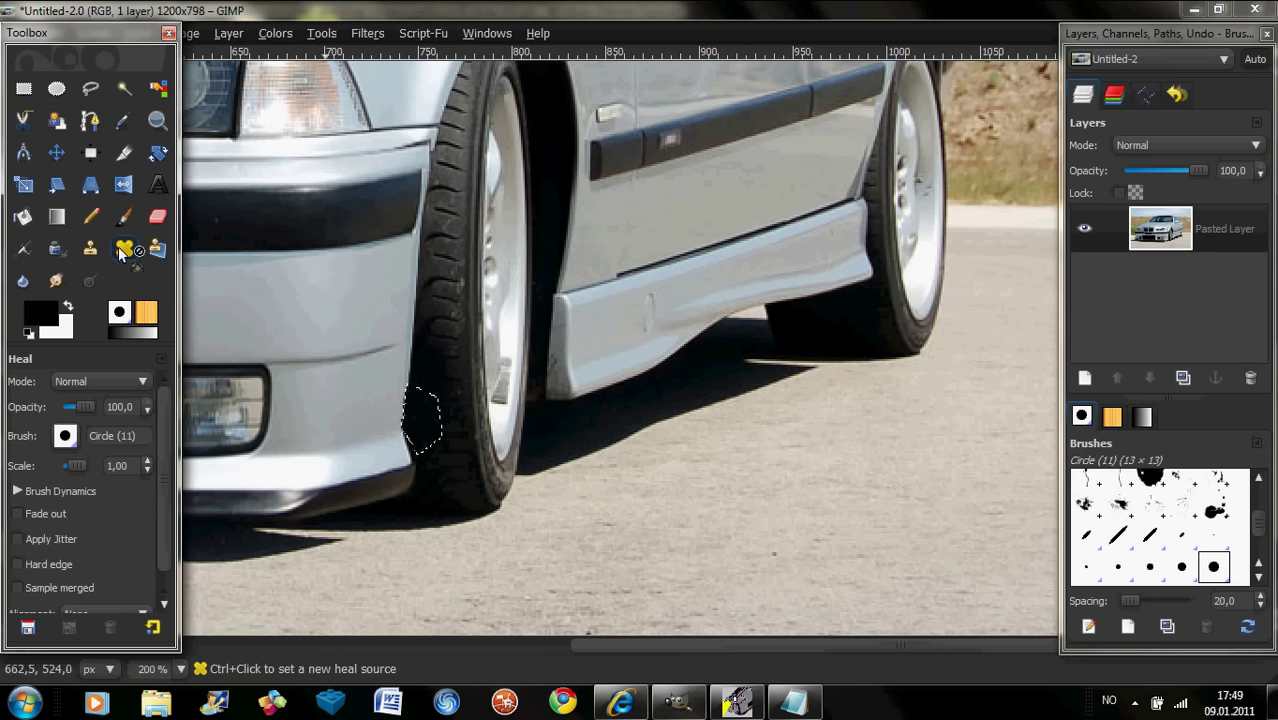
ctrl+click(429, 426)
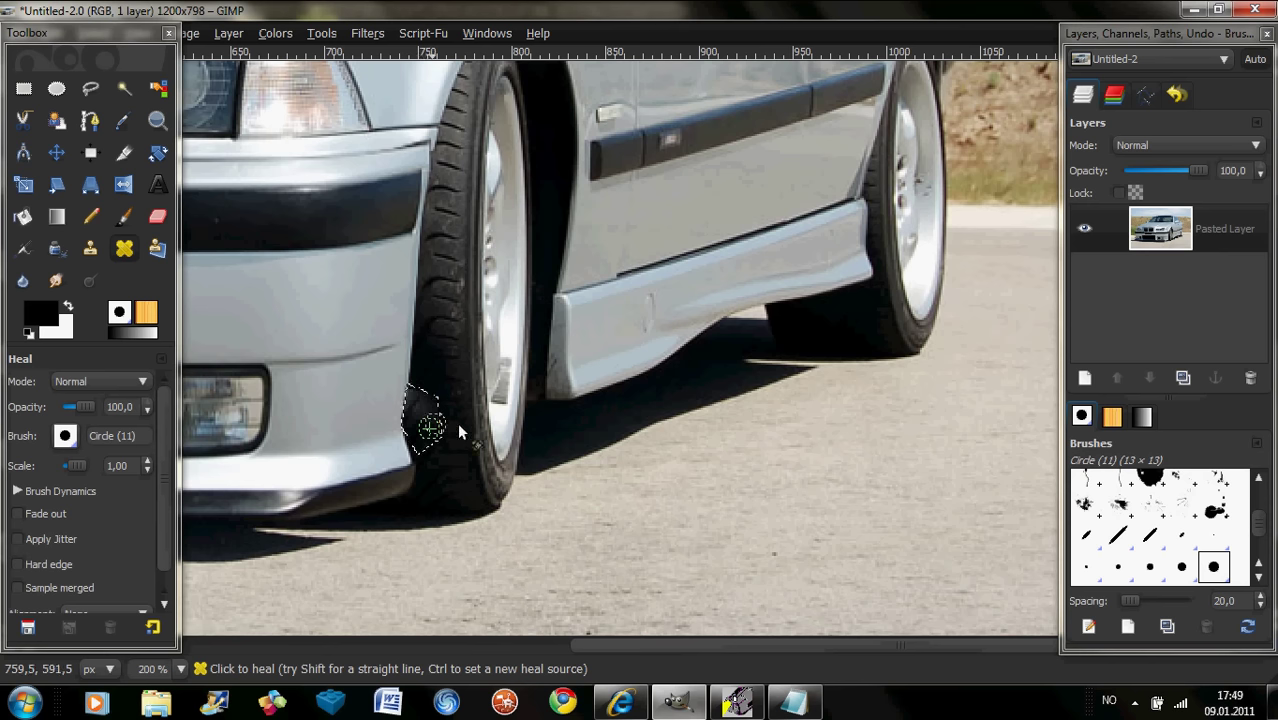
drag(412, 392, 424, 425)
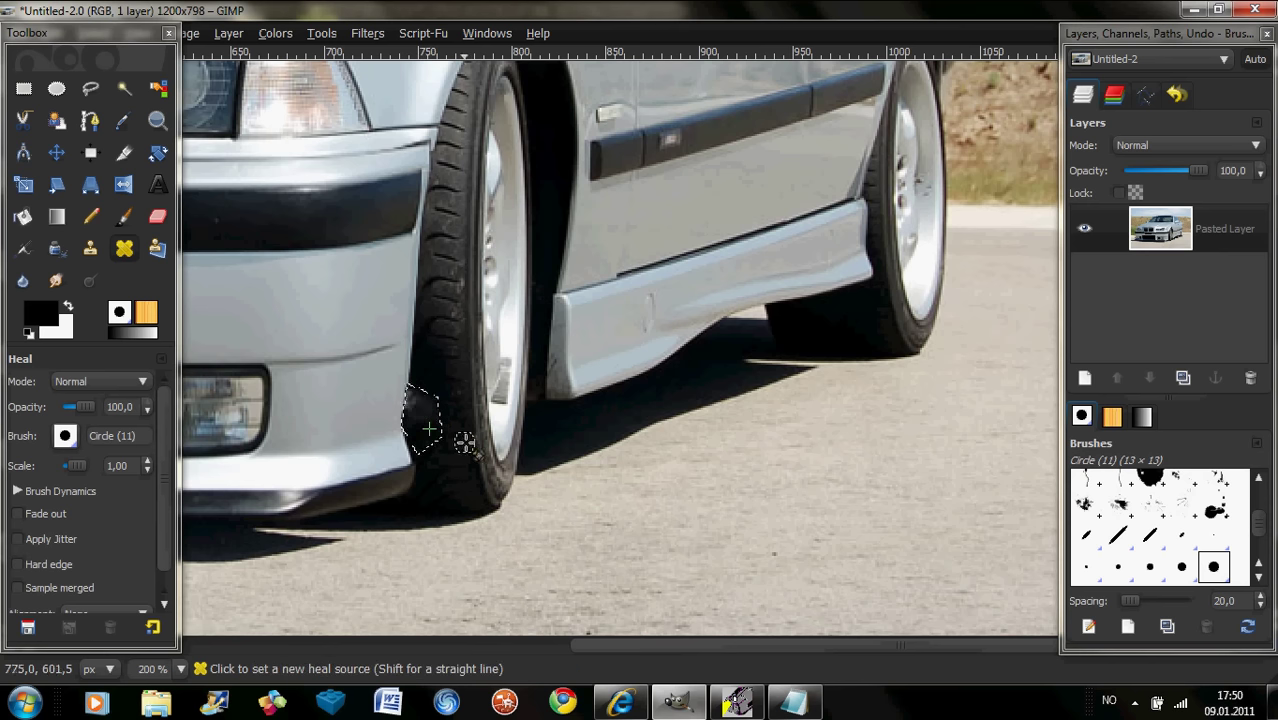
drag(413, 422, 413, 410)
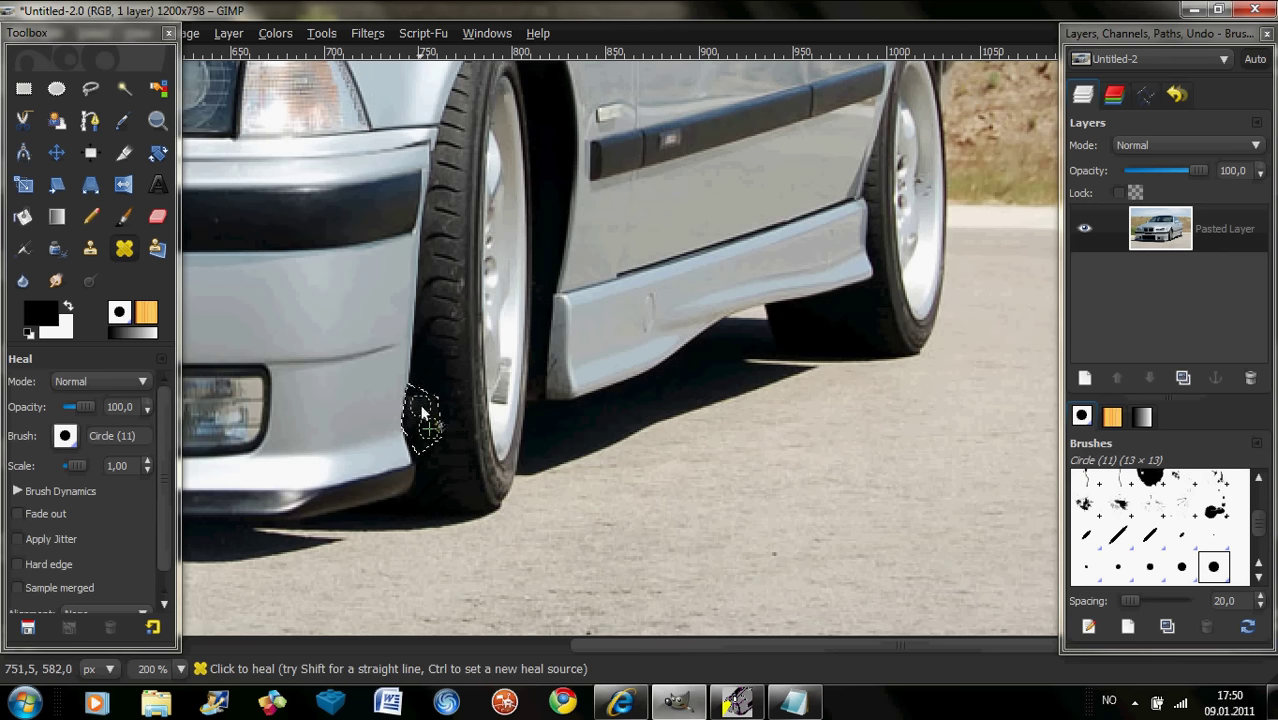
mouse_move(424, 434)
mouse_down()
mouse_move(428, 394)
mouse_move(421, 418)
mouse_up()
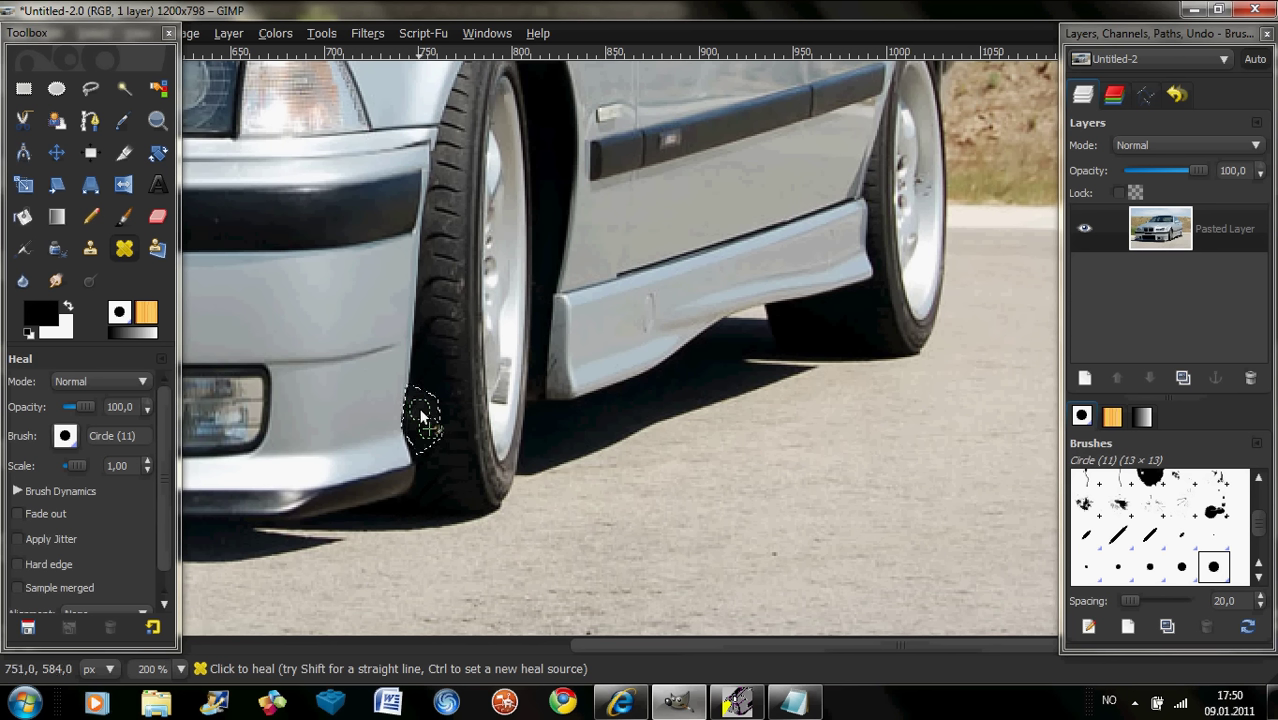
right_click(435, 390)
mouse_move(473, 449)
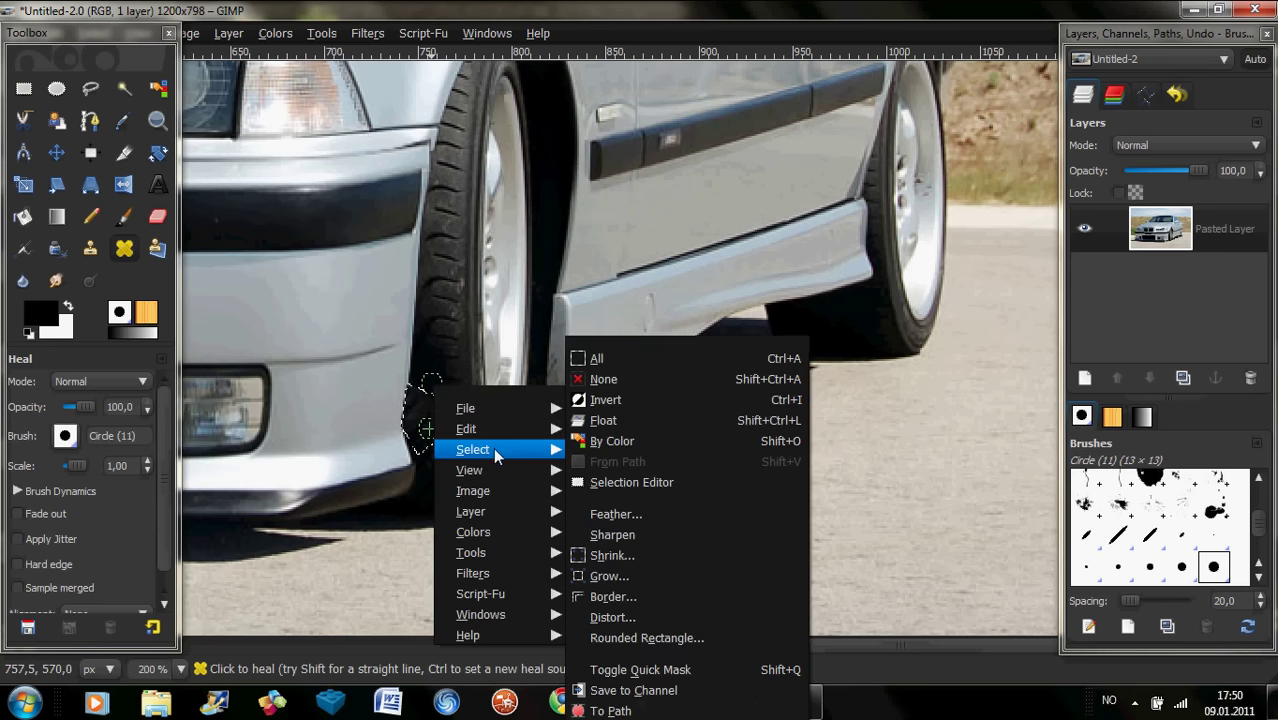
- Clear the patch selection and shift the view to show the bumper's left edge
click(628, 380)
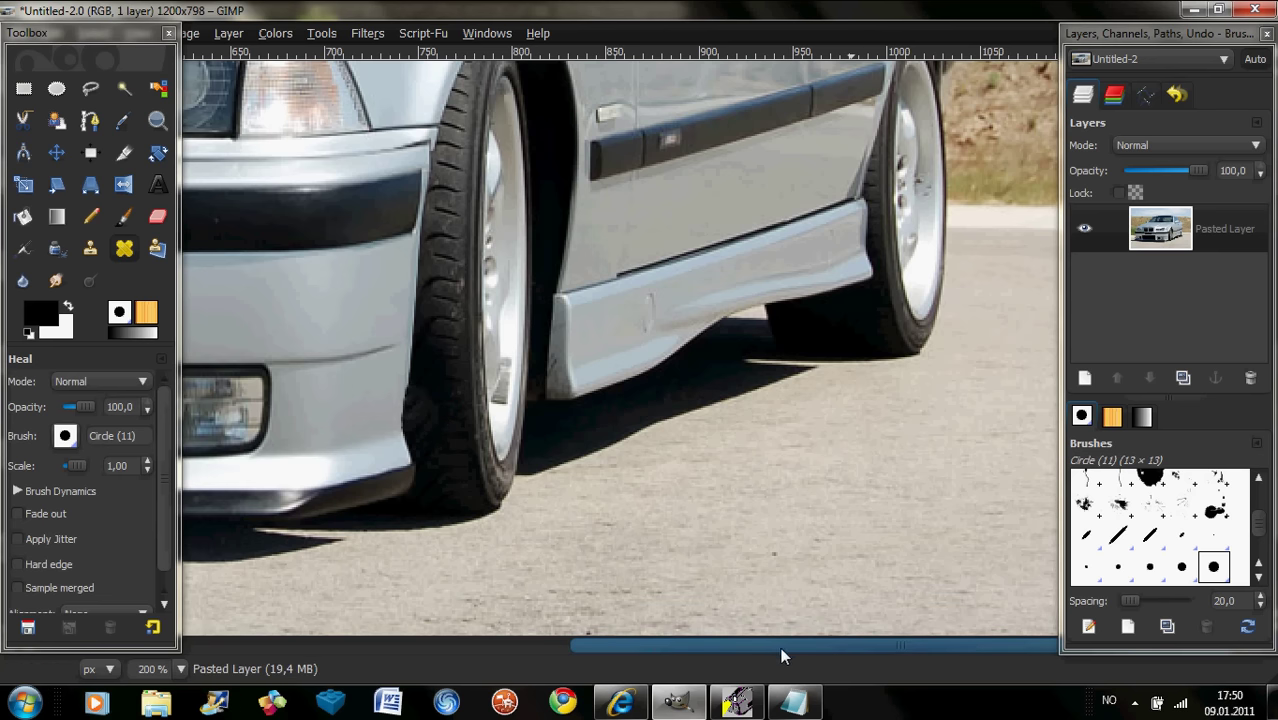
drag(785, 648, 285, 636)
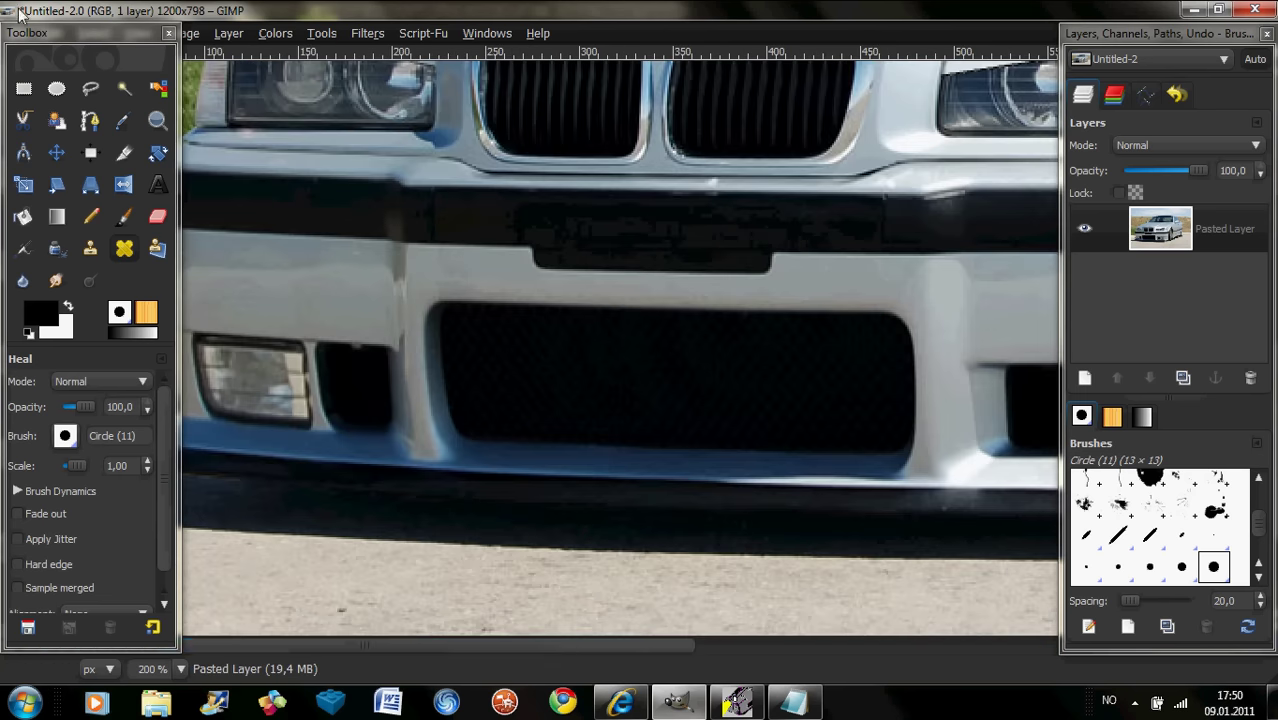
drag(54, 32, 617, 28)
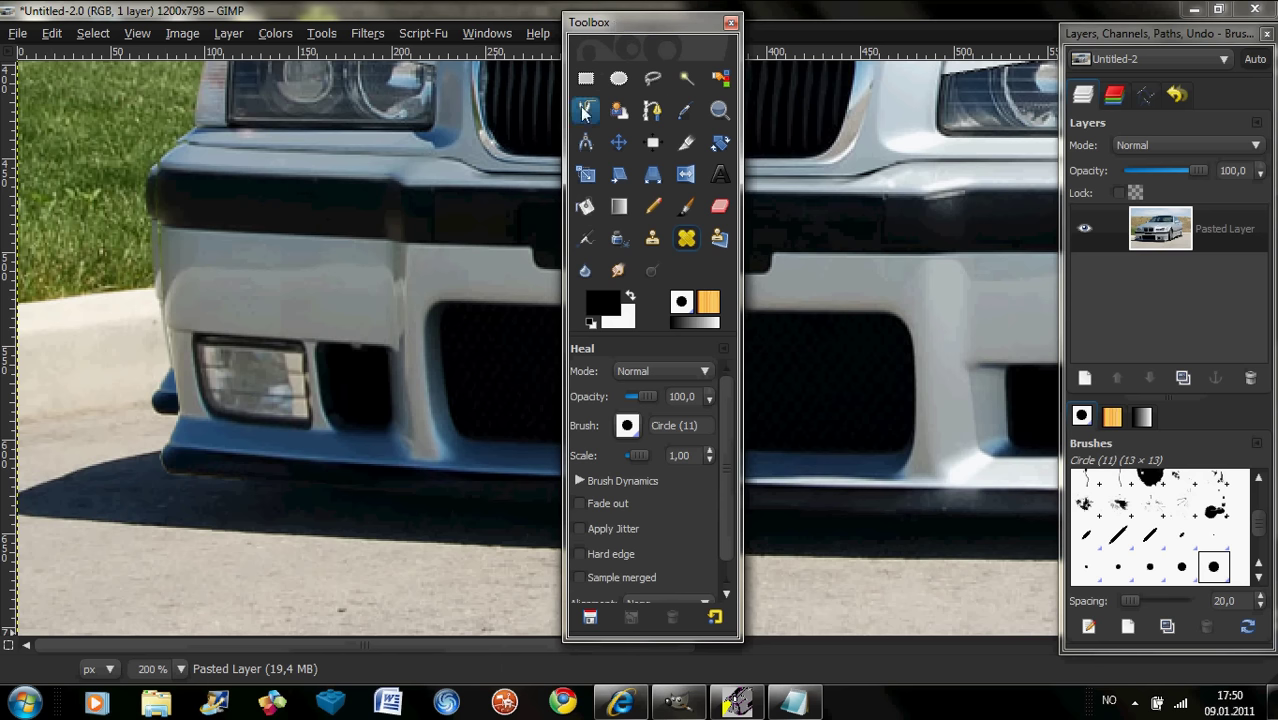
- Free-select a closed polygon along the bumper's left edge, out over the grass and kerb
click(652, 78)
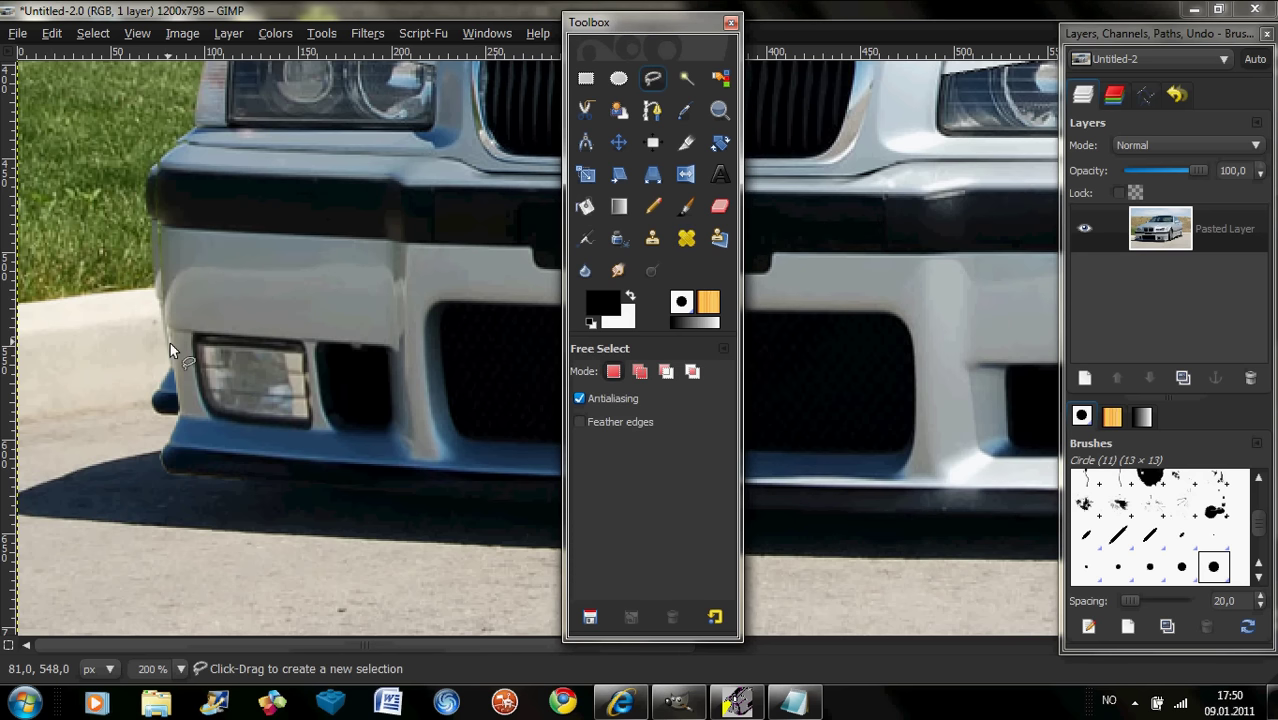
click(156, 160)
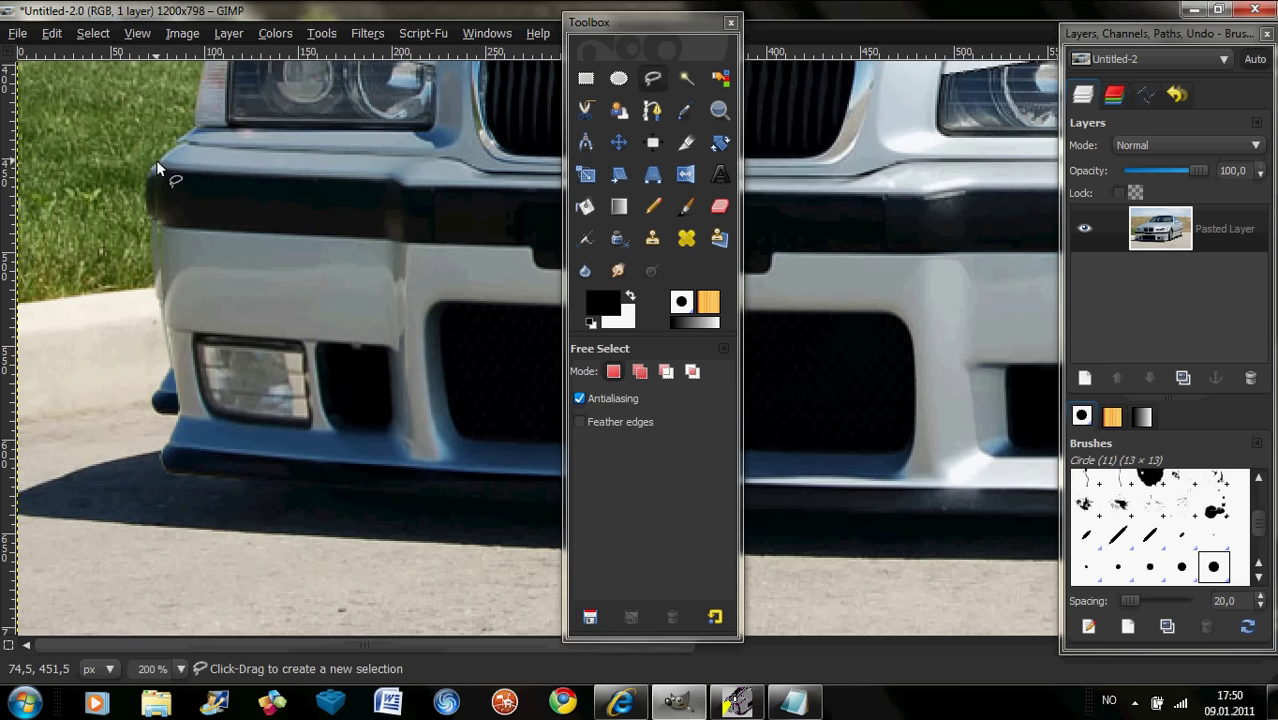
click(158, 236)
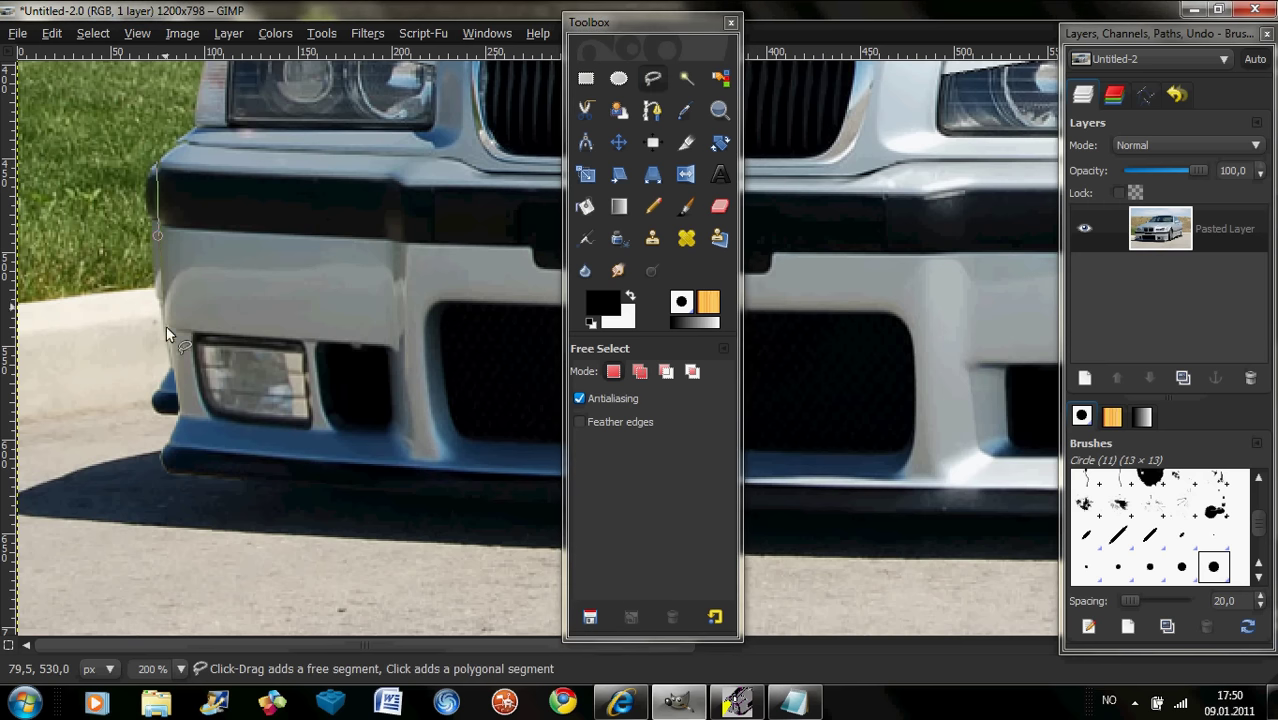
click(160, 307)
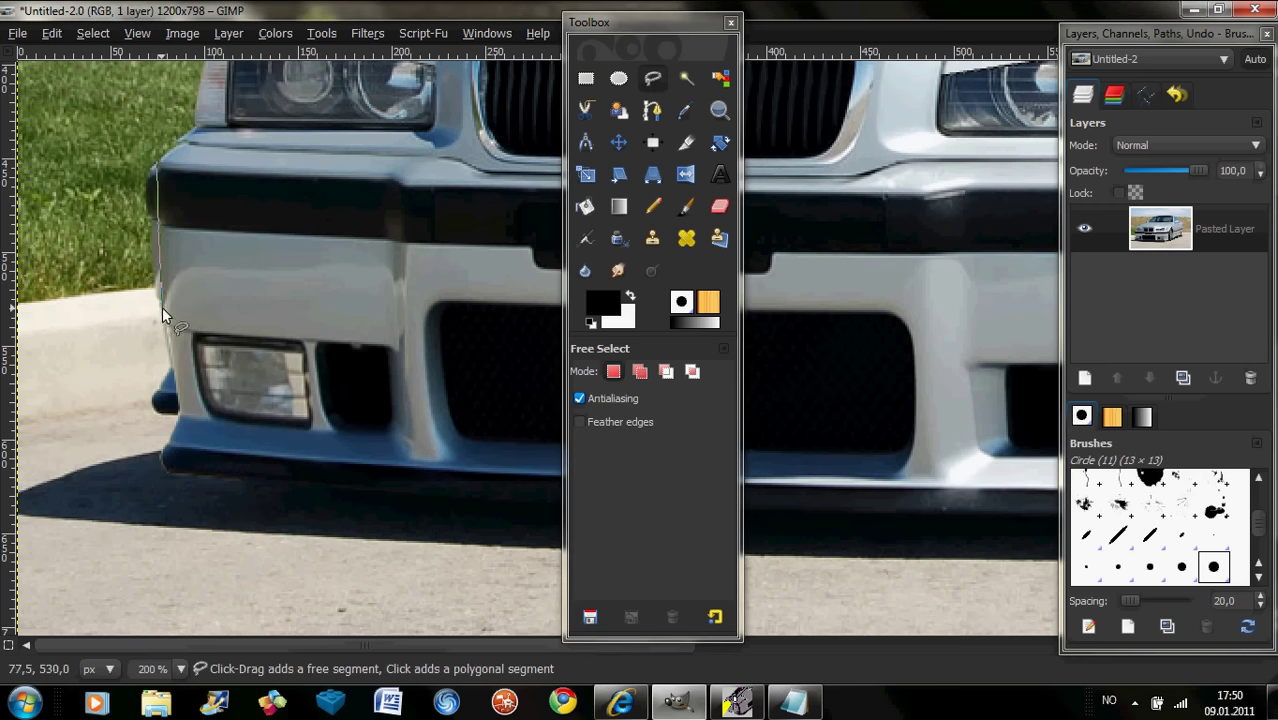
click(173, 412)
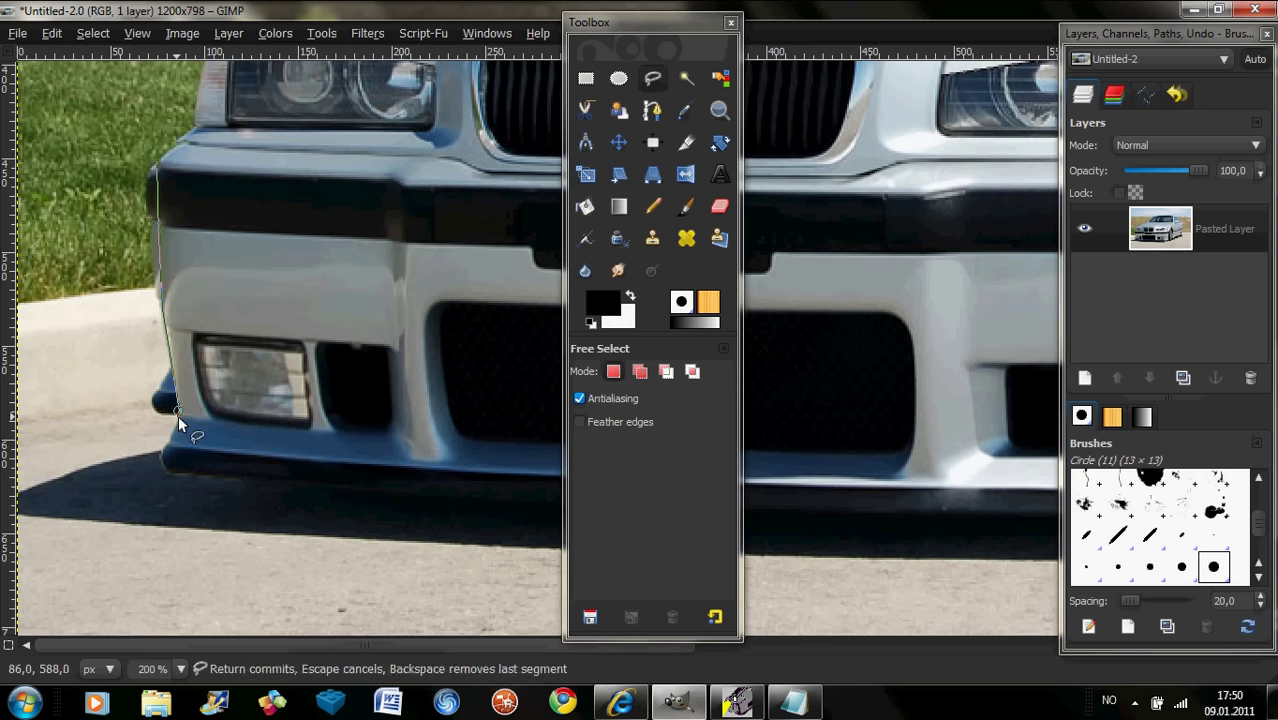
click(108, 409)
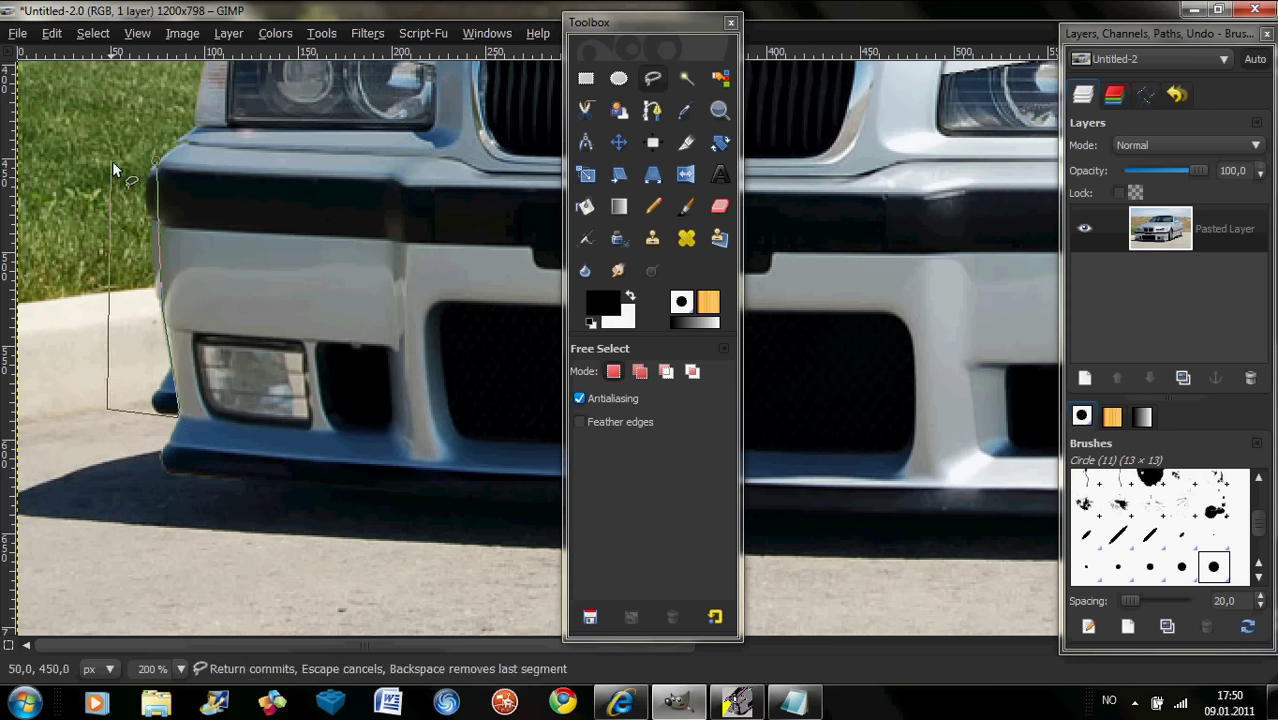
click(157, 162)
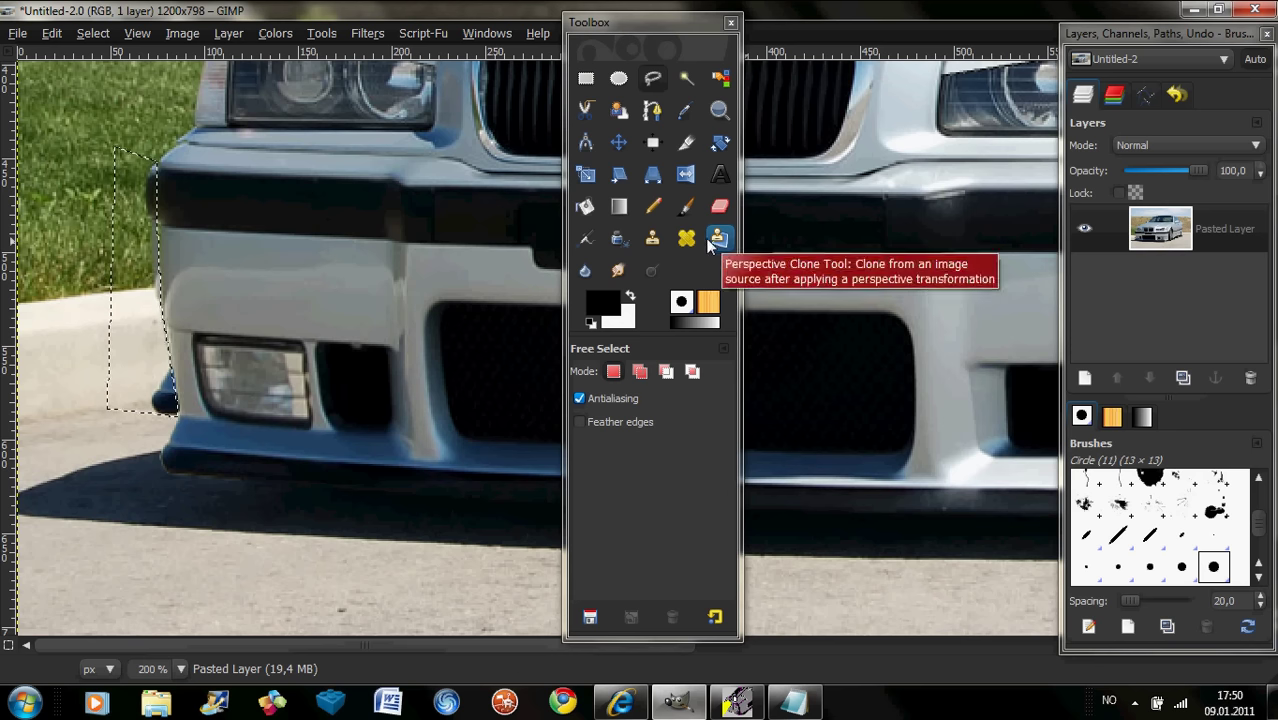
- Heal away the dark outline along the bumper's left edge
click(651, 245)
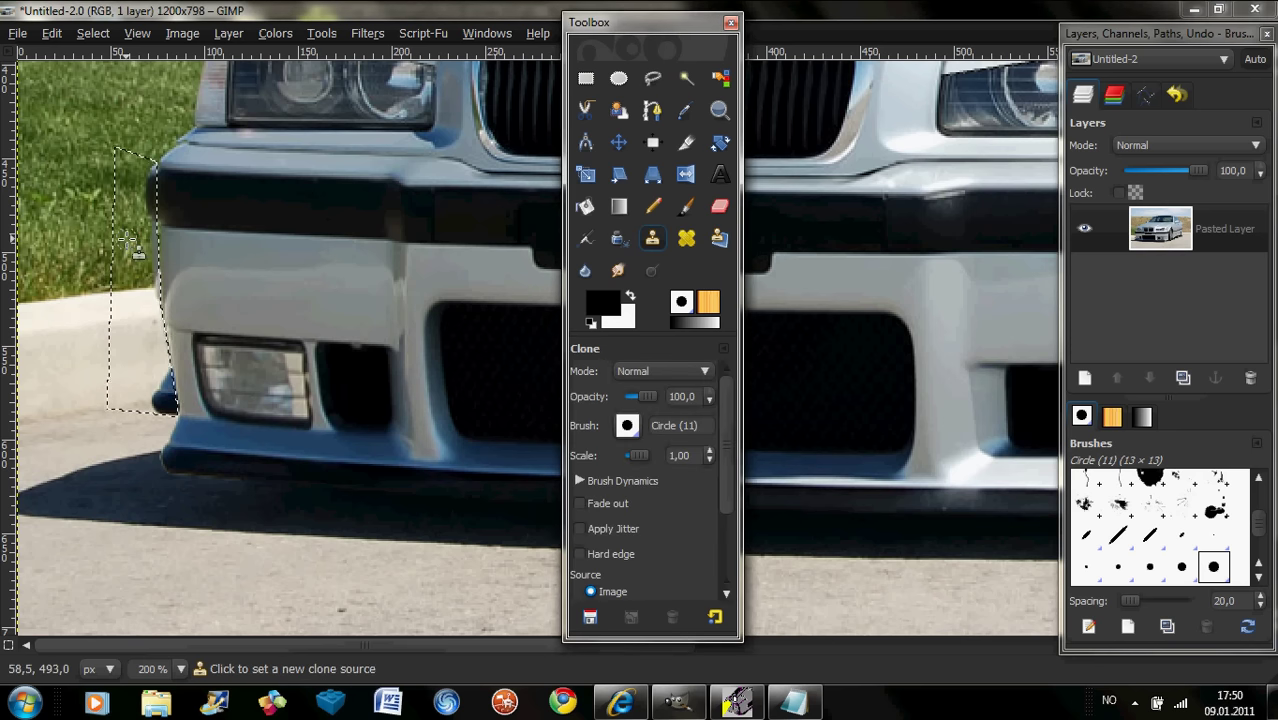
ctrl+click(127, 238)
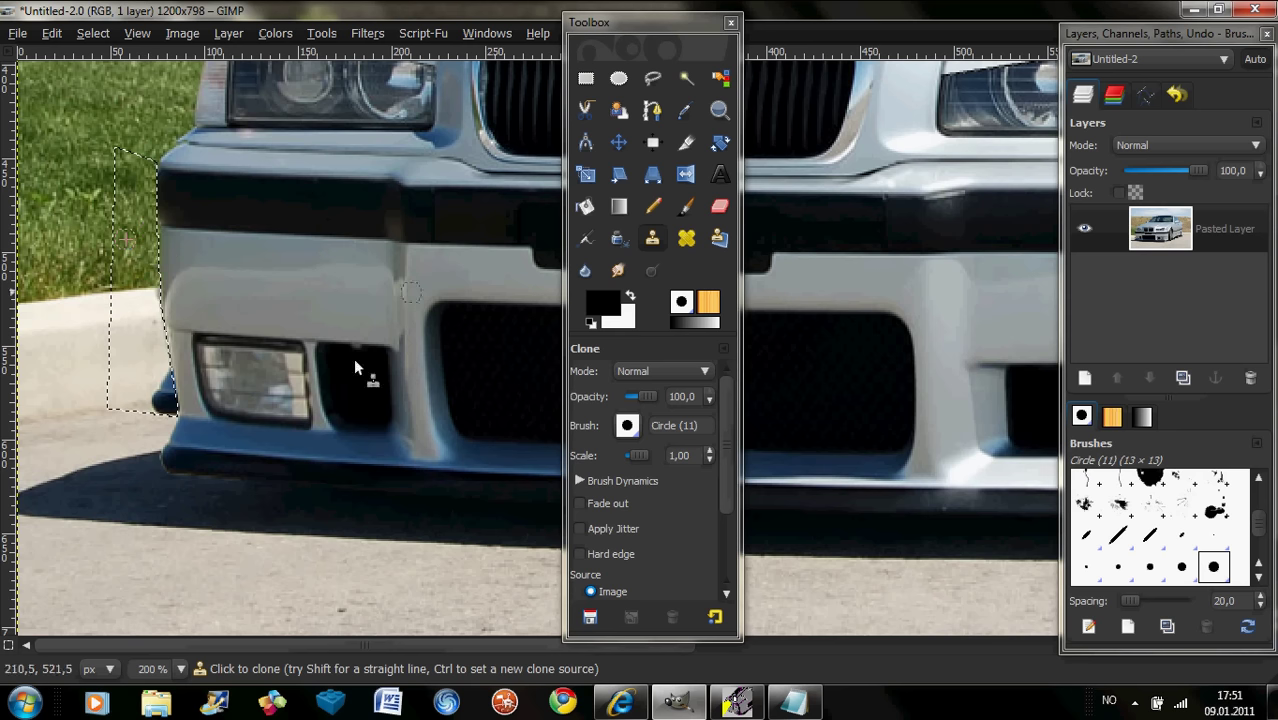
click(686, 245)
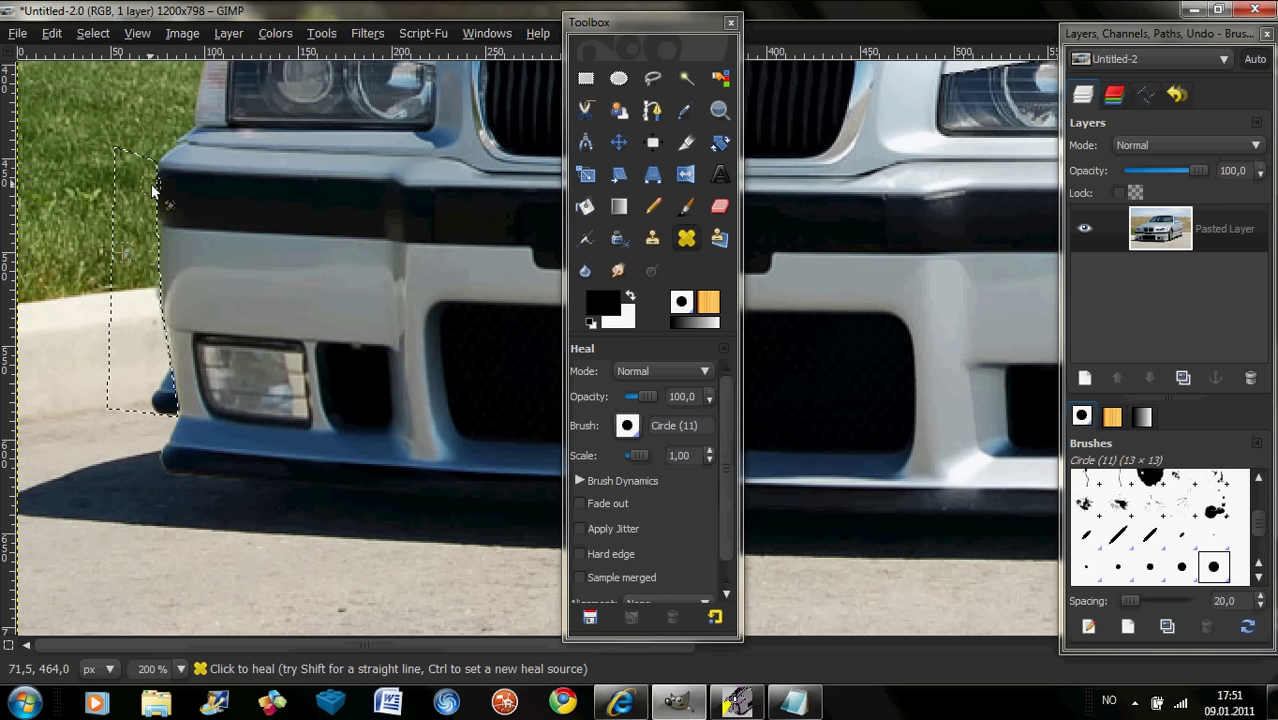
drag(147, 179, 155, 280)
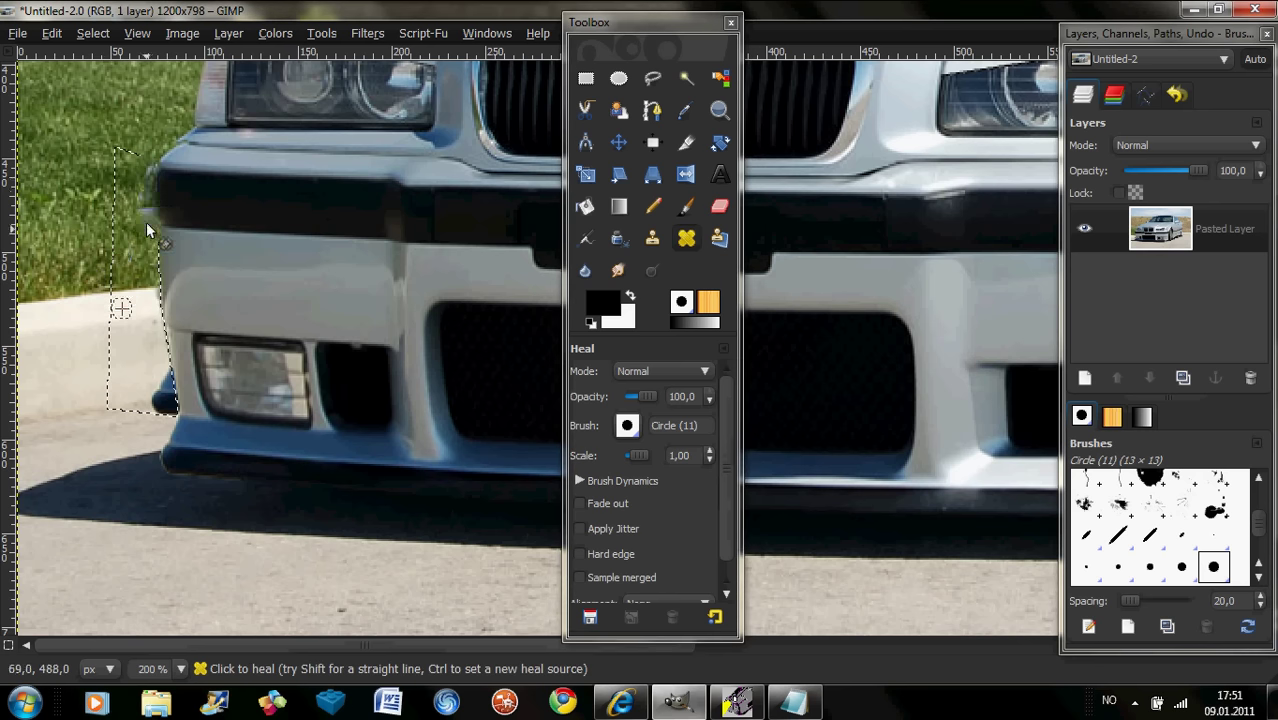
ctrl+click(365, 475)
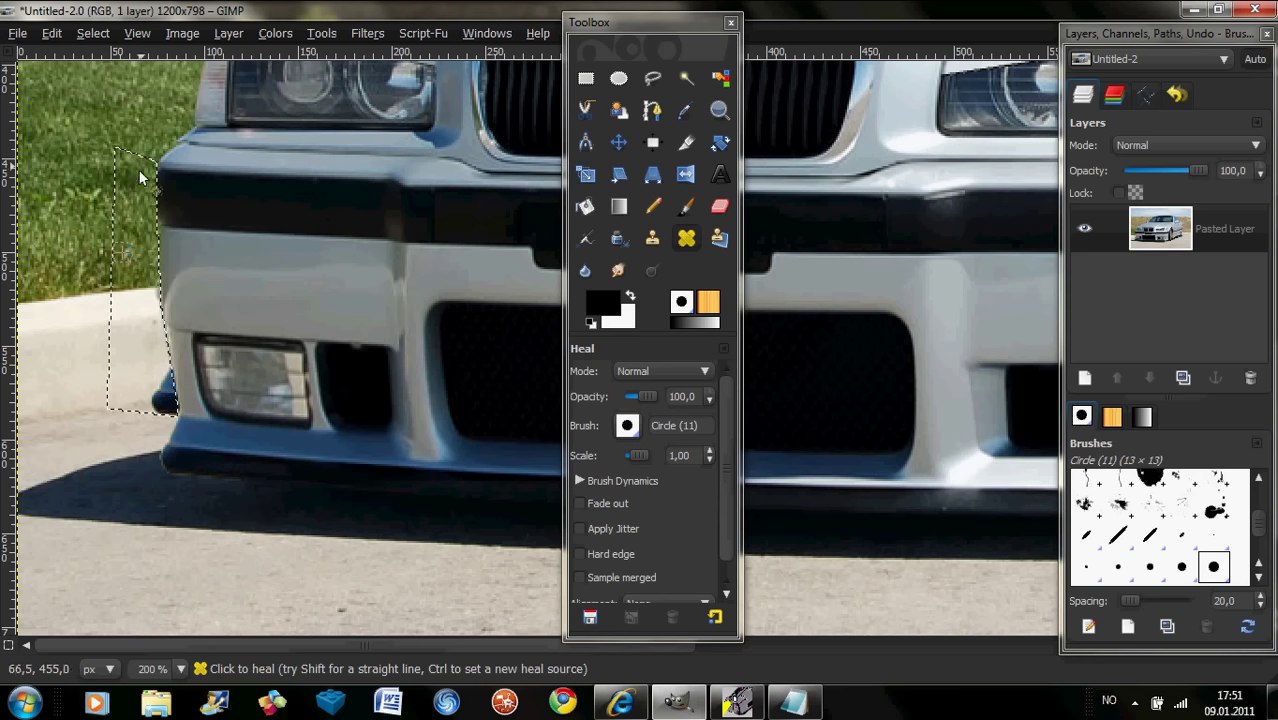
drag(150, 186, 153, 233)
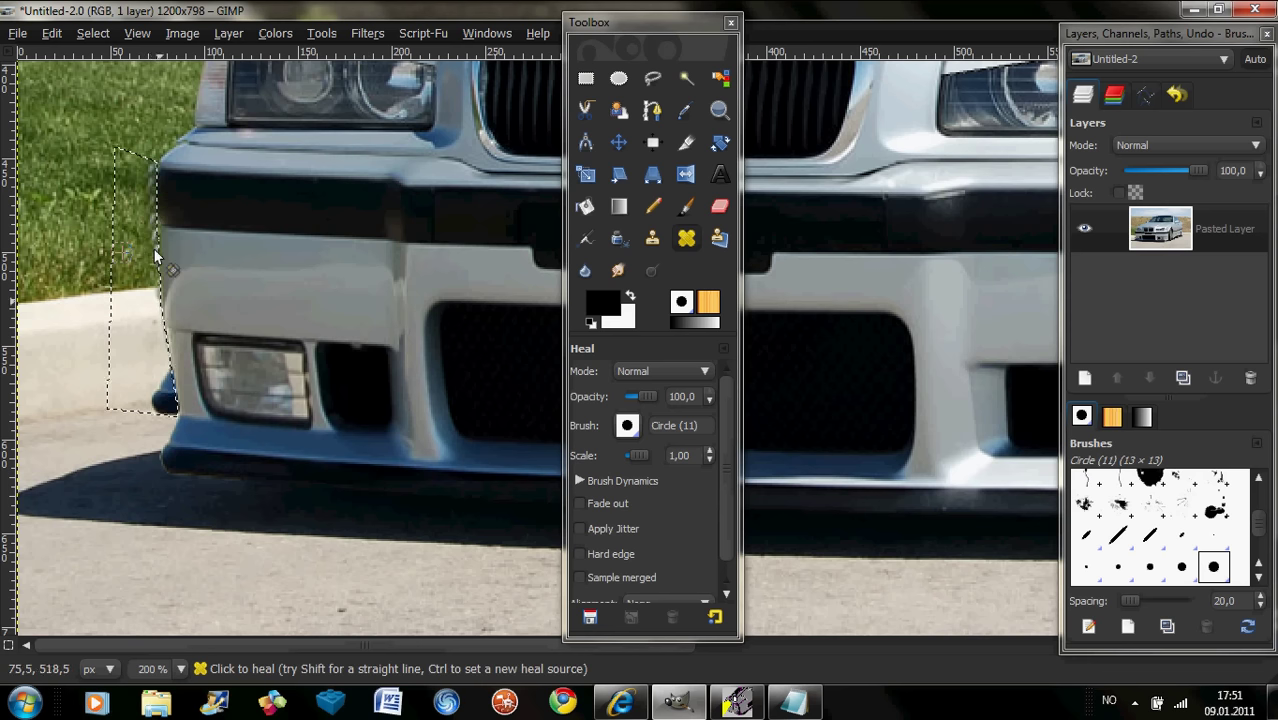
drag(153, 240, 153, 181)
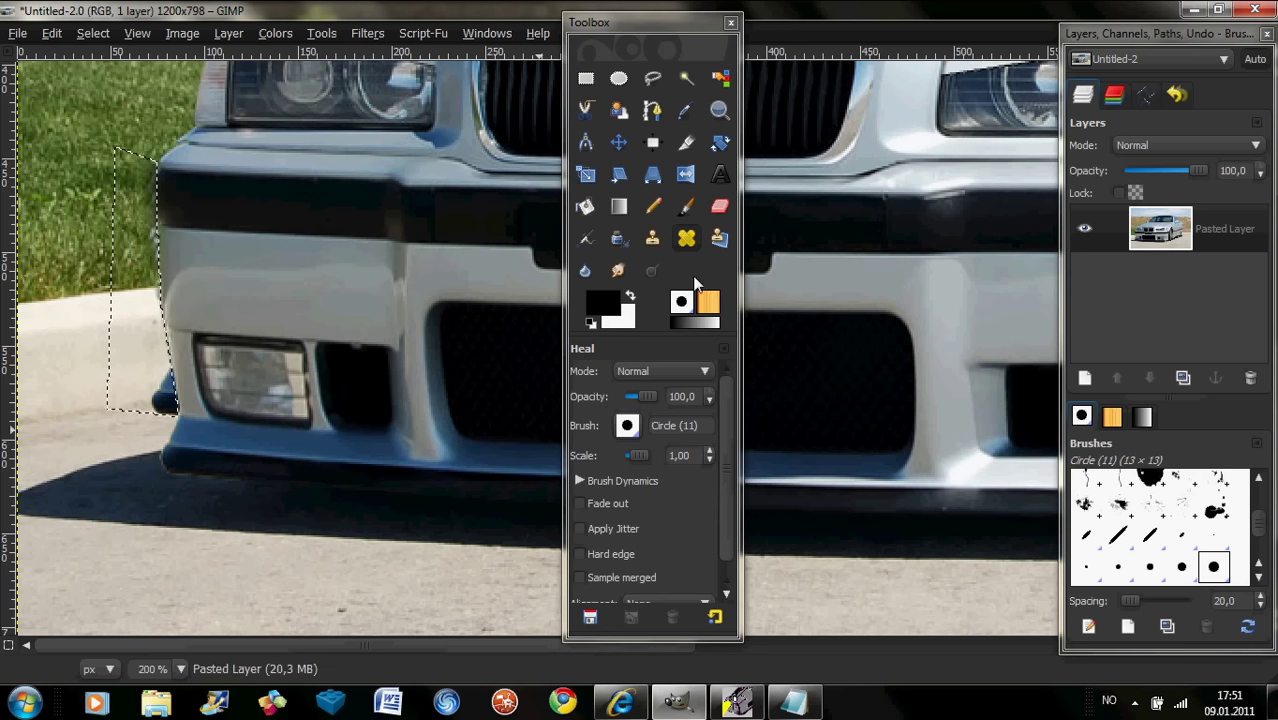
- Clone asphalt over the dark blob under the bumper's corner
click(652, 238)
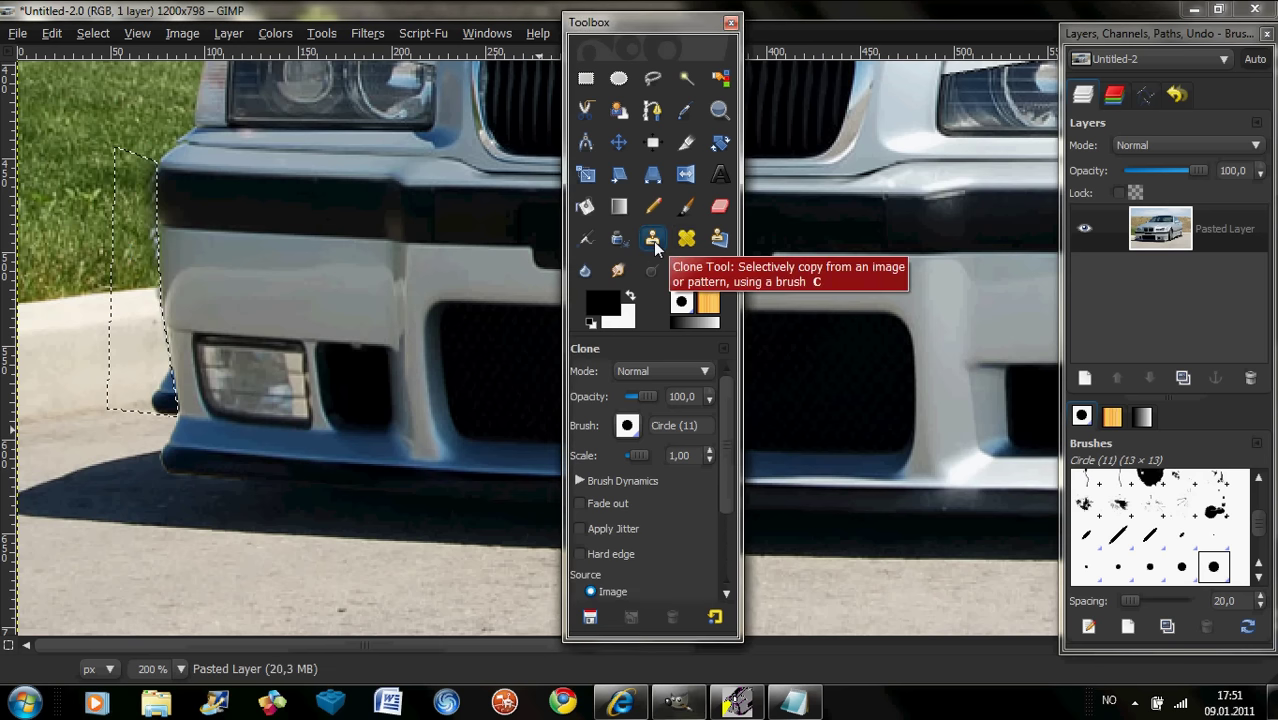
click(124, 401)
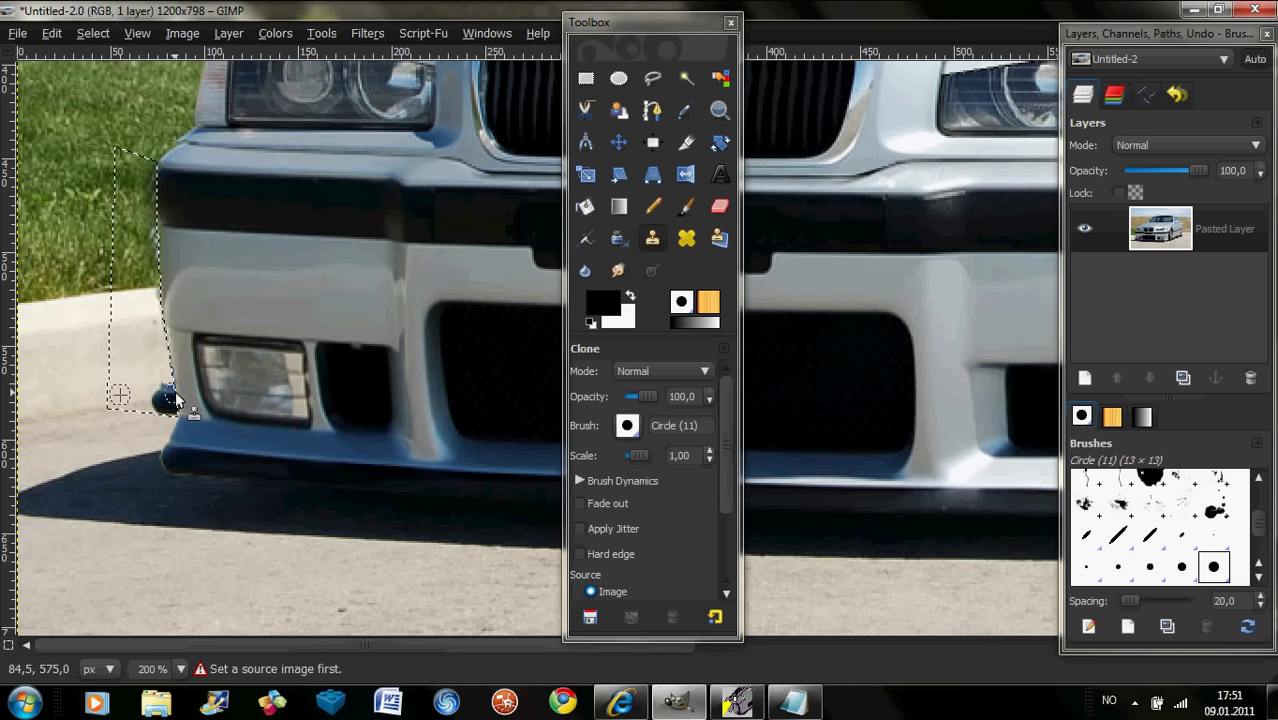
ctrl+click(163, 400)
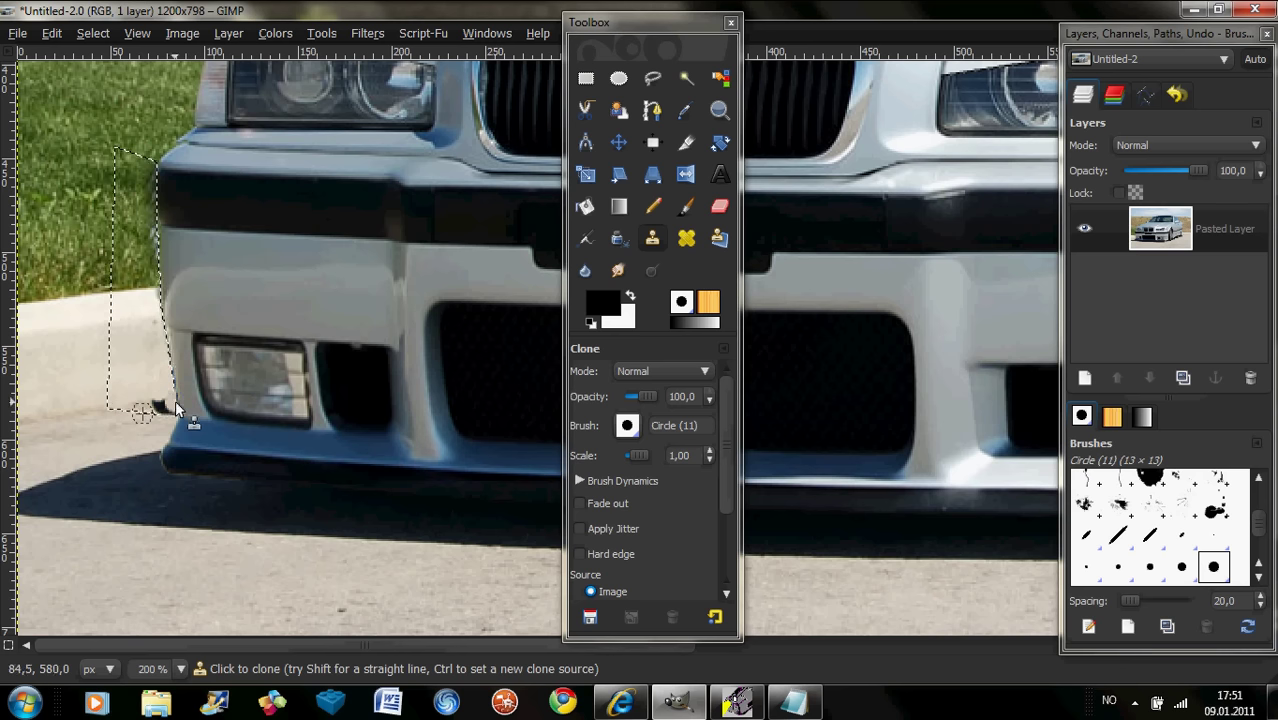
mouse_move(175, 405)
mouse_down()
mouse_move(156, 410)
mouse_move(176, 425)
mouse_up()
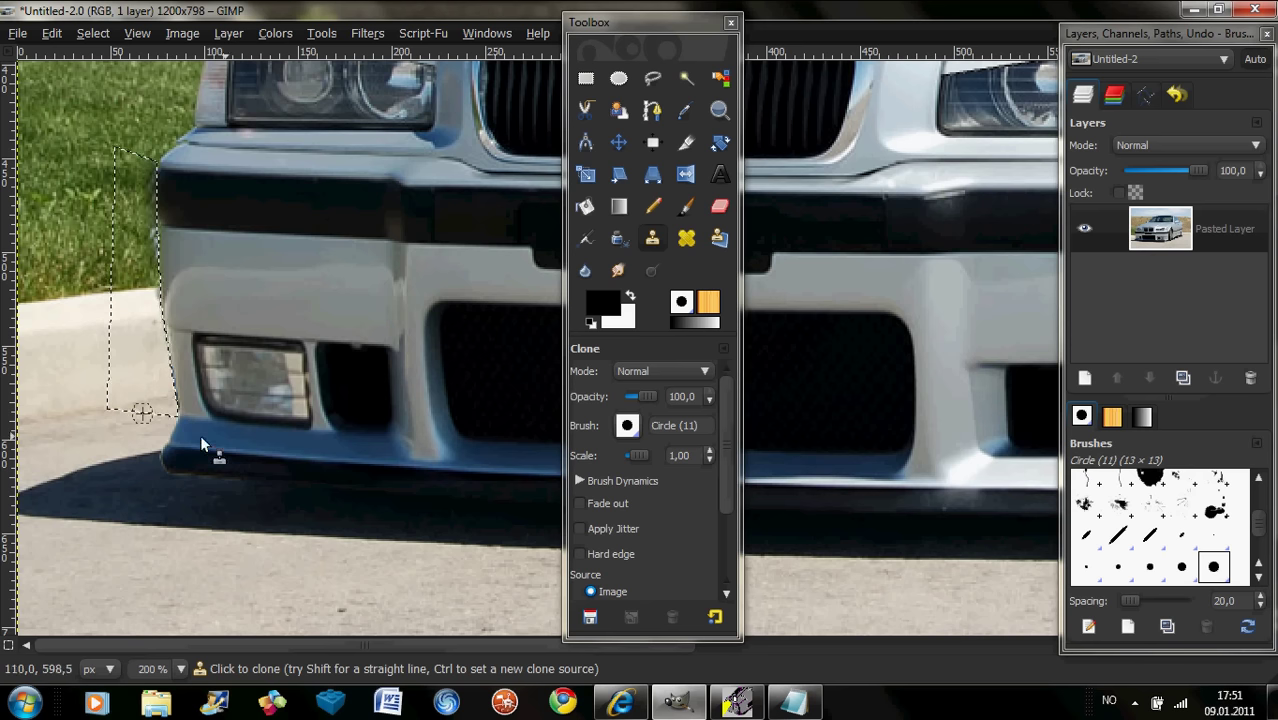
- Clear the selection and zoom out to 100%
right_click(217, 331)
click(394, 390)
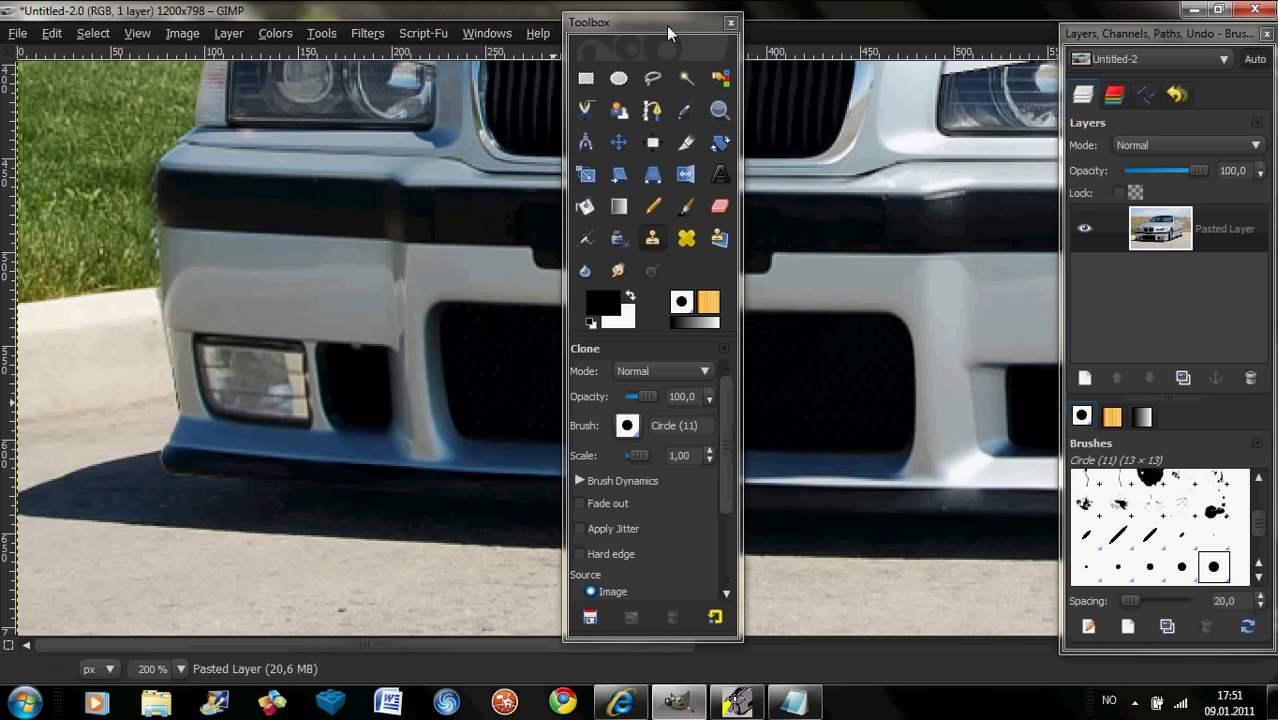
drag(668, 26, 66, 32)
click(181, 669)
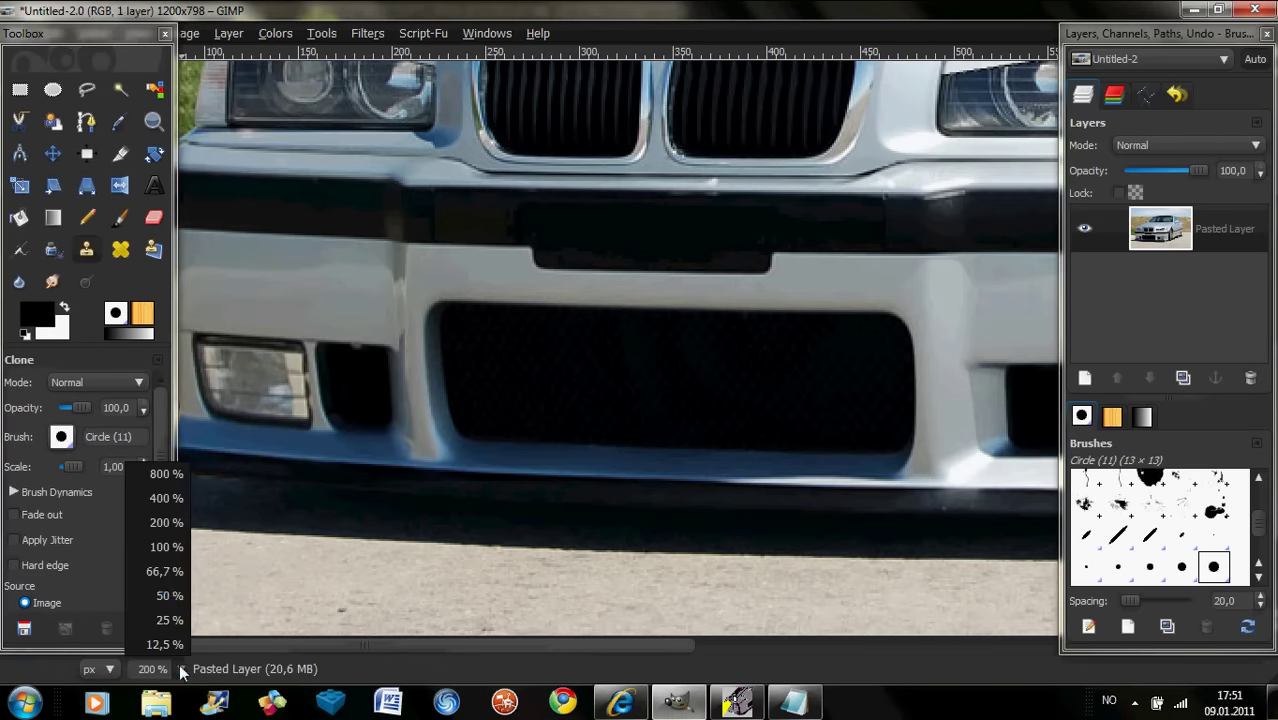
click(170, 547)
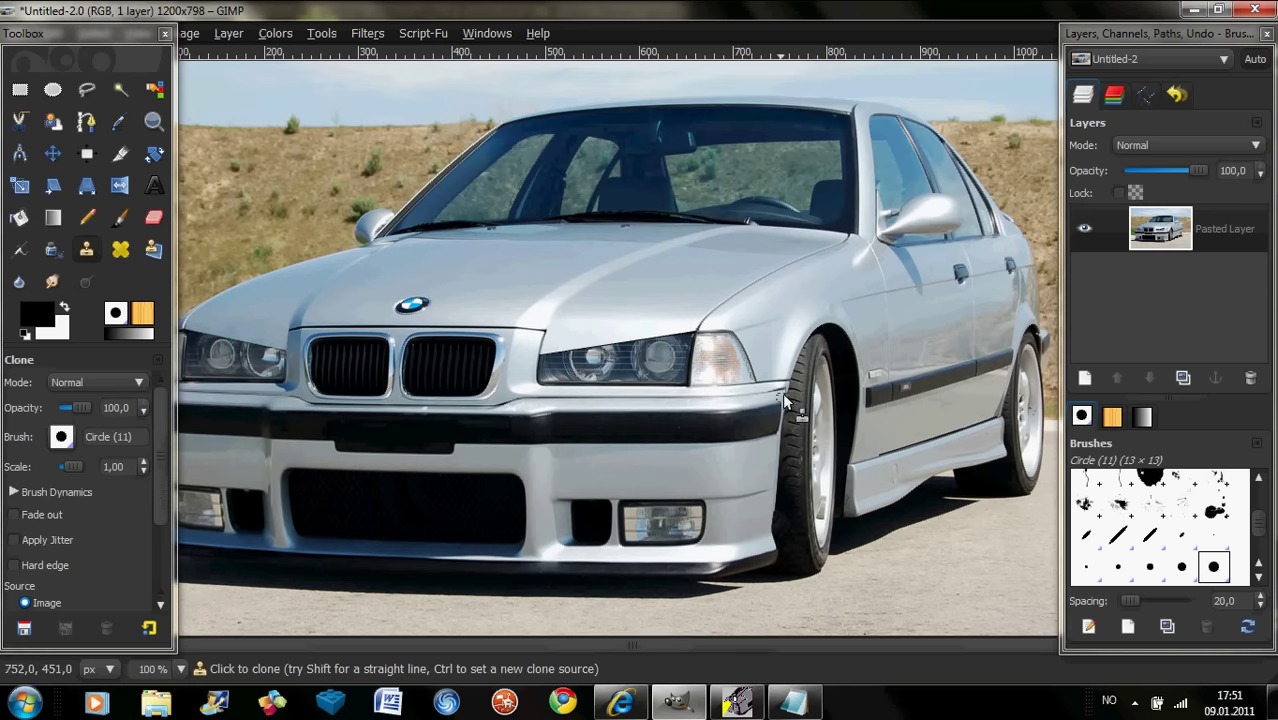
- Zoom to 200% and scroll to the side skirt between the wheels
click(181, 669)
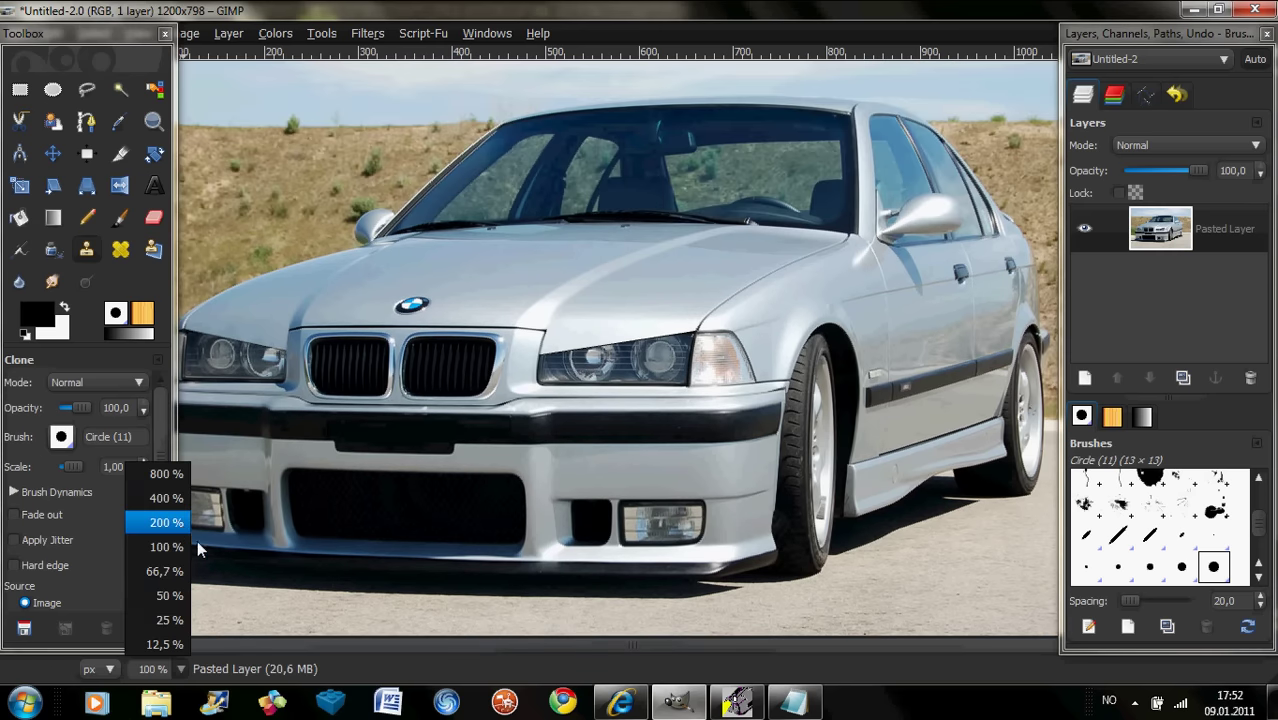
click(180, 522)
drag(608, 645, 810, 645)
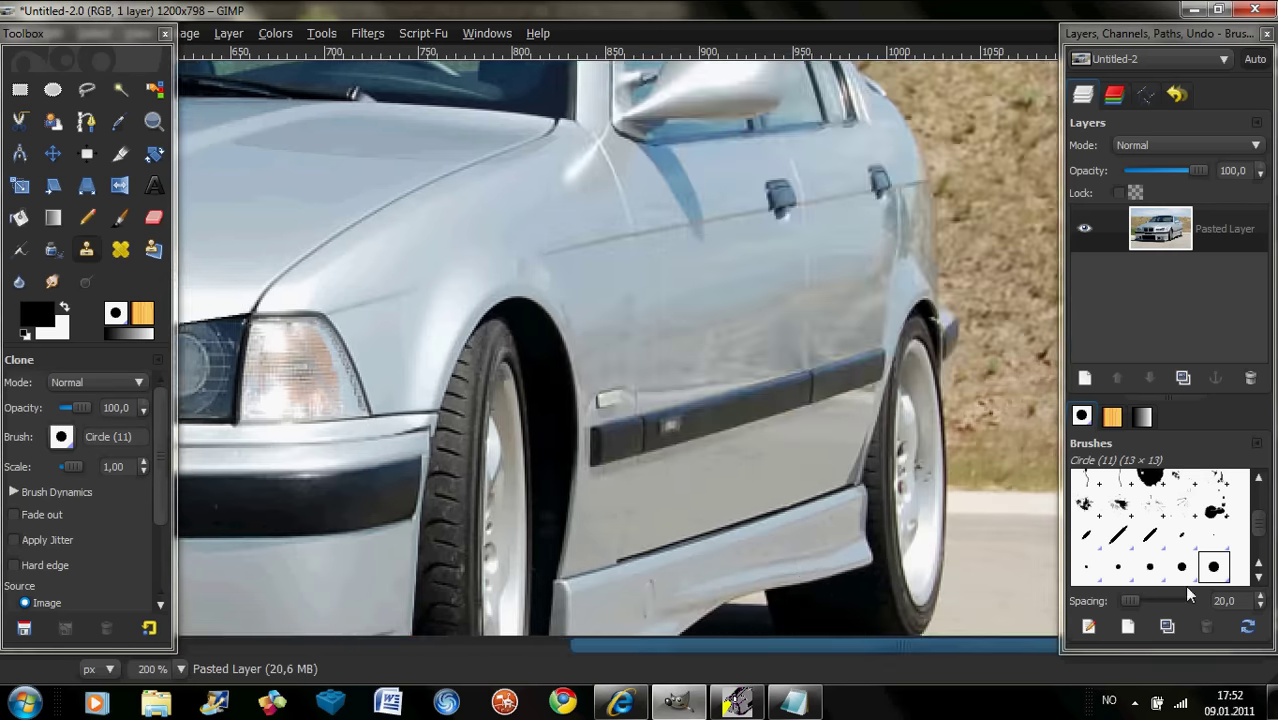
scroll(808, 283, down, 3)
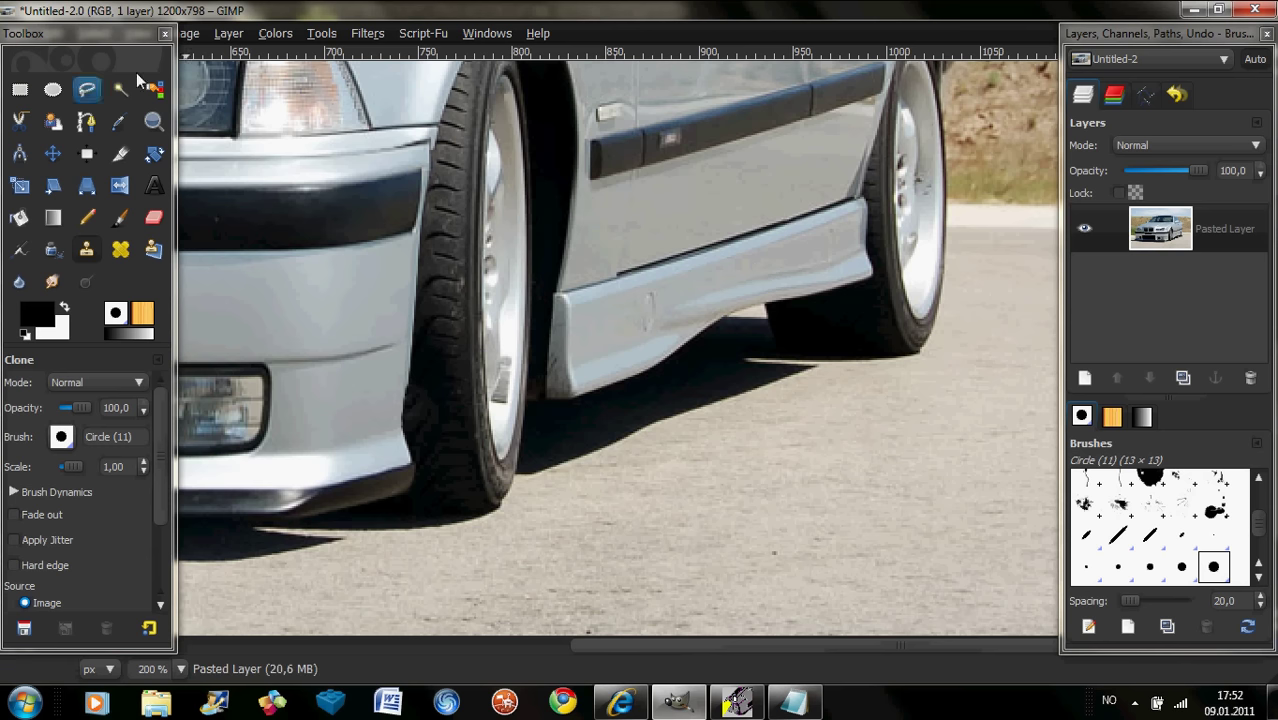
- Enclose the side skirt between the front and rear wheels in a closed free selection
click(87, 92)
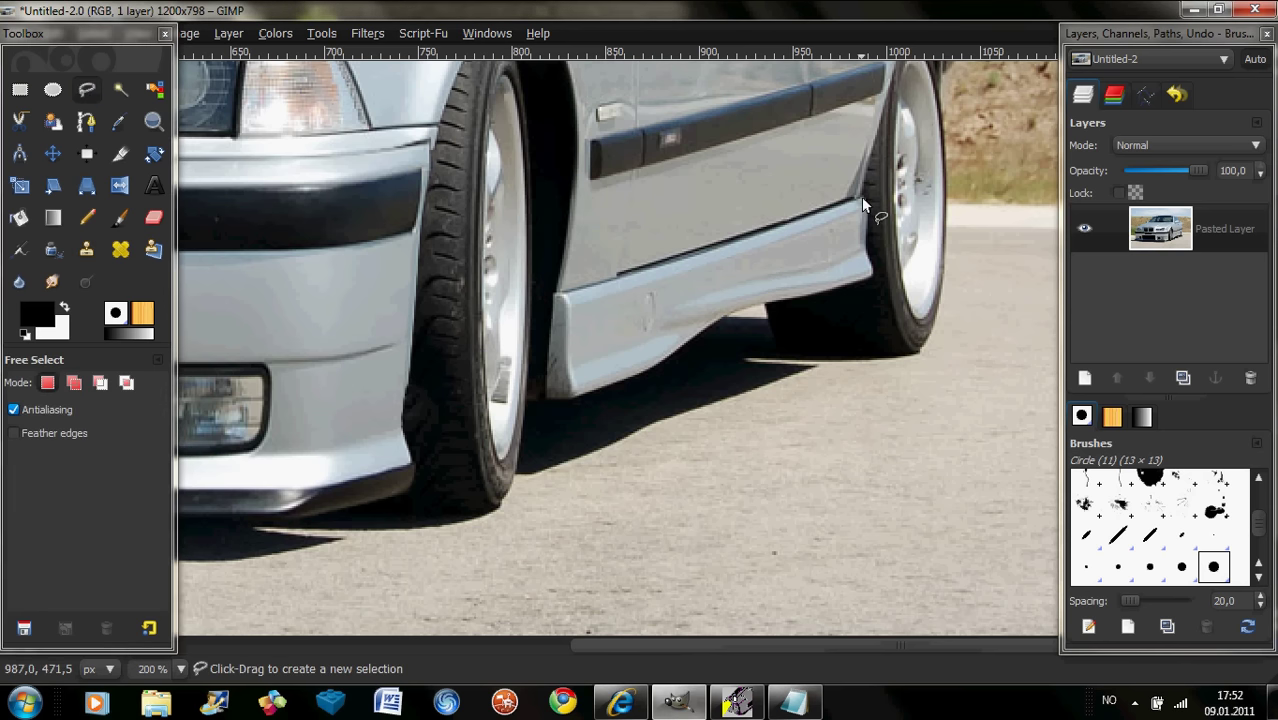
click(861, 197)
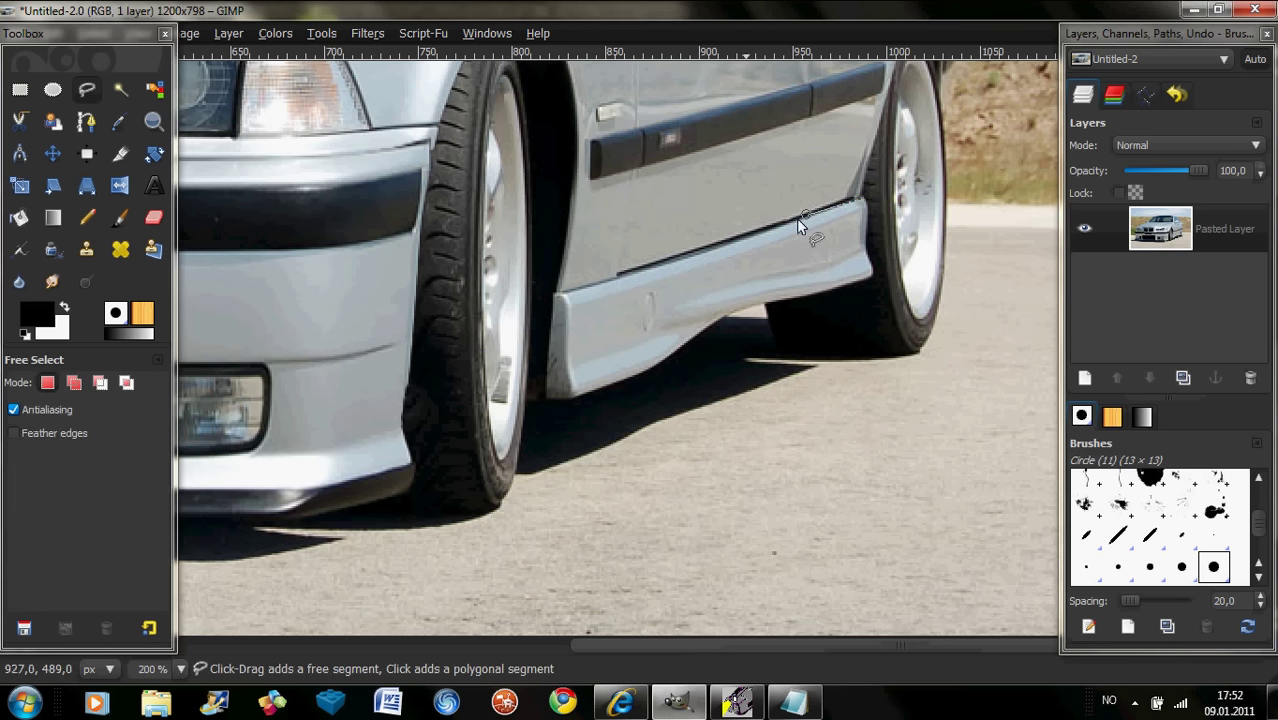
click(724, 244)
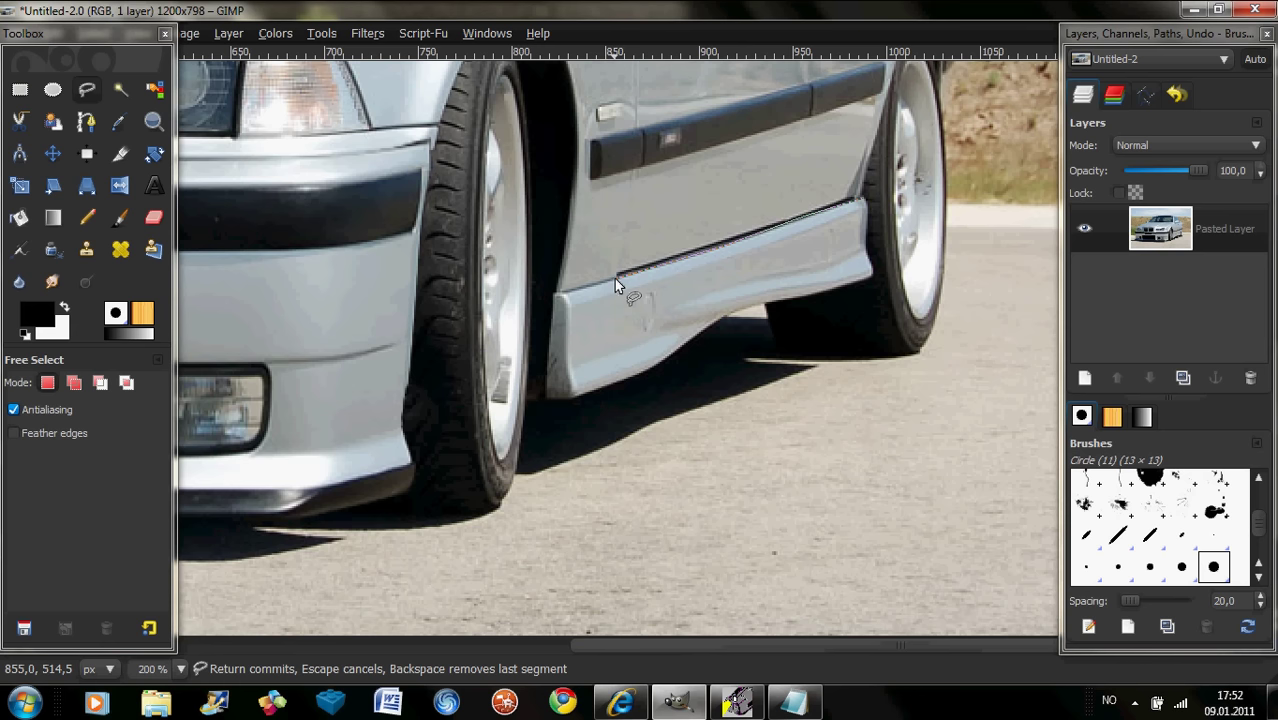
click(552, 292)
click(548, 346)
click(543, 394)
click(575, 399)
click(740, 307)
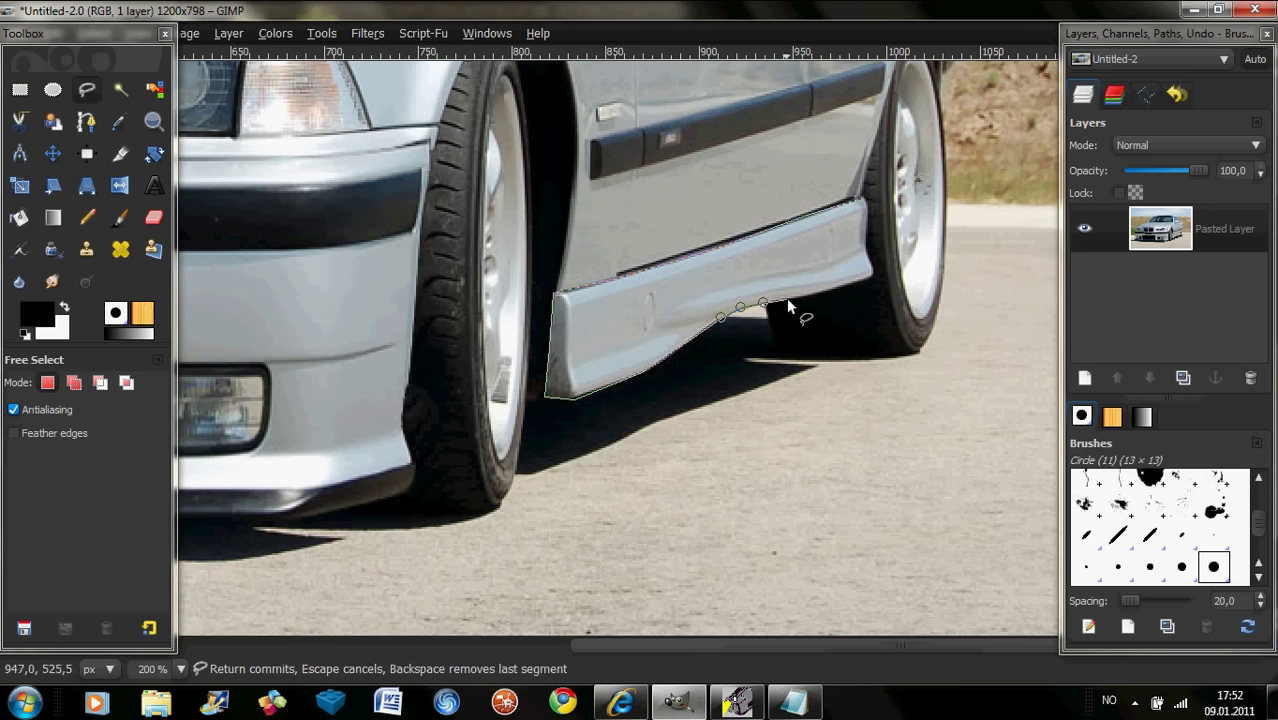
click(788, 300)
click(873, 272)
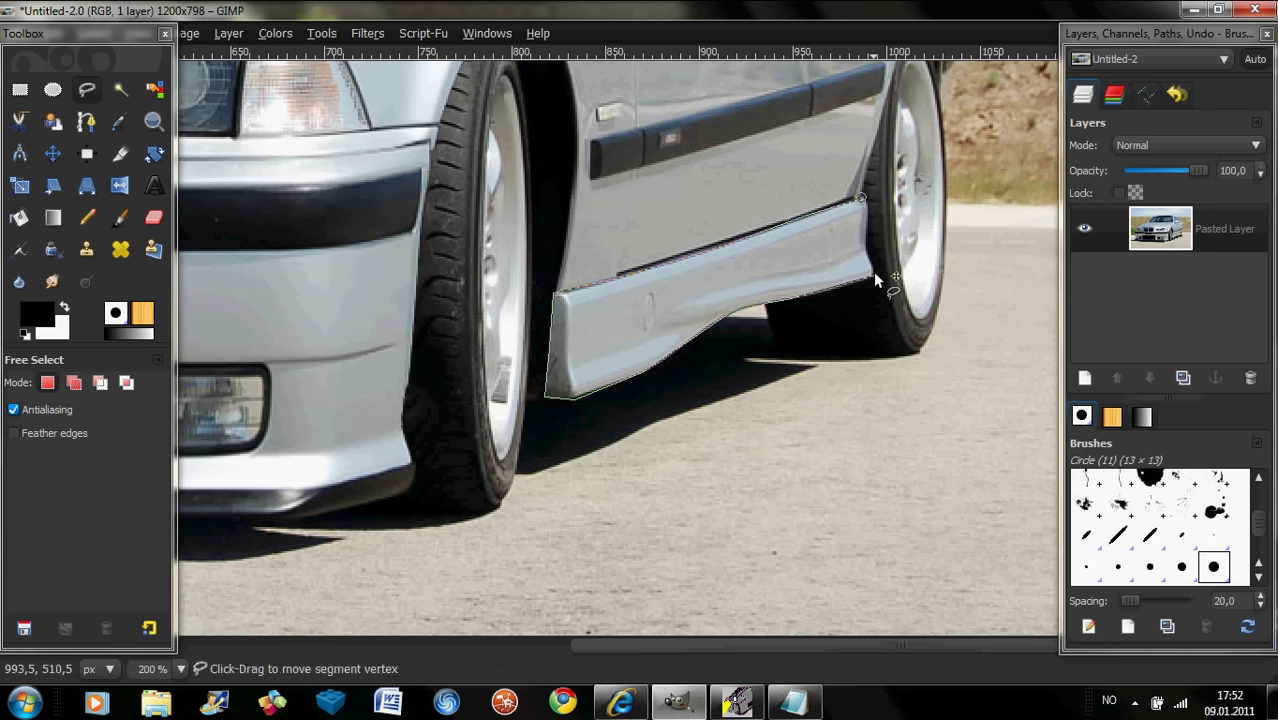
click(866, 252)
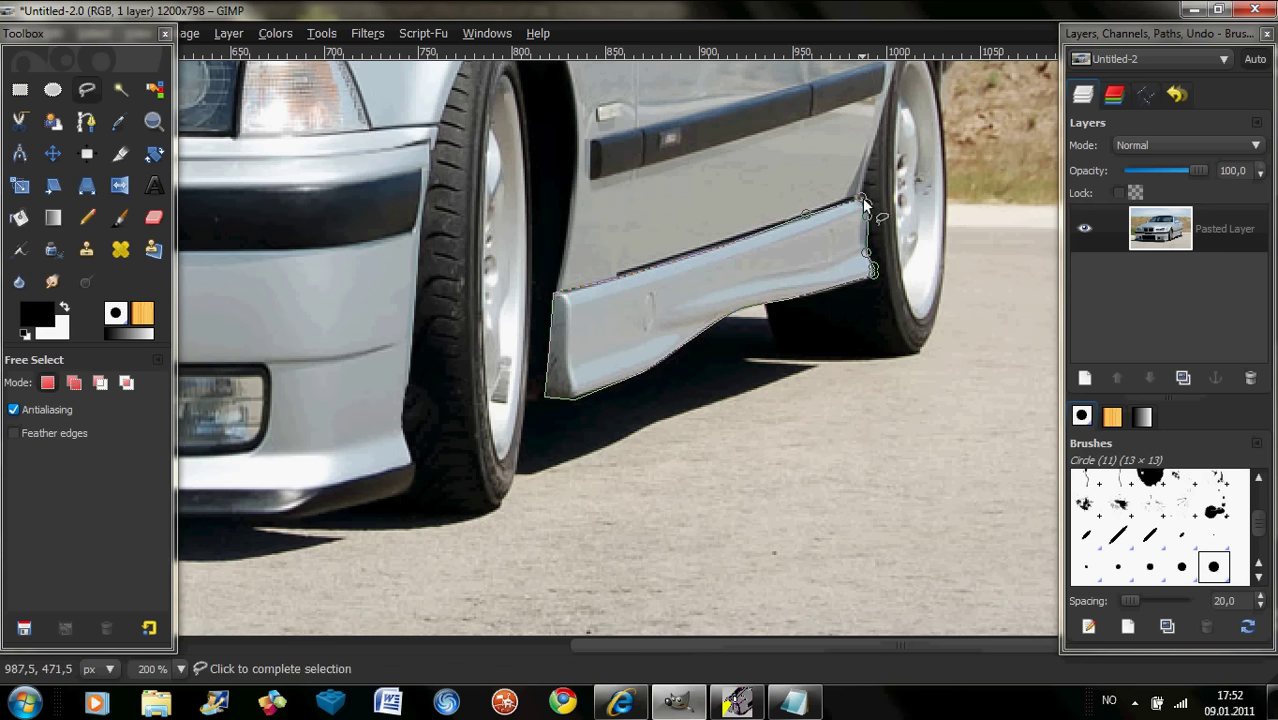
click(861, 198)
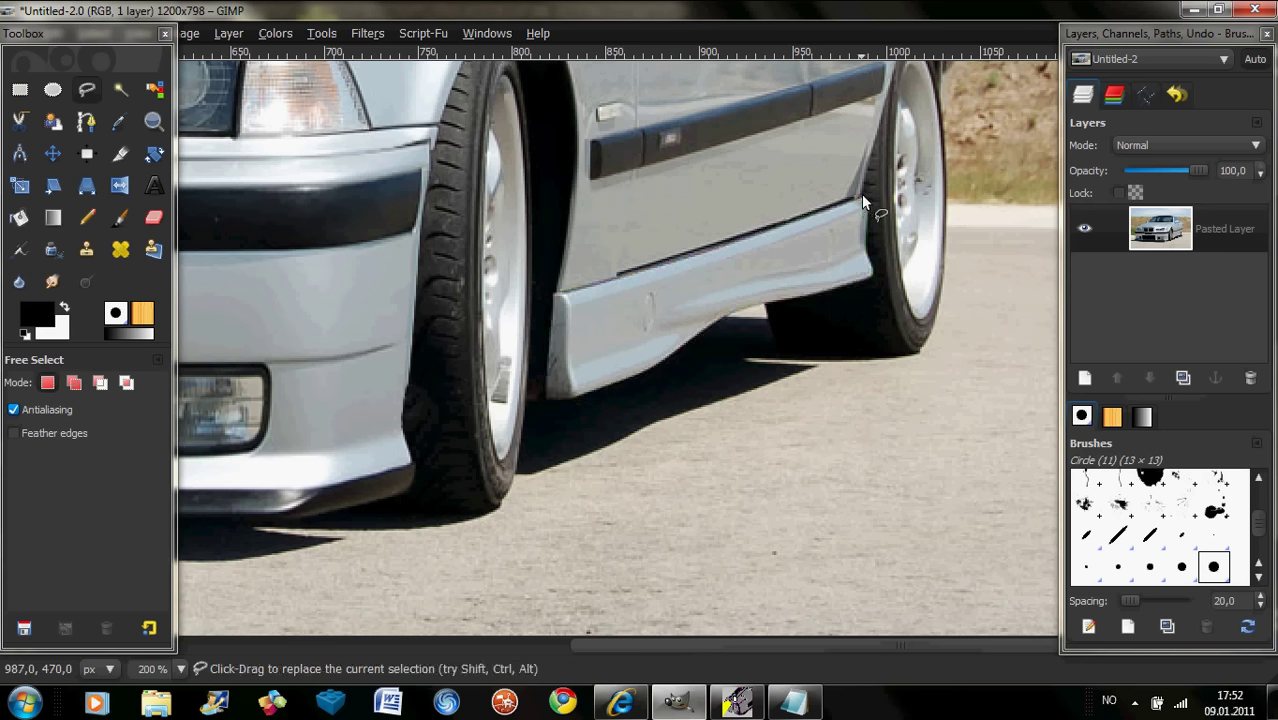
right_click(641, 332)
- Copy the side skirt and paste it as a new layer
click(848, 371)
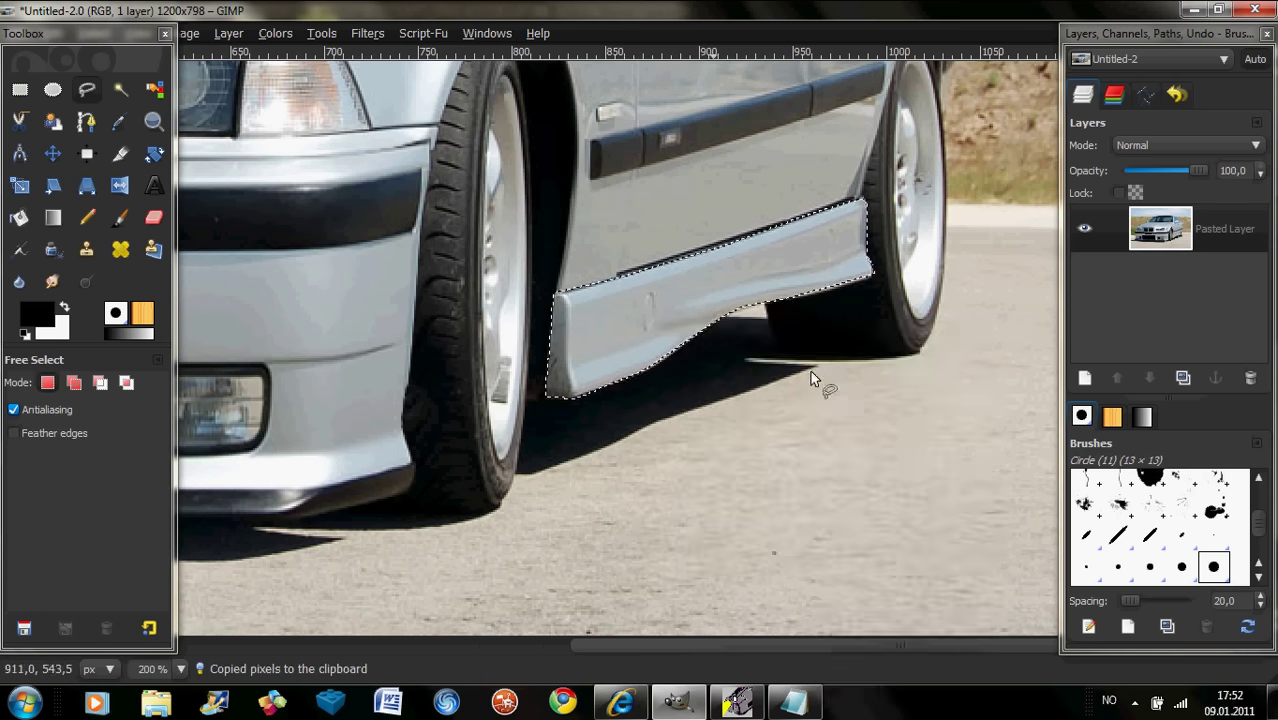
right_click(691, 322)
mouse_move(722, 352)
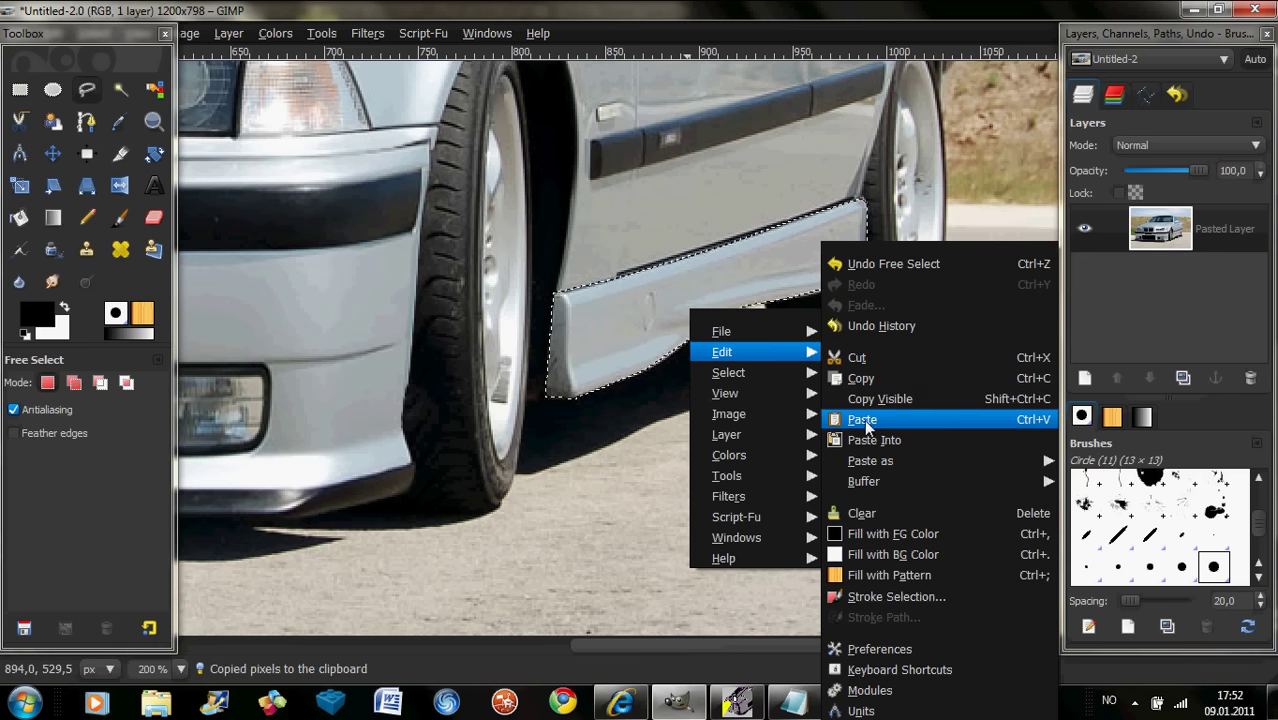
click(862, 420)
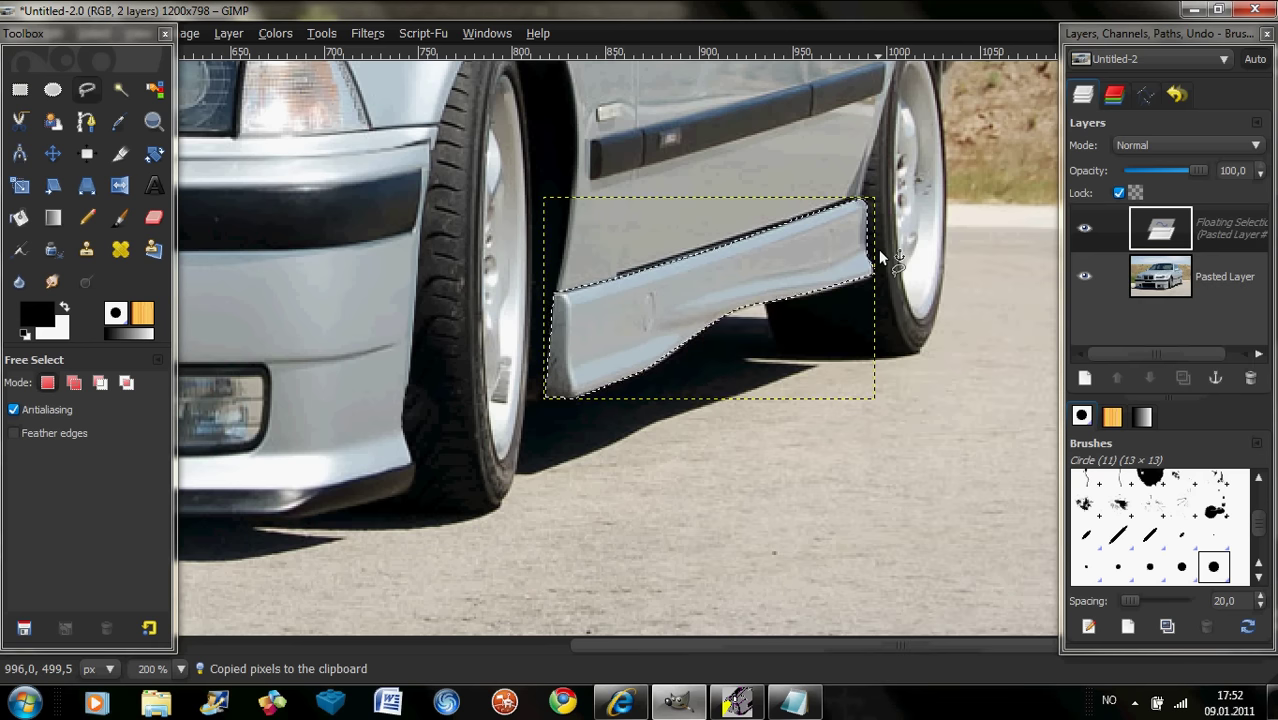
key(shift+ctrl+n)
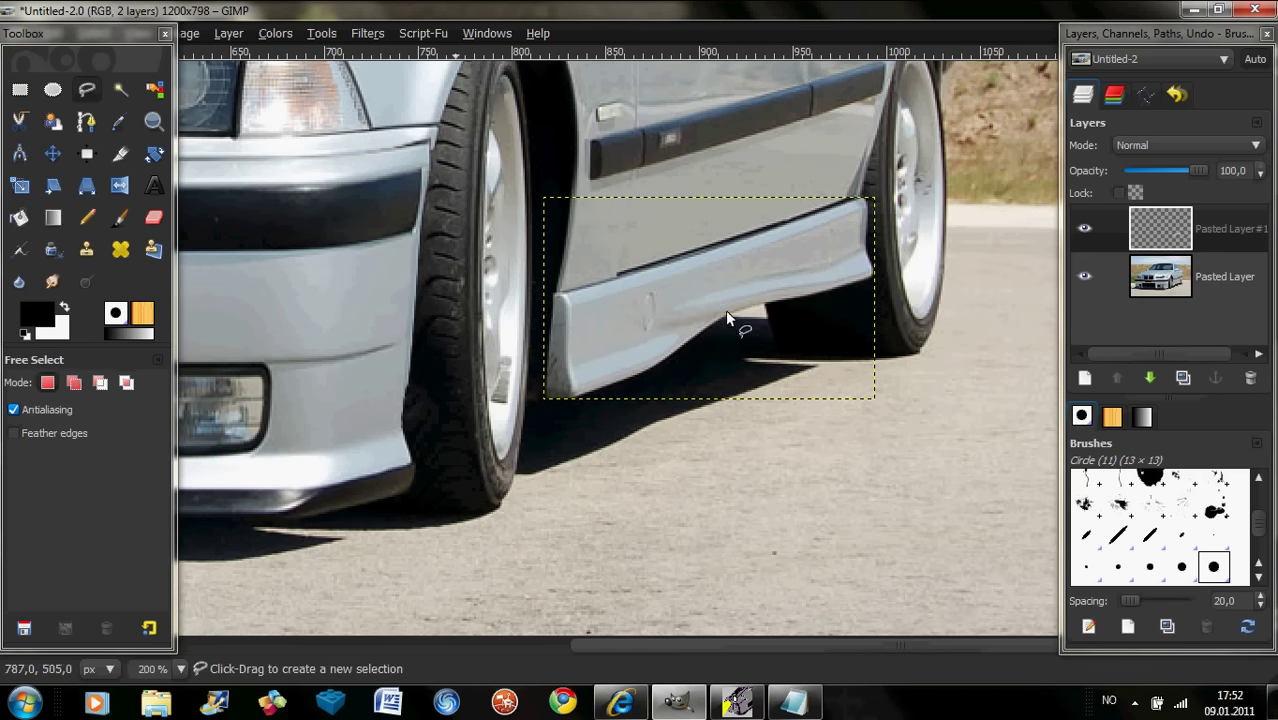
- Scale the side-skirt layer from 108 to 132 pixels high (177 × 132)
click(19, 185)
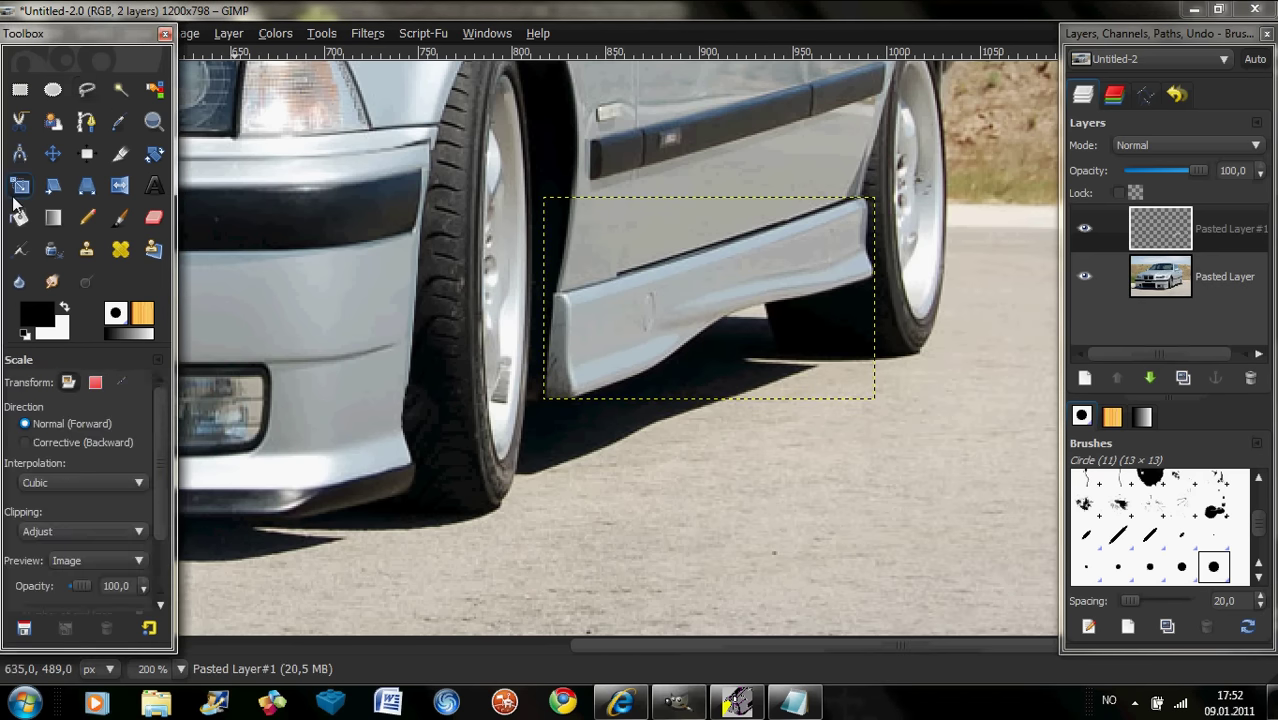
click(672, 312)
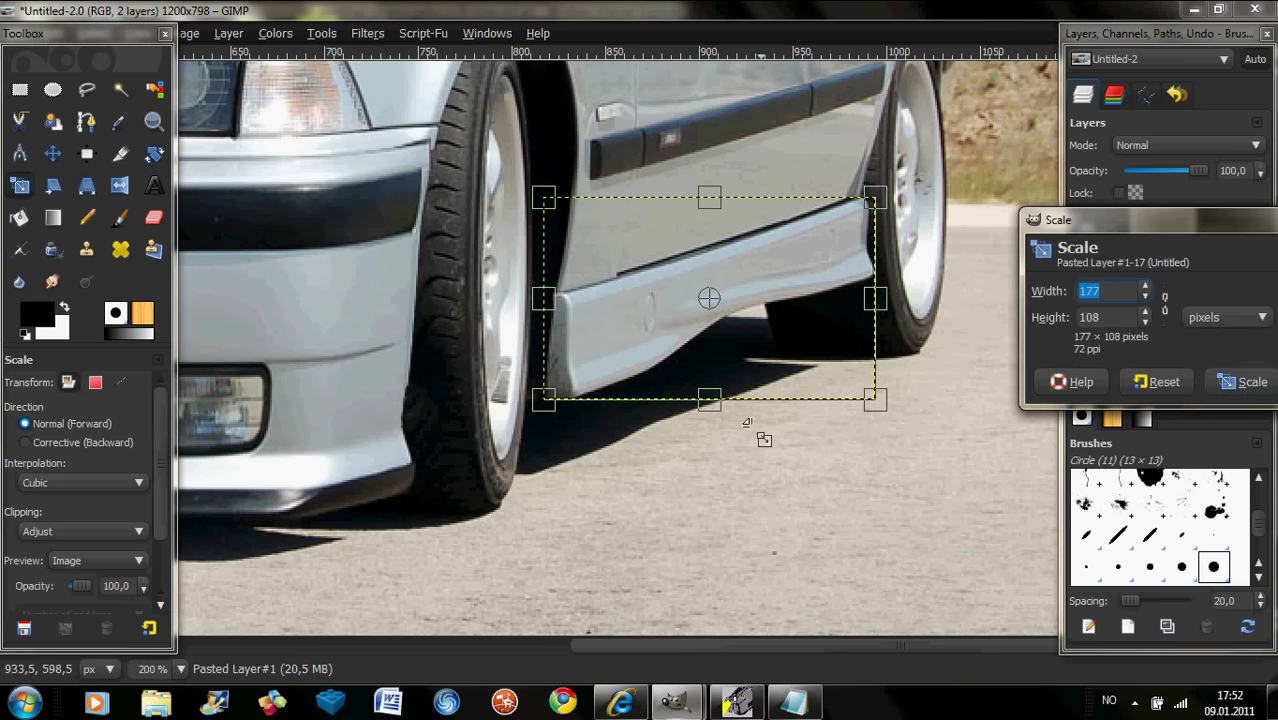
drag(710, 402, 709, 445)
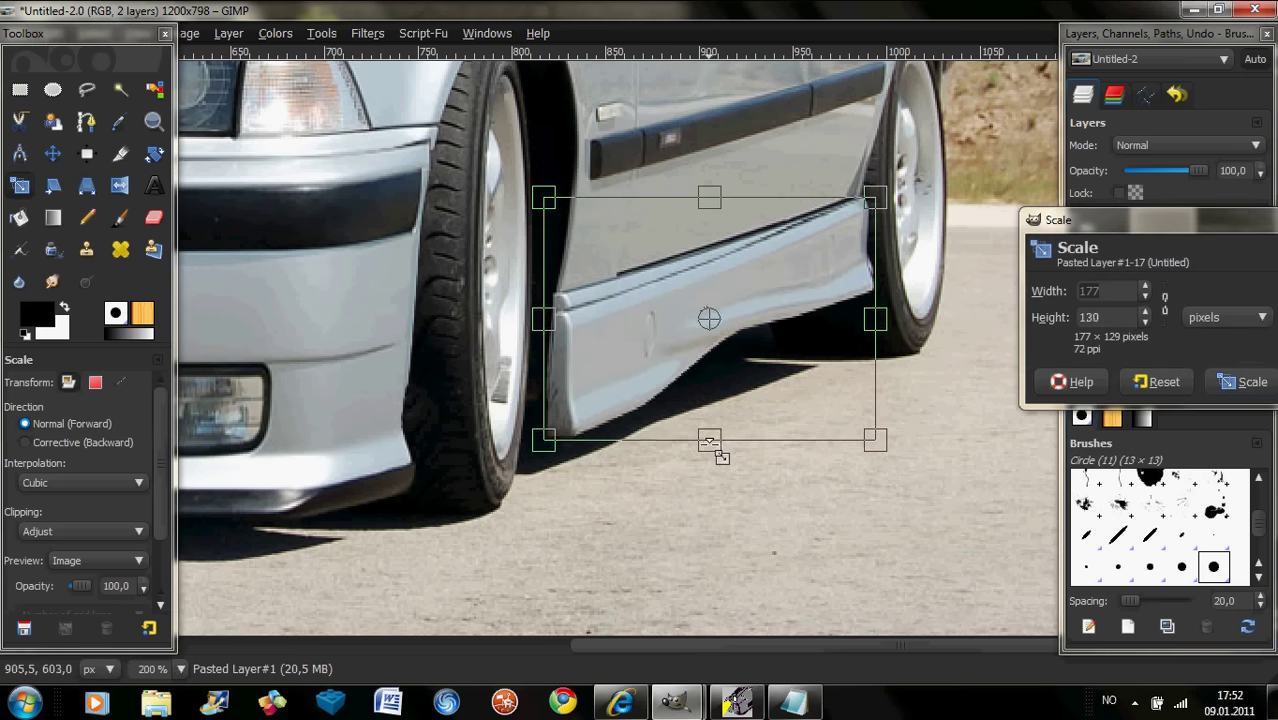
click(1245, 381)
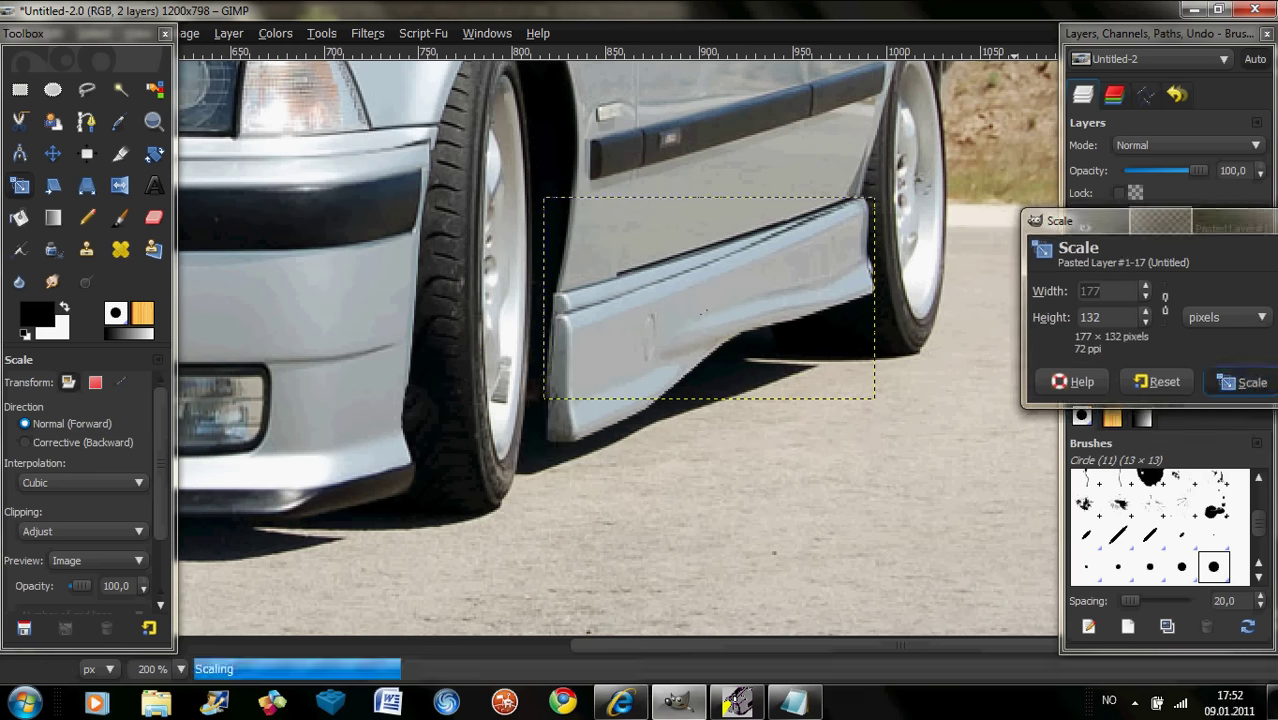
click(154, 153)
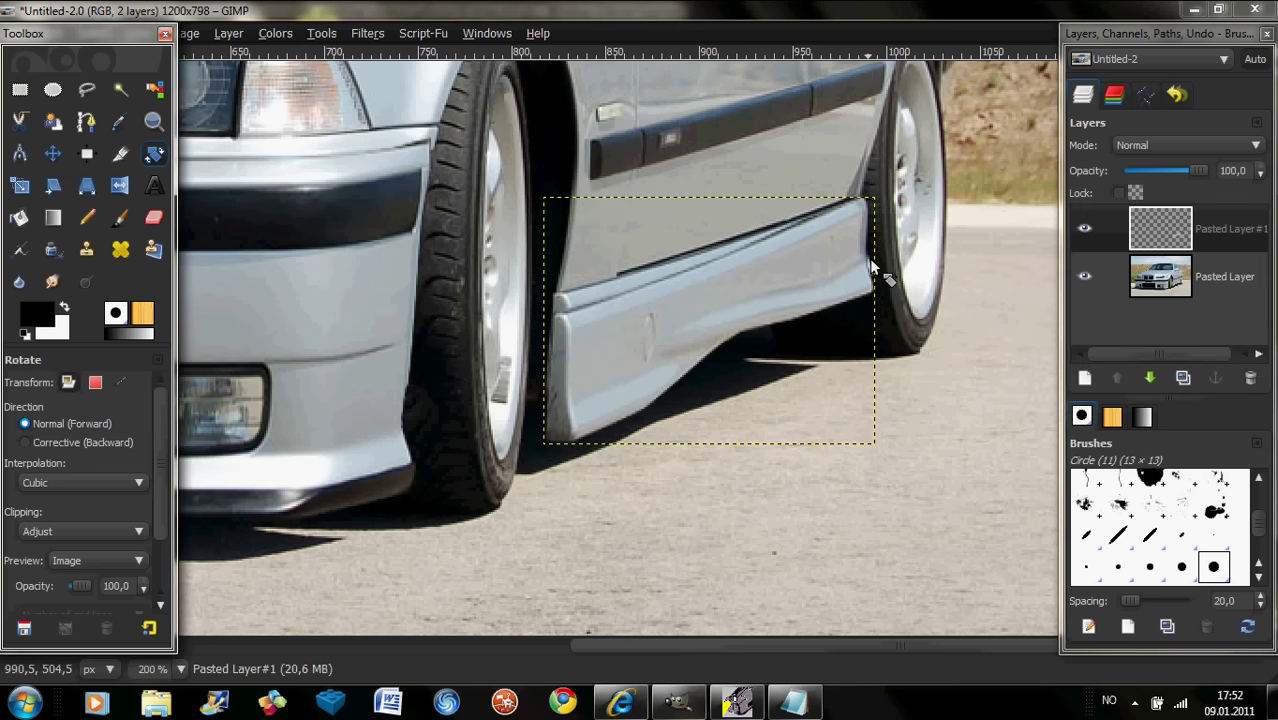
- Tilt the side skirt about 2°, nudge it with arrow keys, then fine-tune the rotation to 0.28°
drag(867, 265, 867, 270)
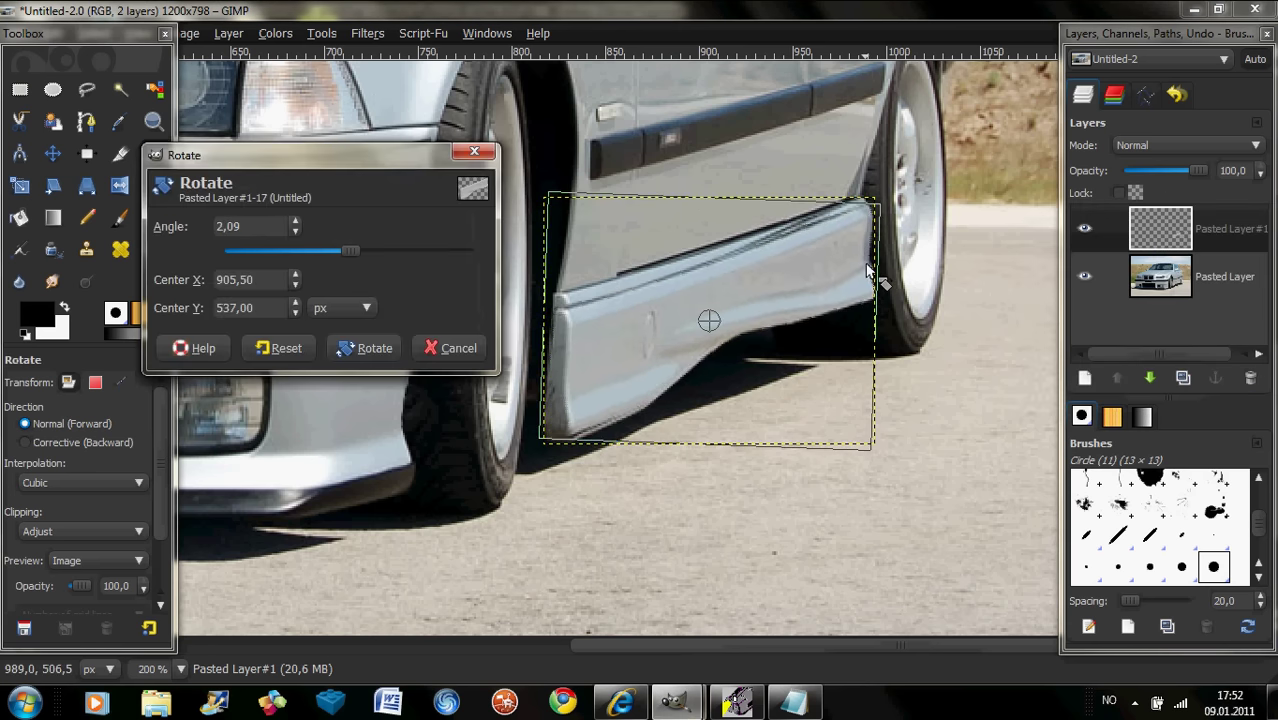
click(361, 352)
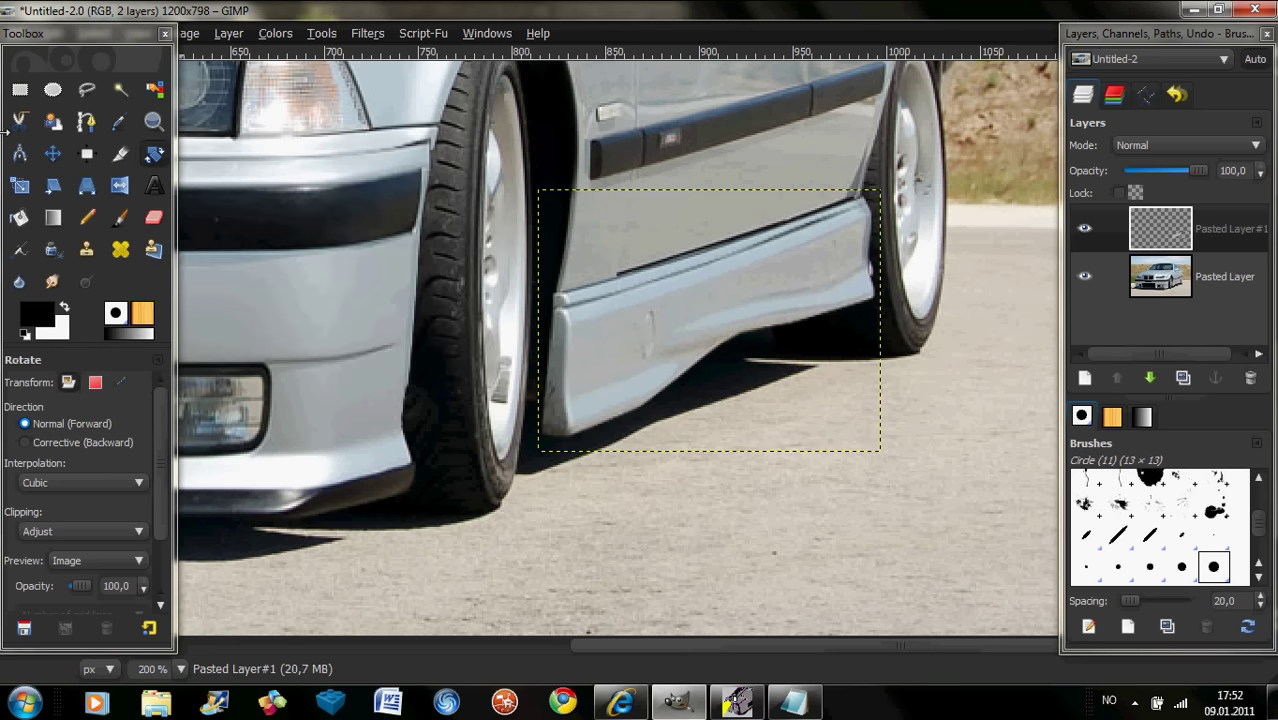
click(53, 153)
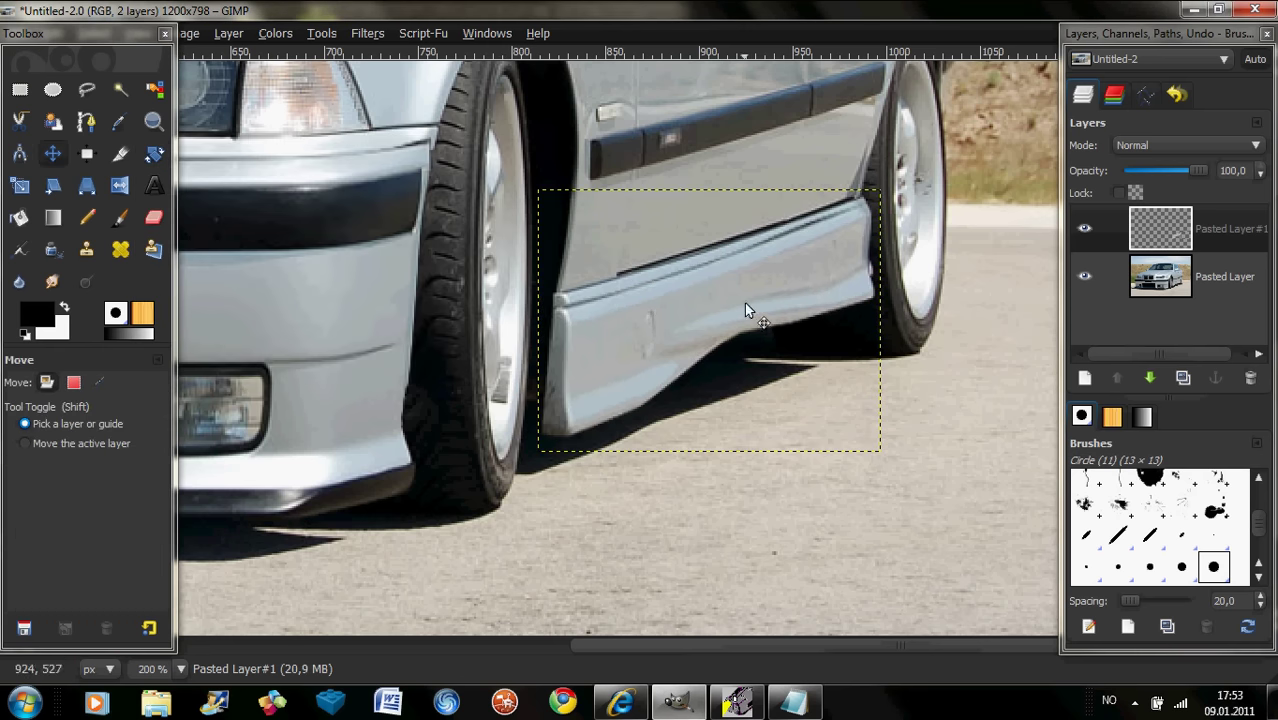
key(Up)
key(Up)
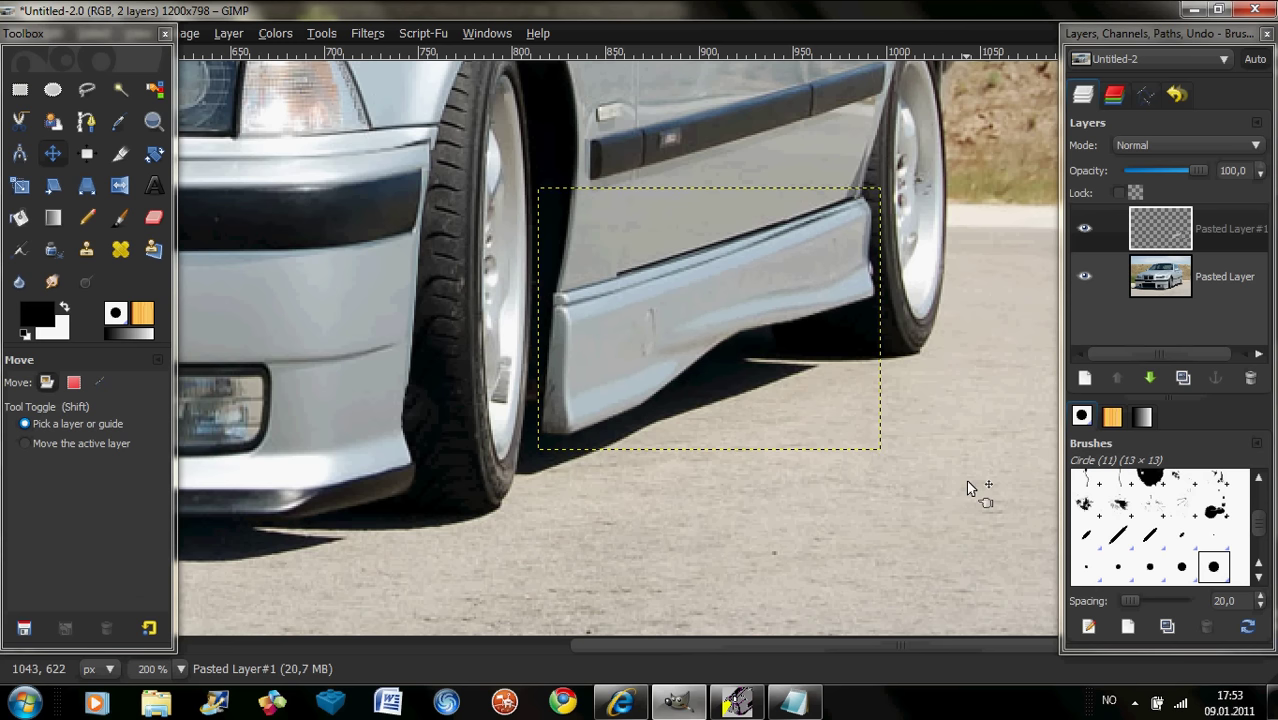
key(Up)
key(Up)
key(Up)
key(Up)
key(Up)
key(Up)
key(Up)
key(Up)
key(Up)
key(Down)
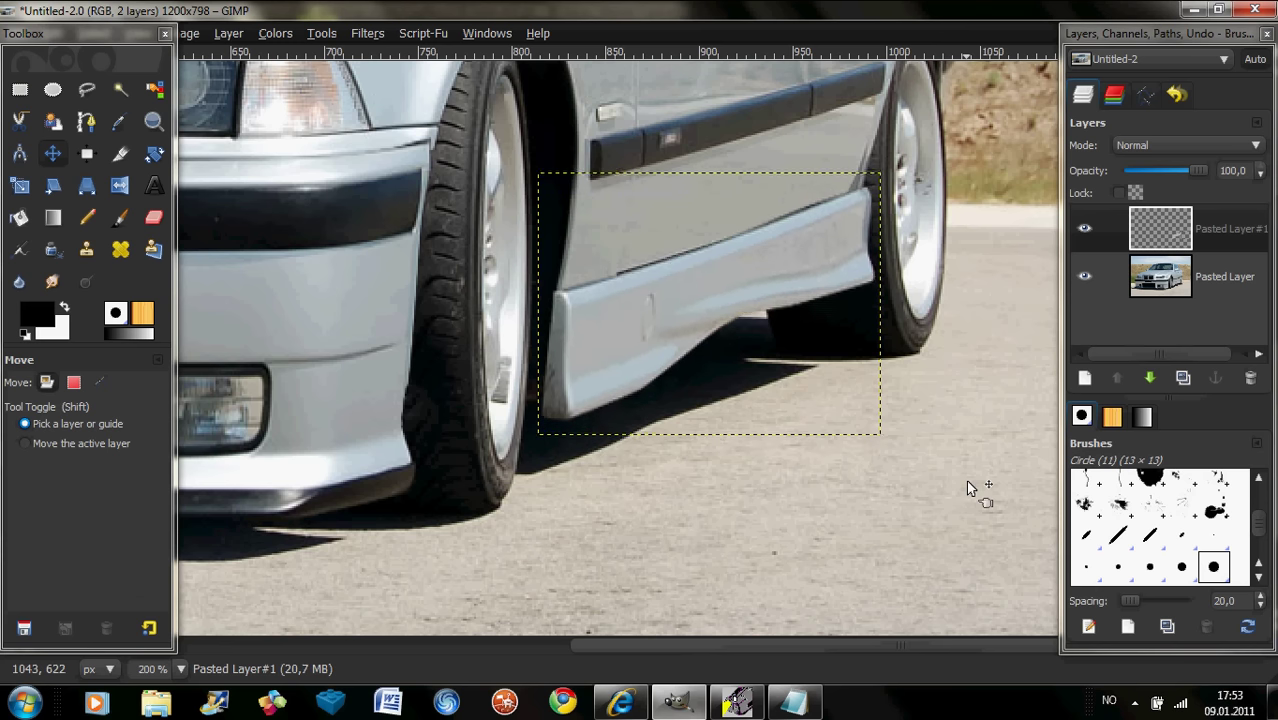
key(Down)
key(Down)
key(Down)
key(Down)
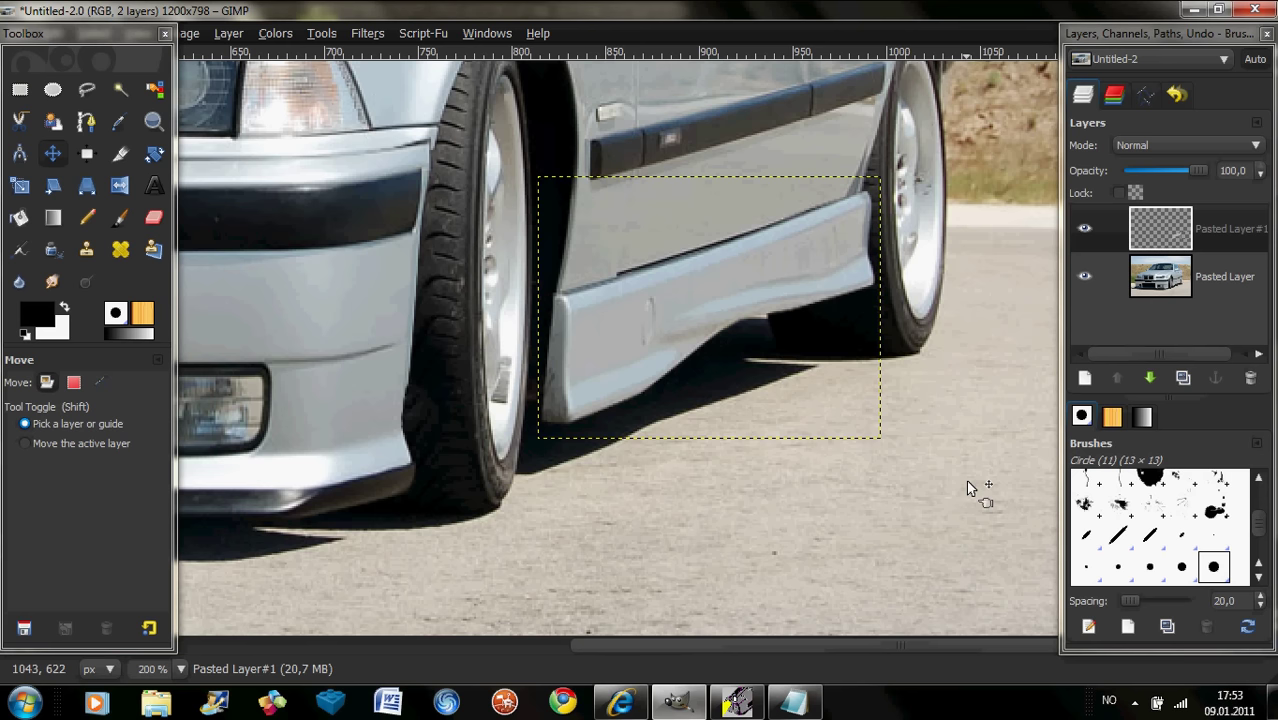
click(154, 153)
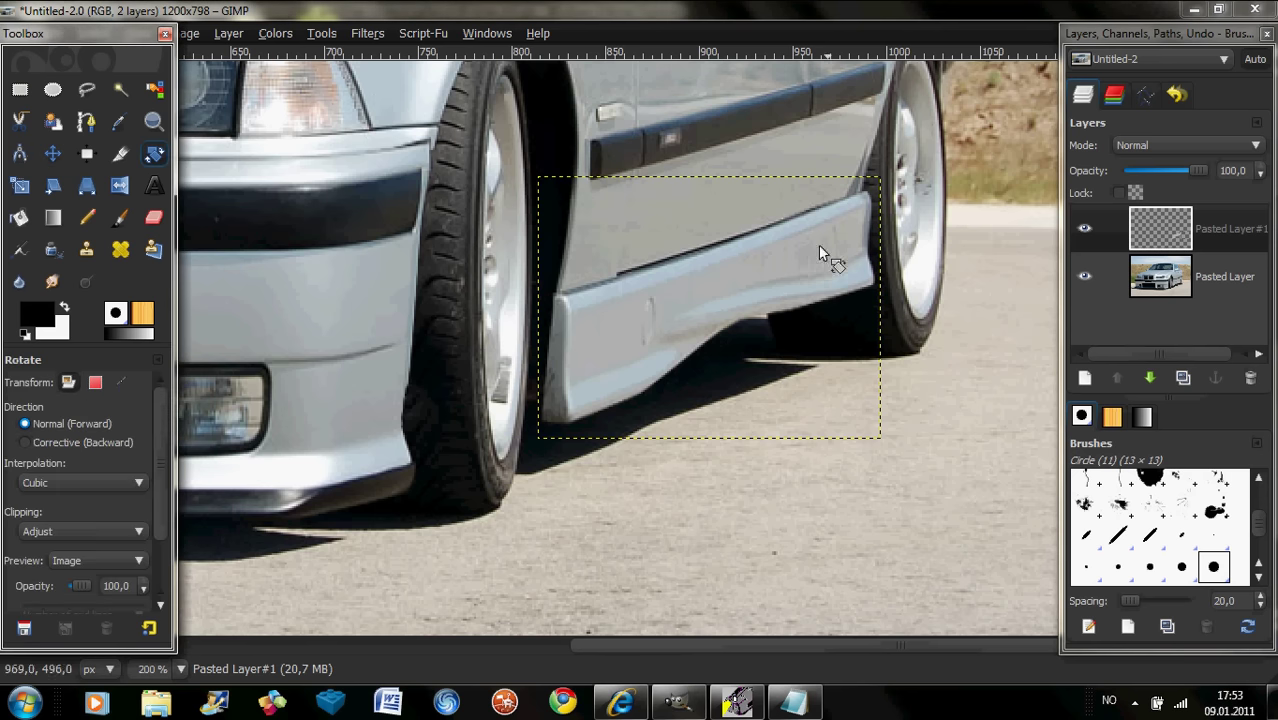
drag(852, 223, 852, 224)
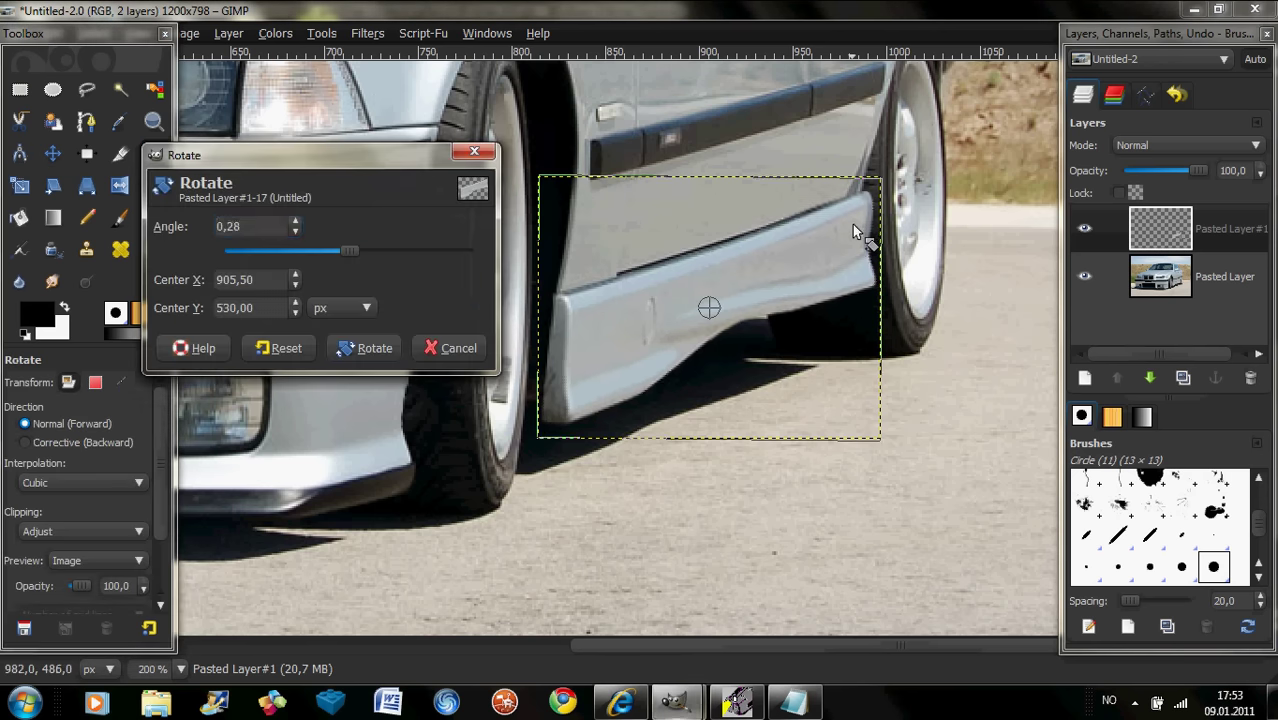
key(Return)
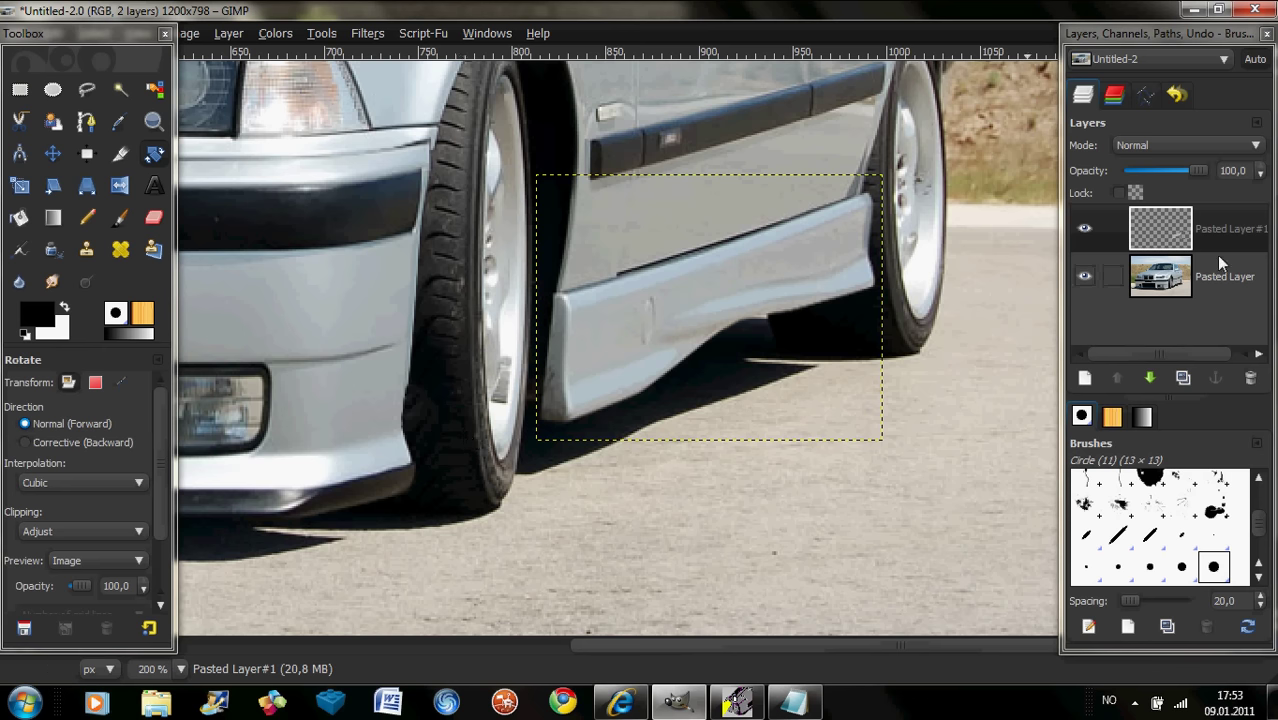
- Merge Pasted Layer#1 down into the photo, zoom to 66.7% and bring Notepad forward
right_click(1209, 228)
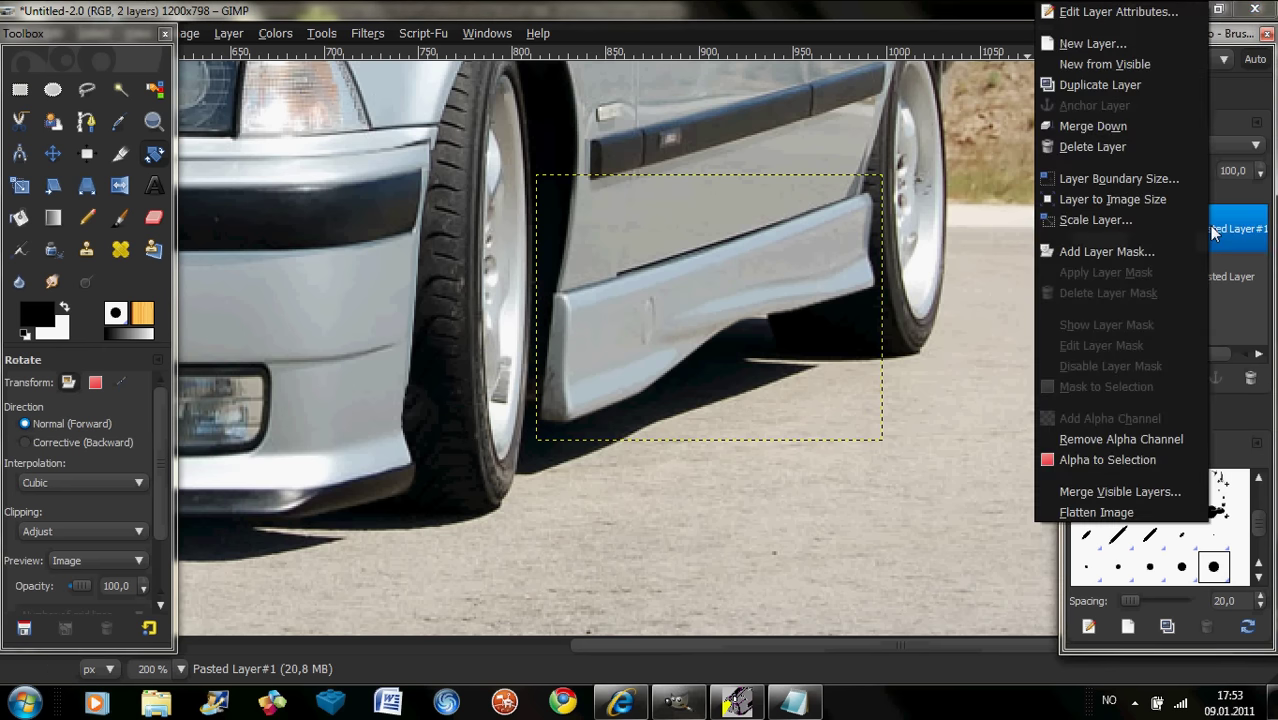
click(1138, 126)
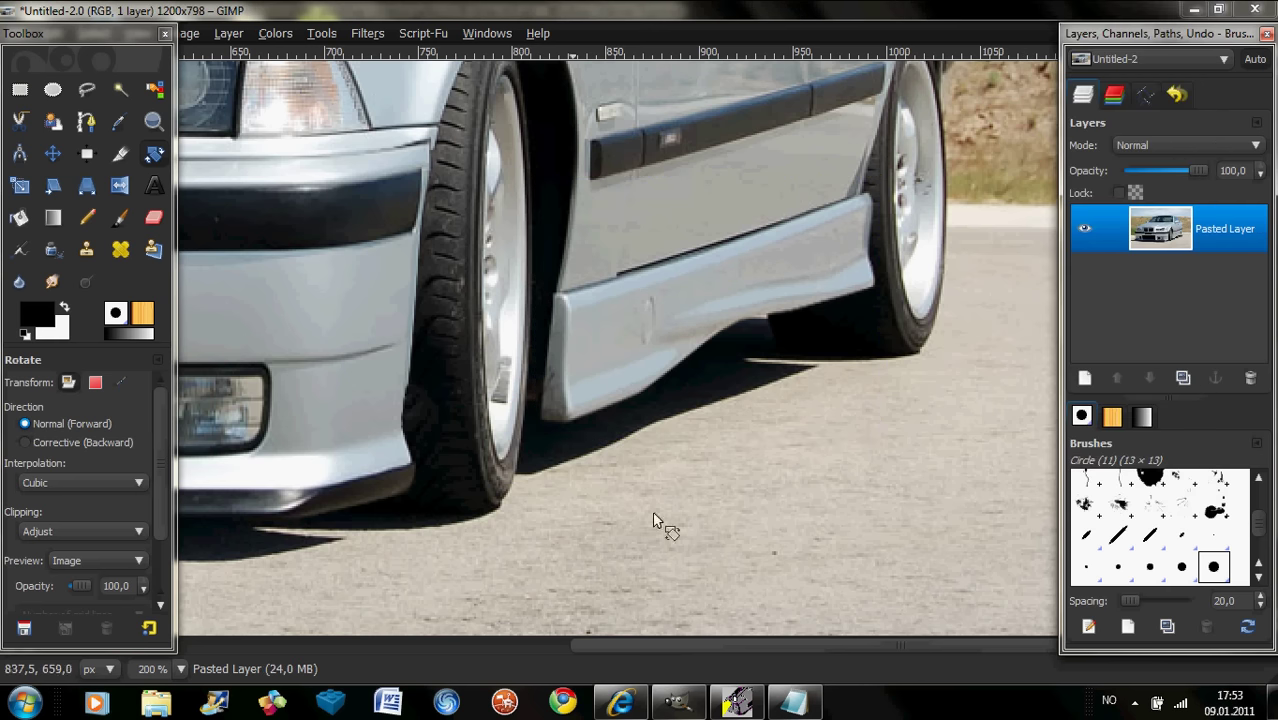
click(183, 677)
click(167, 545)
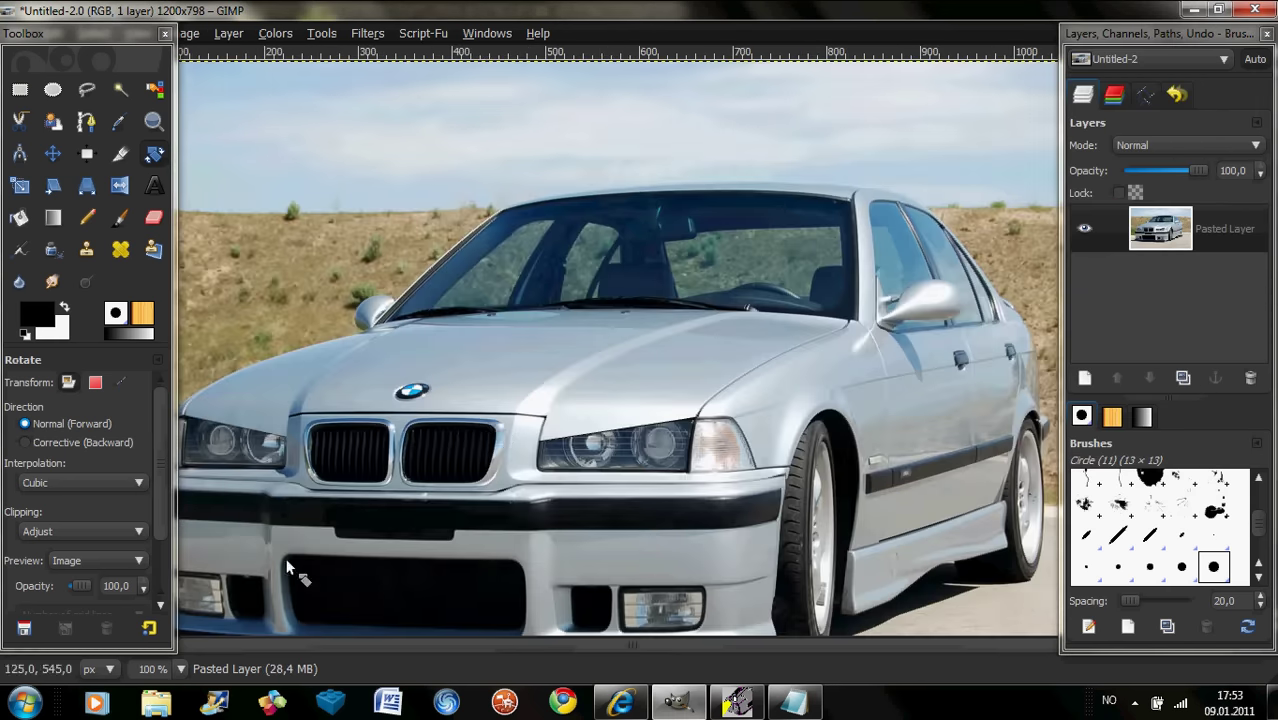
click(179, 668)
click(160, 566)
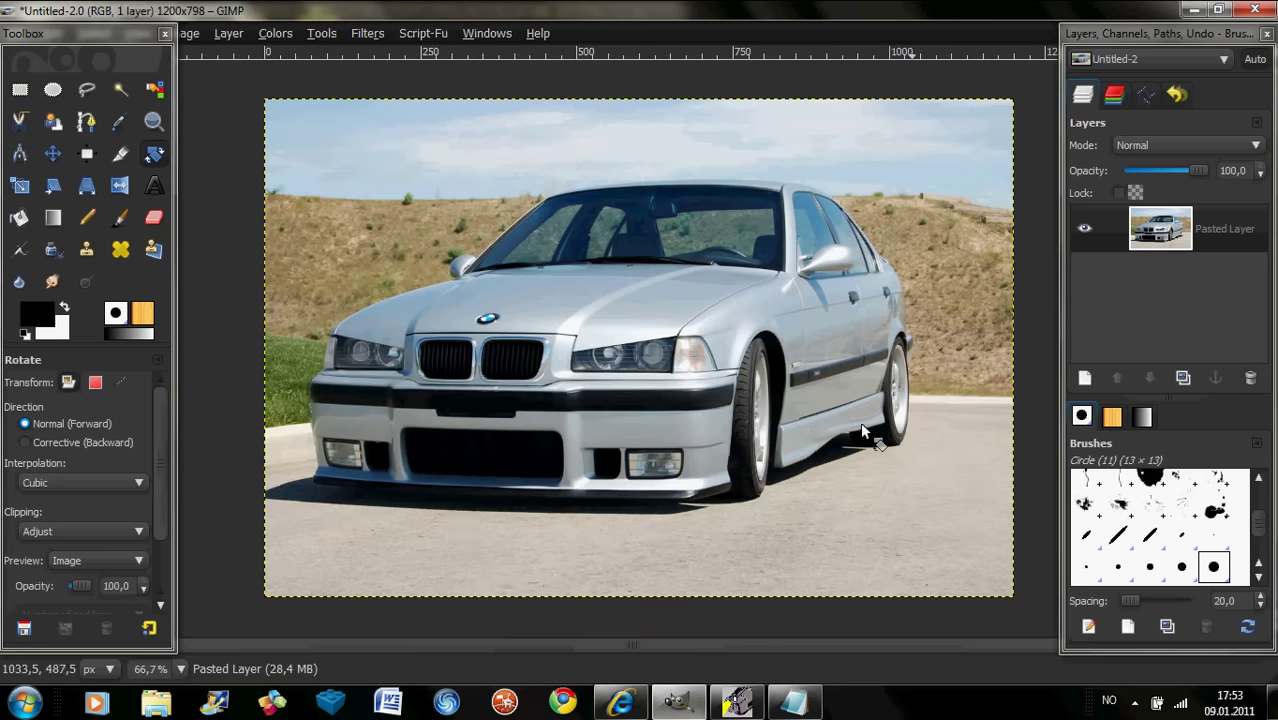
click(793, 703)
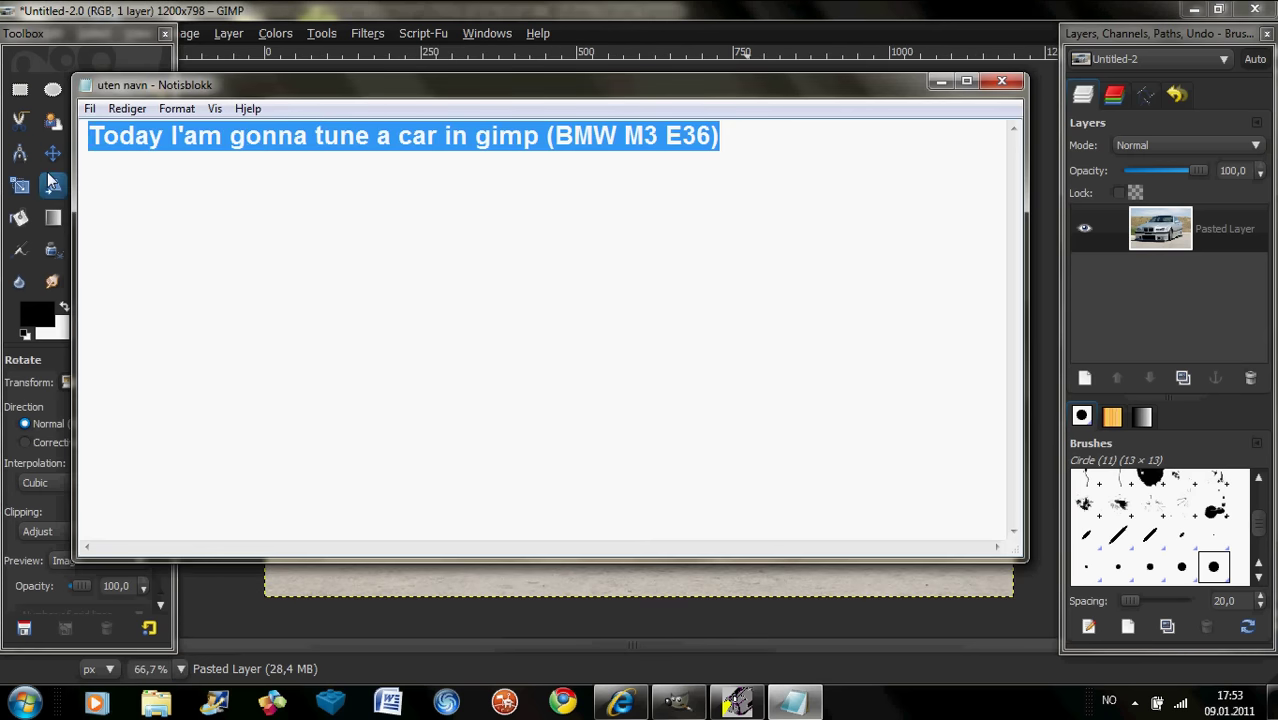
- Type the closing line "That's all for now Bye", correcting the typo
text(That)
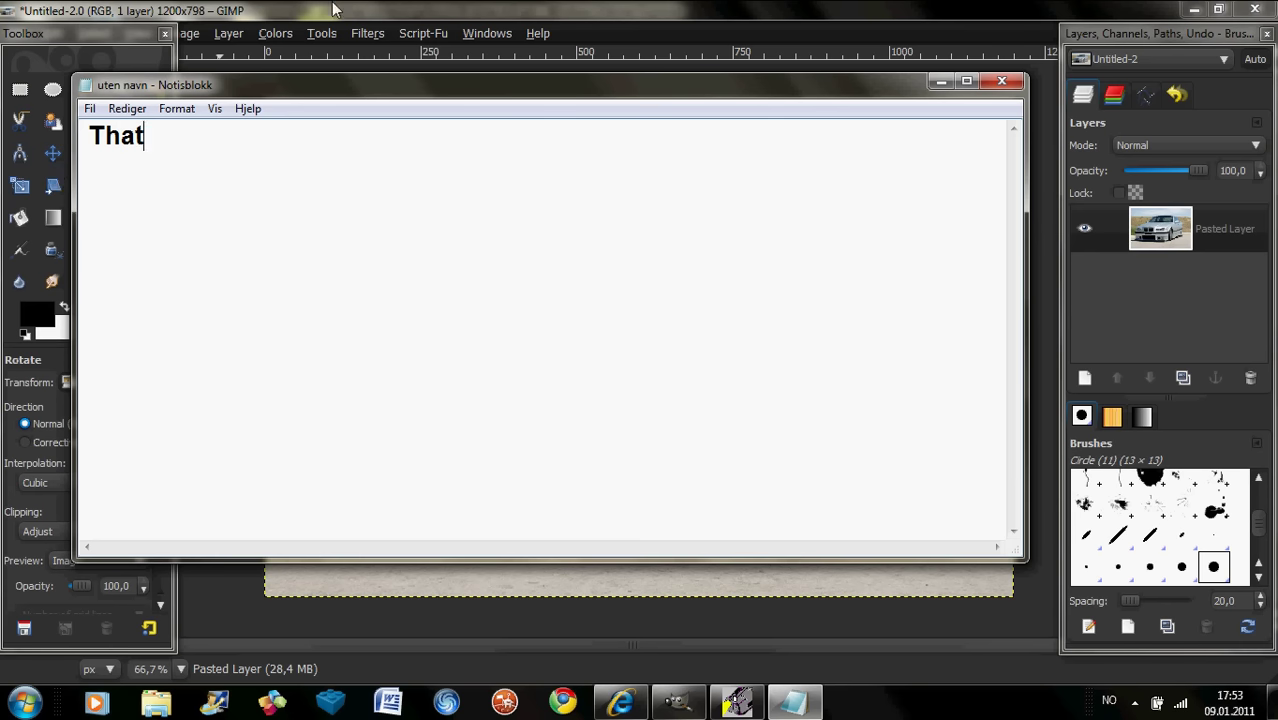
text(')
text(a)
key(BackSpace)
key(BackSpace)
text(s )
text(all )
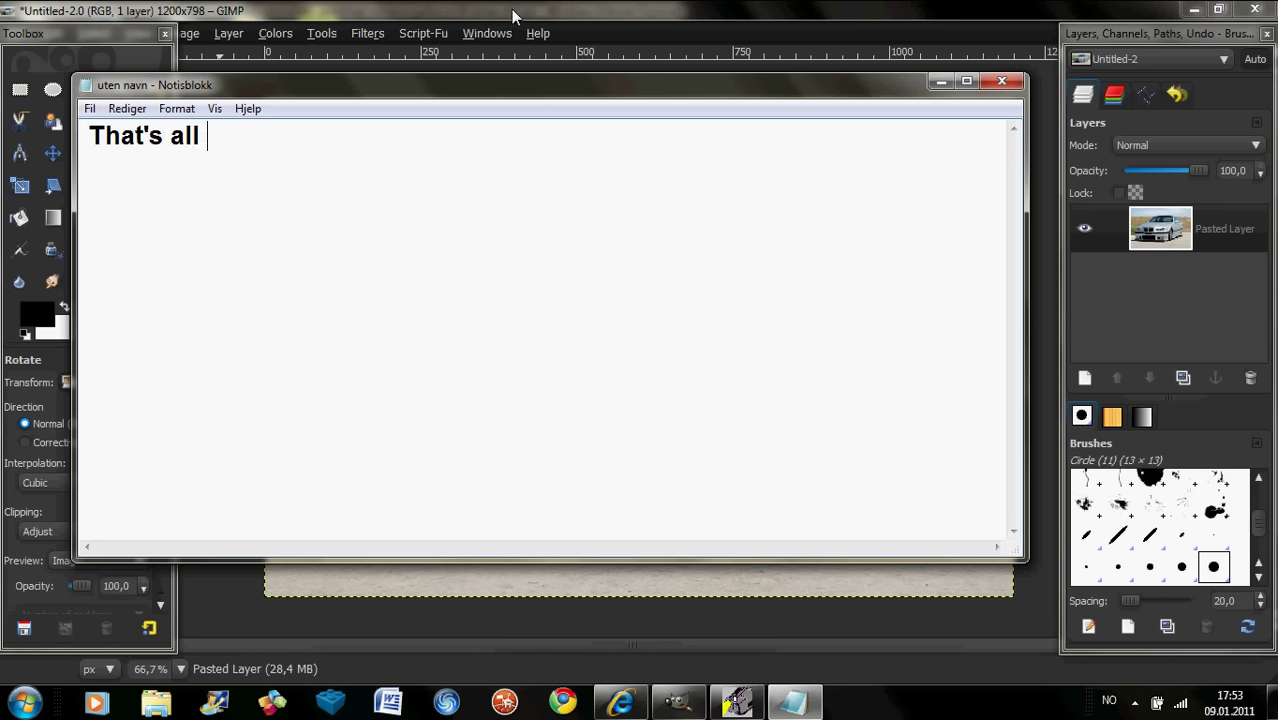
text(for )
text(n)
text(ow )
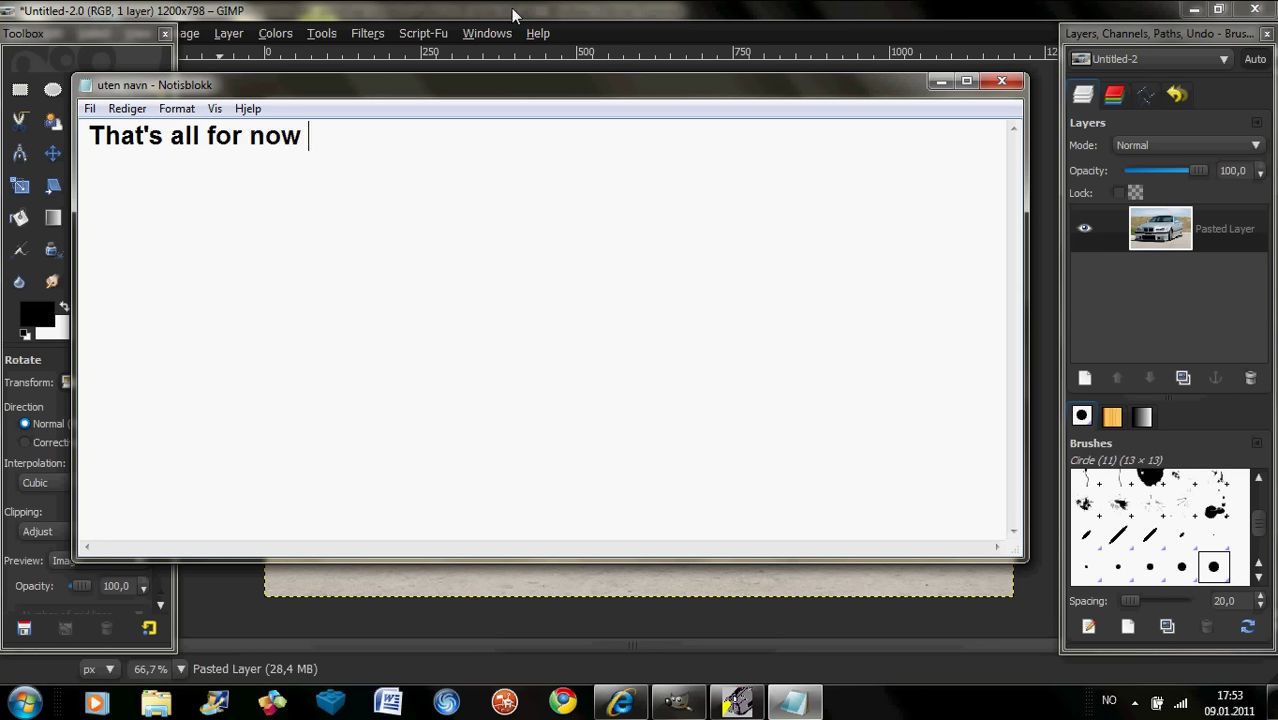
text(B)
text(y)
text(e)
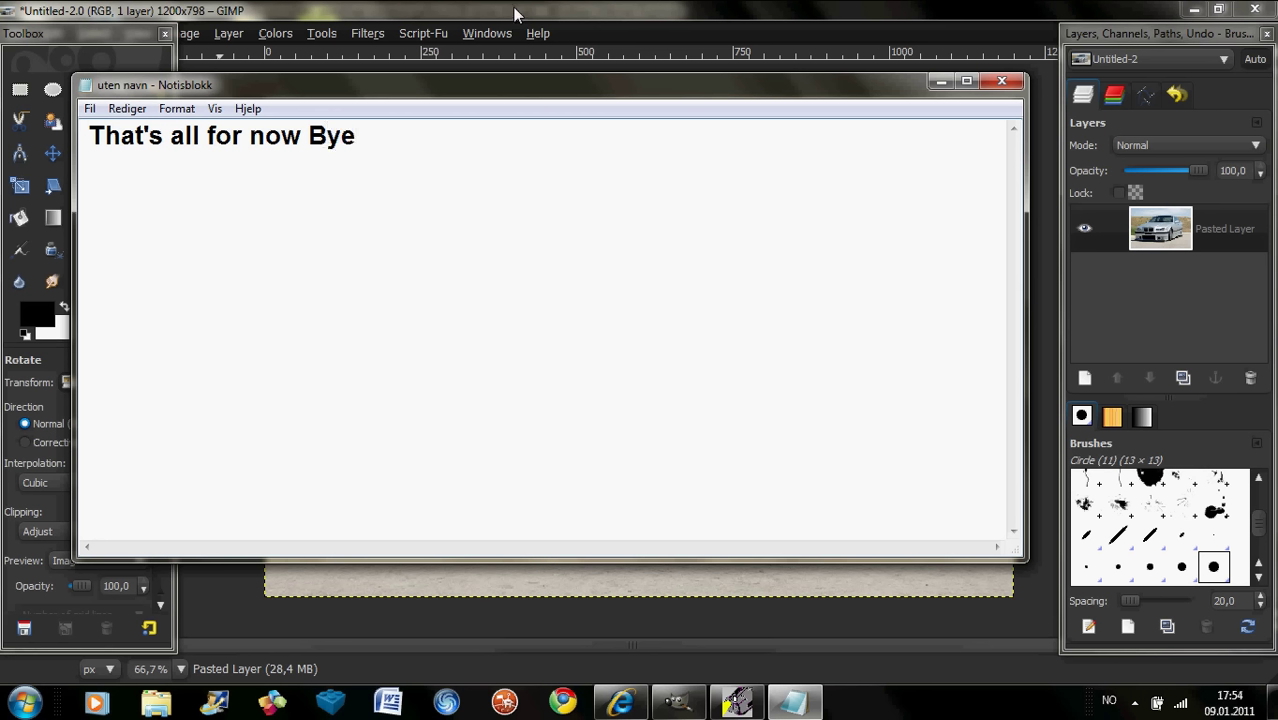